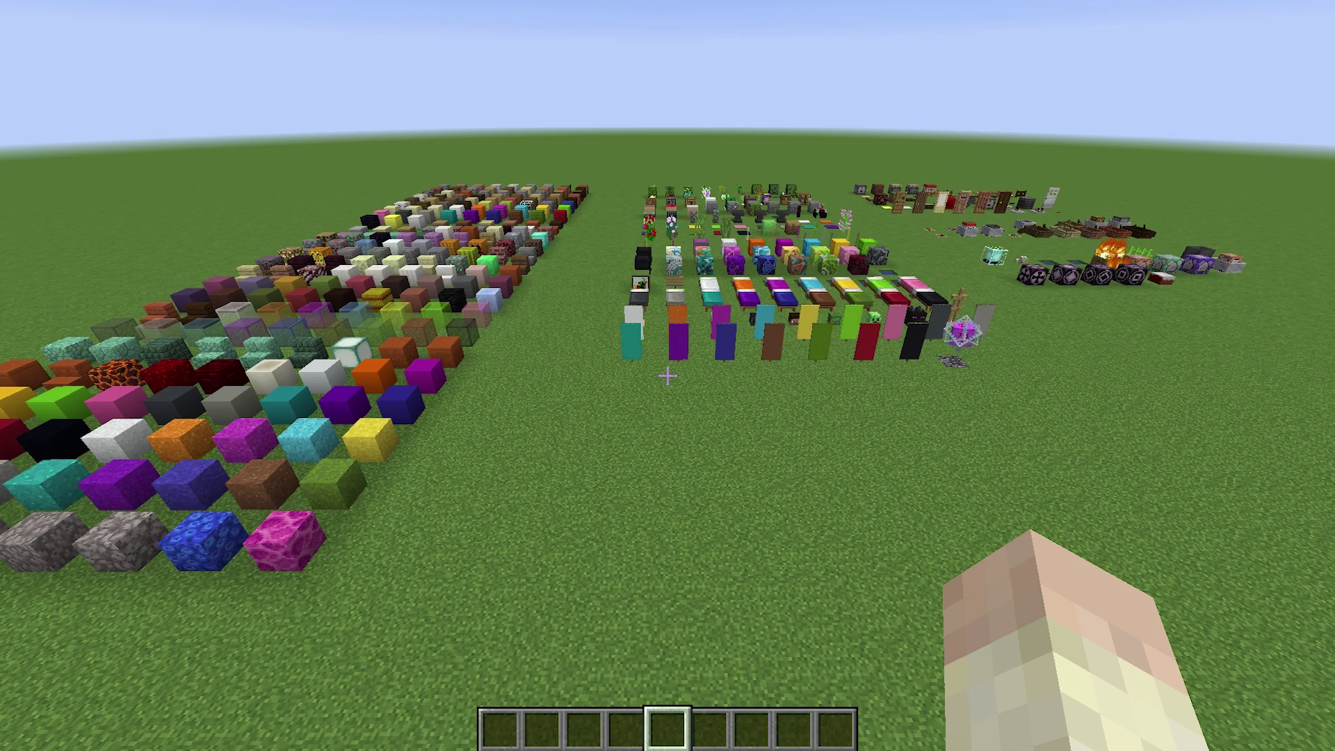
{"action": "key", "text": "d"}
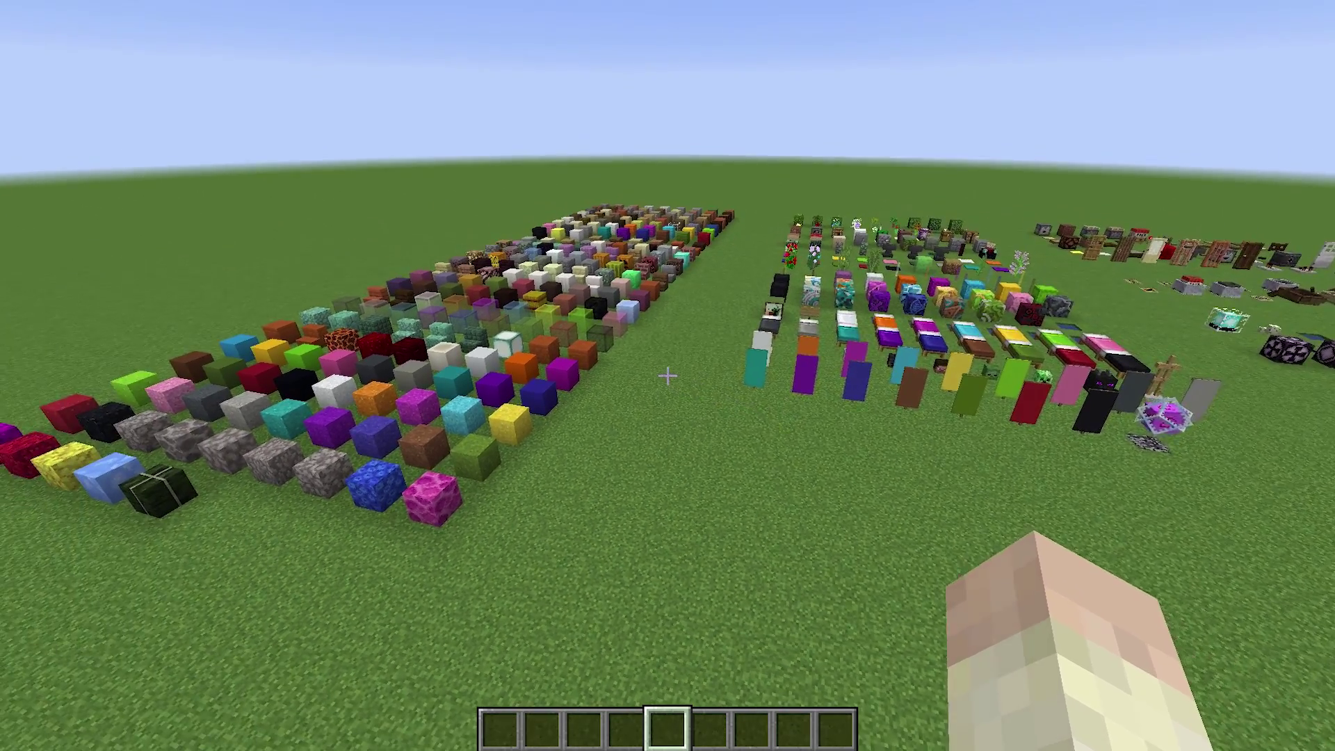
{"action": "key", "text": "d"}
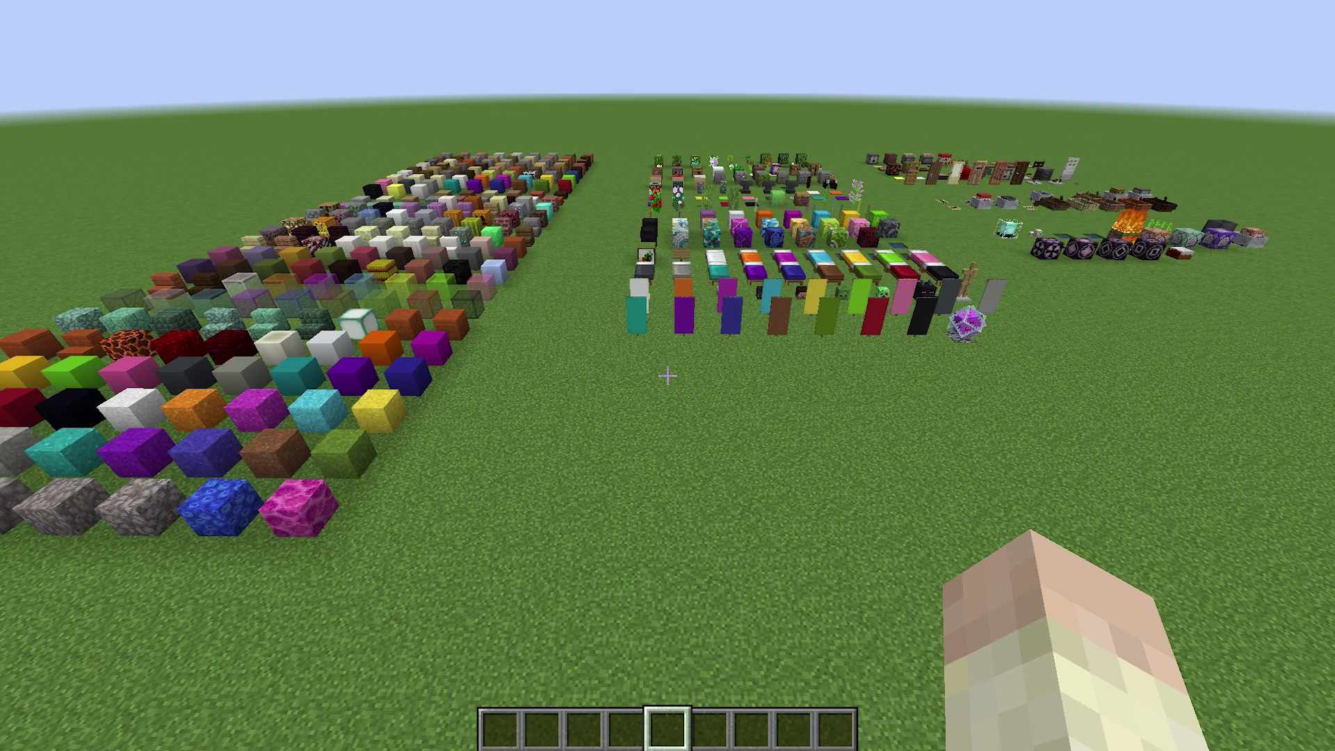
Step: Load the Broken Textures resource pack despite its older version, and return to the world
{"action": "key", "text": "Escape"}
{"action": "left_click", "coordinate": [637, 376]}
{"action": "left_click", "coordinate": [637, 375]}
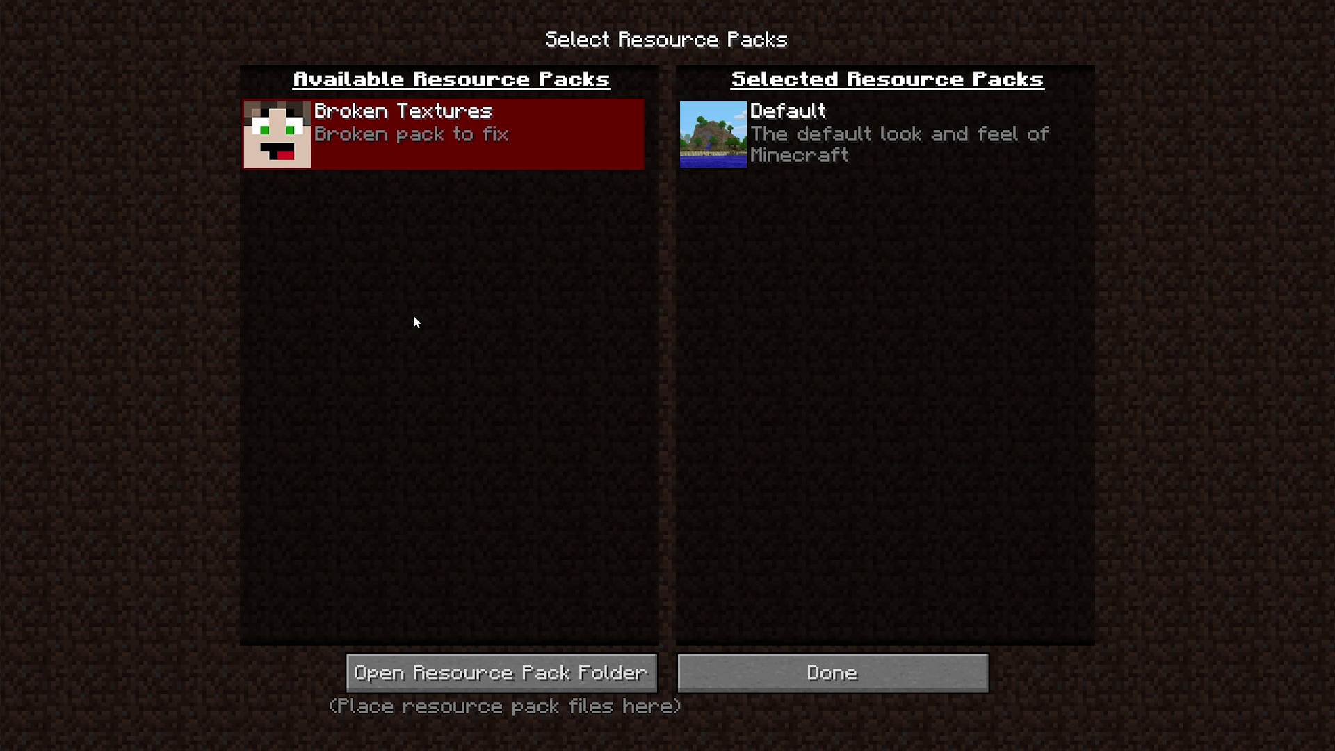
{"action": "left_click", "coordinate": [285, 138]}
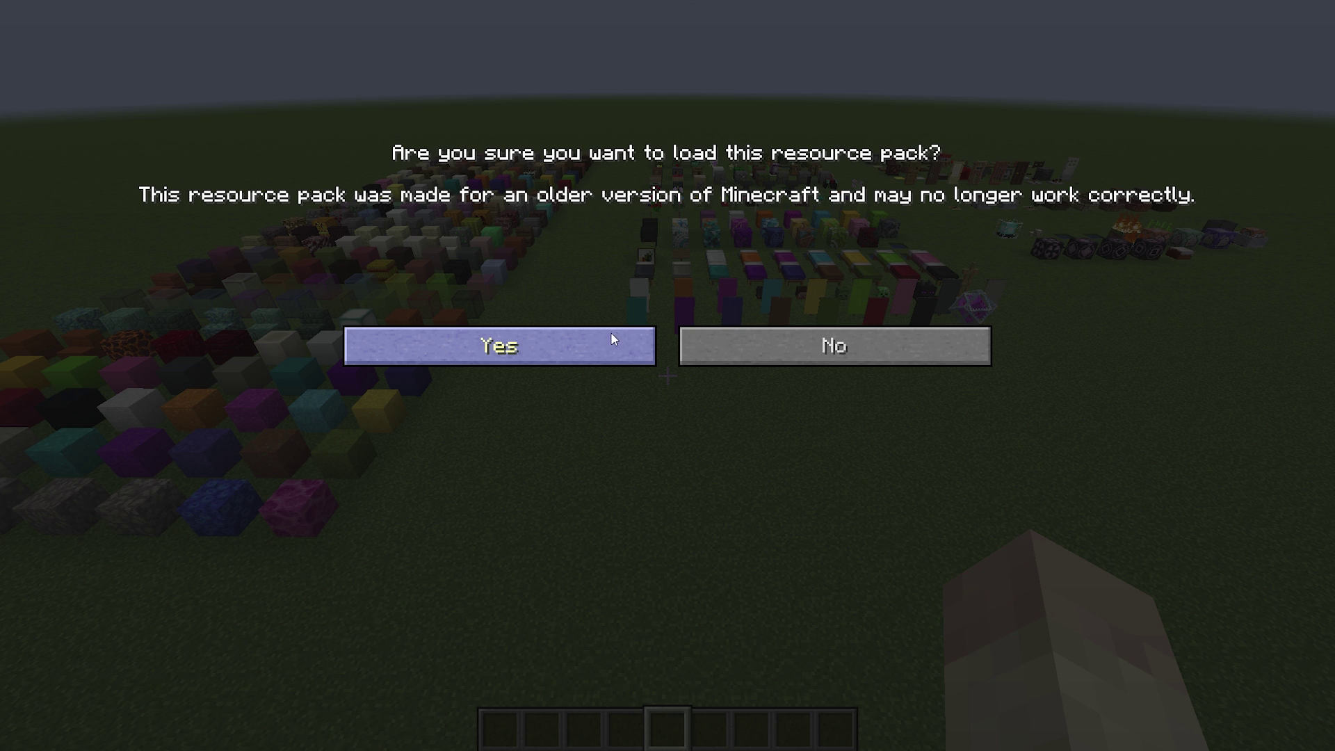
{"action": "left_click", "coordinate": [561, 343]}
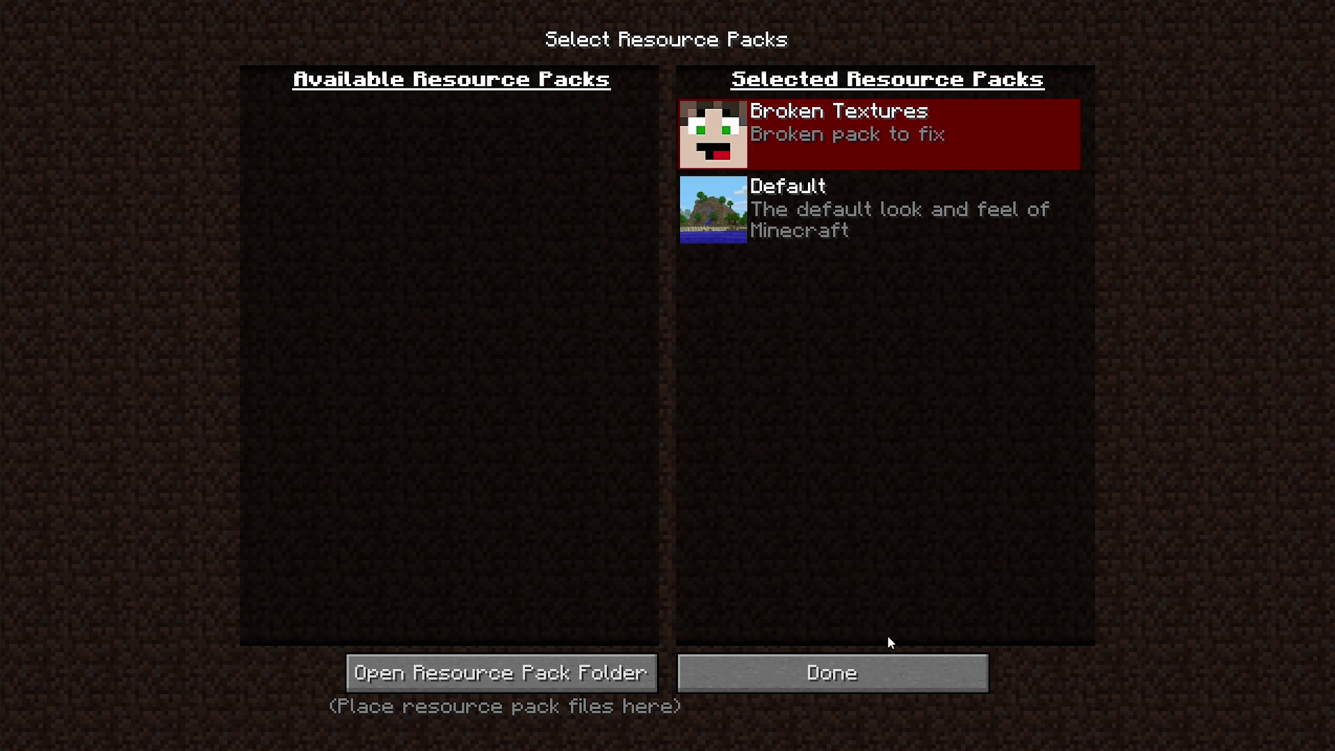
{"action": "left_click", "coordinate": [834, 596]}
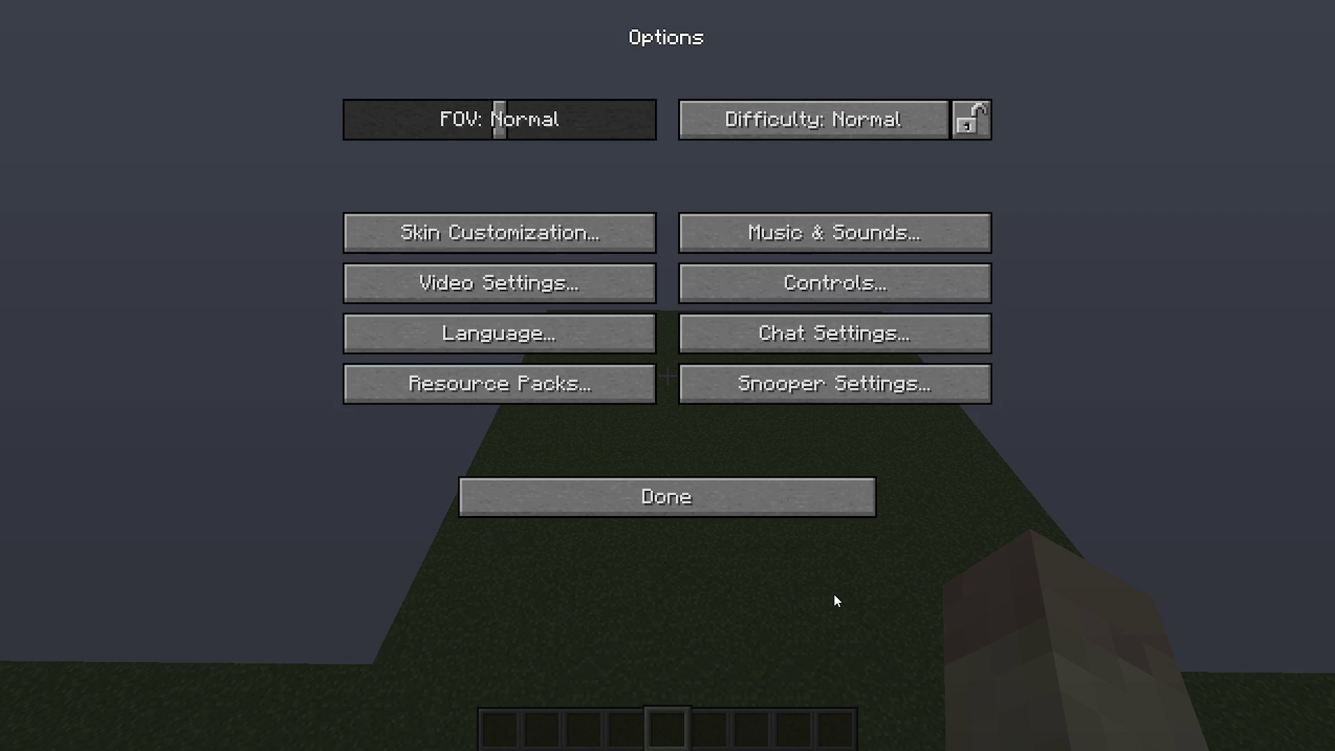
{"action": "key", "text": "Escape"}
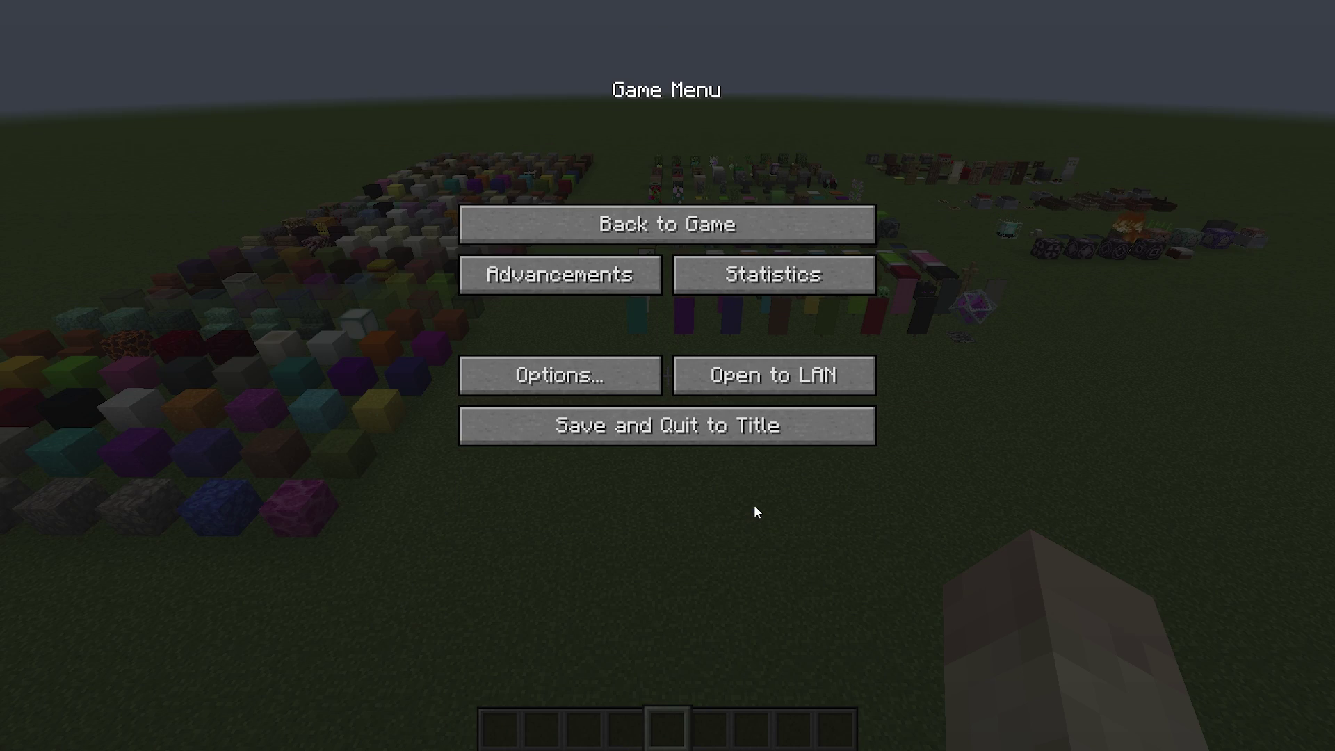
{"action": "key", "text": "Escape"}
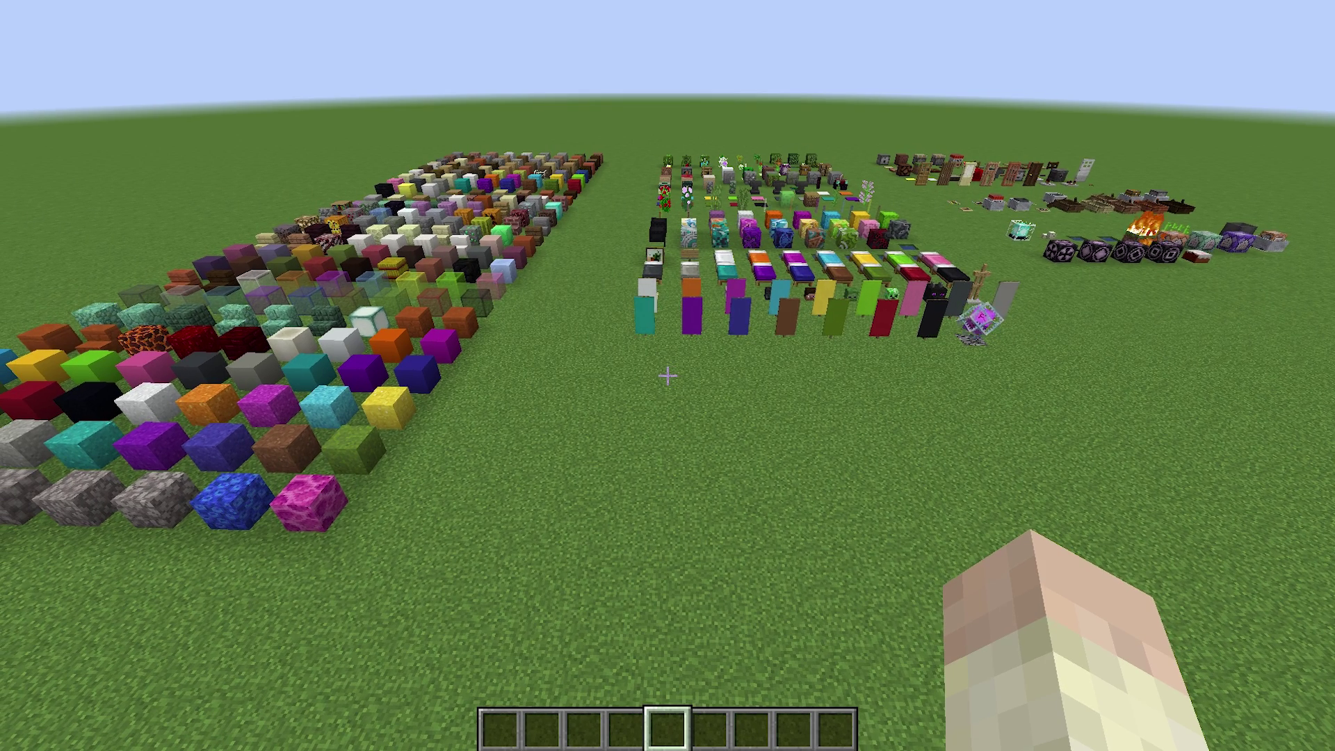
Step: Pick light blue concrete powder, cobblestone and stone from the displayed blocks into the hotbar
{"action": "key", "text": "a"}
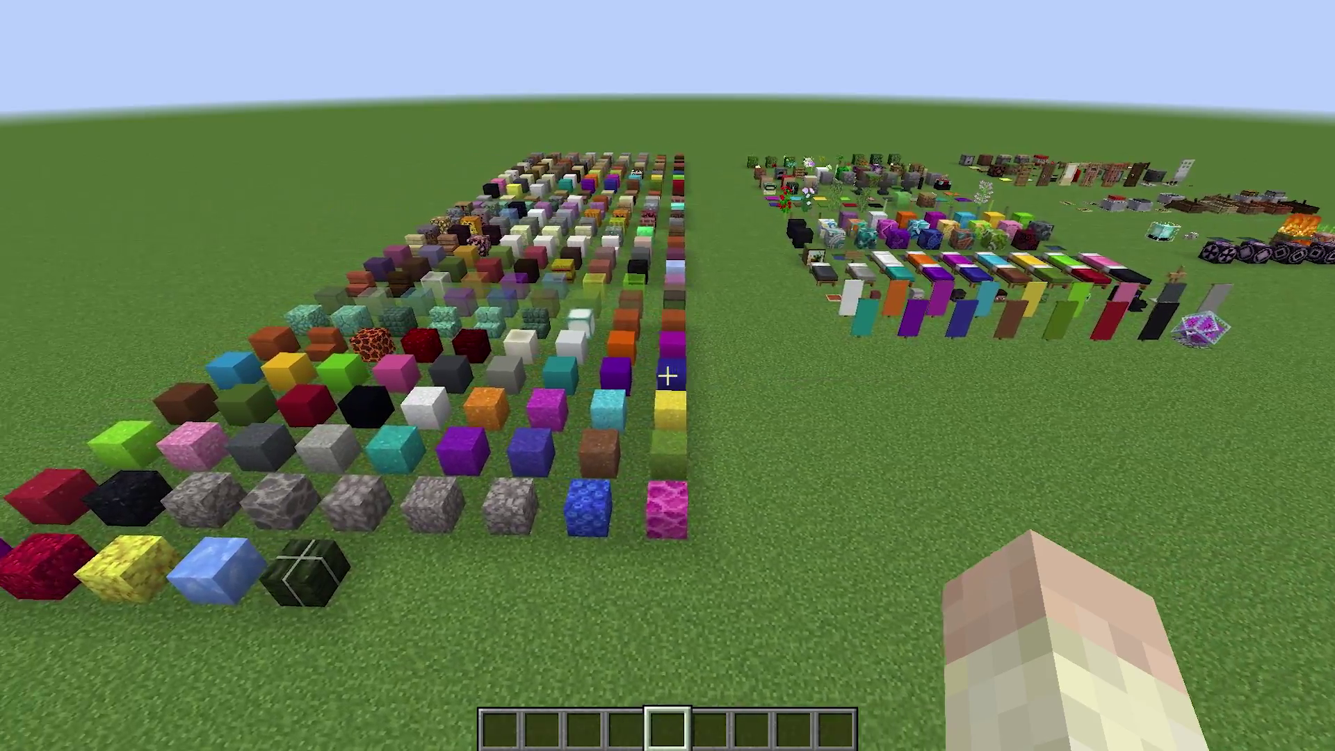
{"action": "key", "text": "w"}
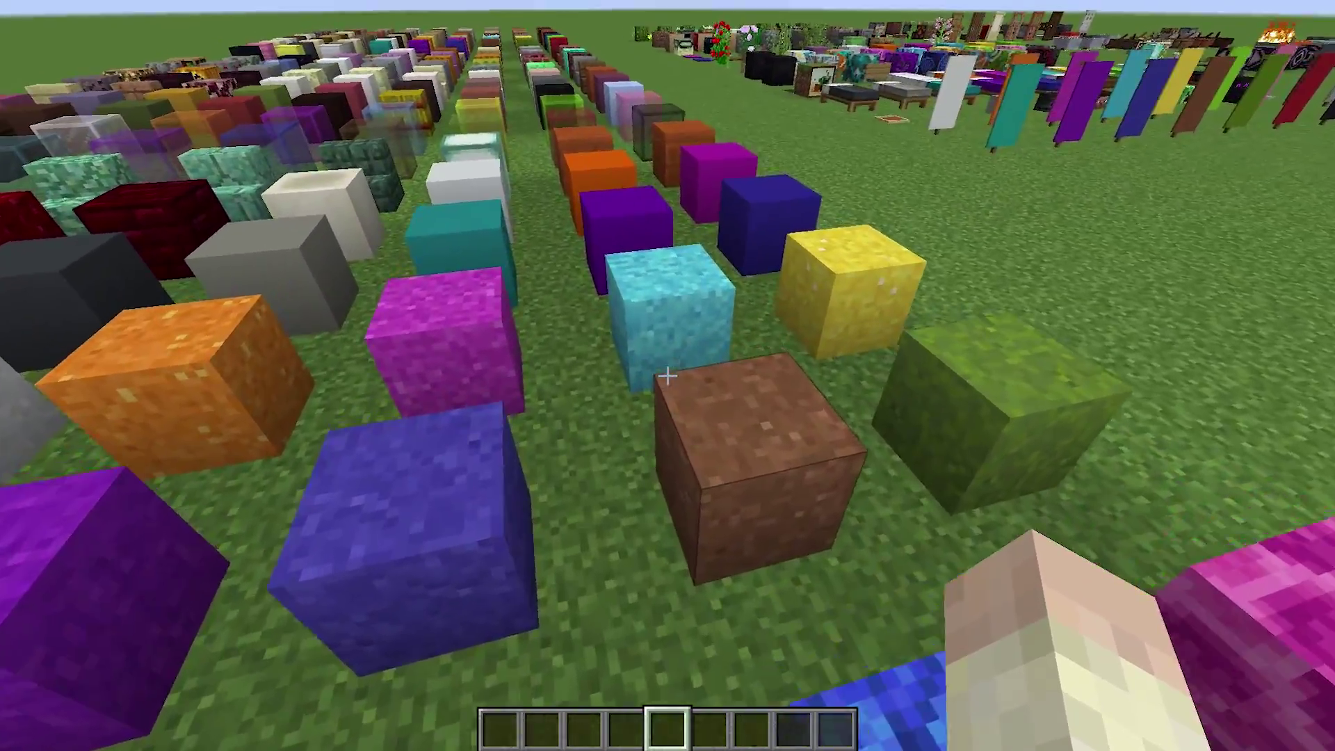
{"action": "middle_click", "coordinate": [668, 375]}
{"action": "right_click", "coordinate": [668, 375]}
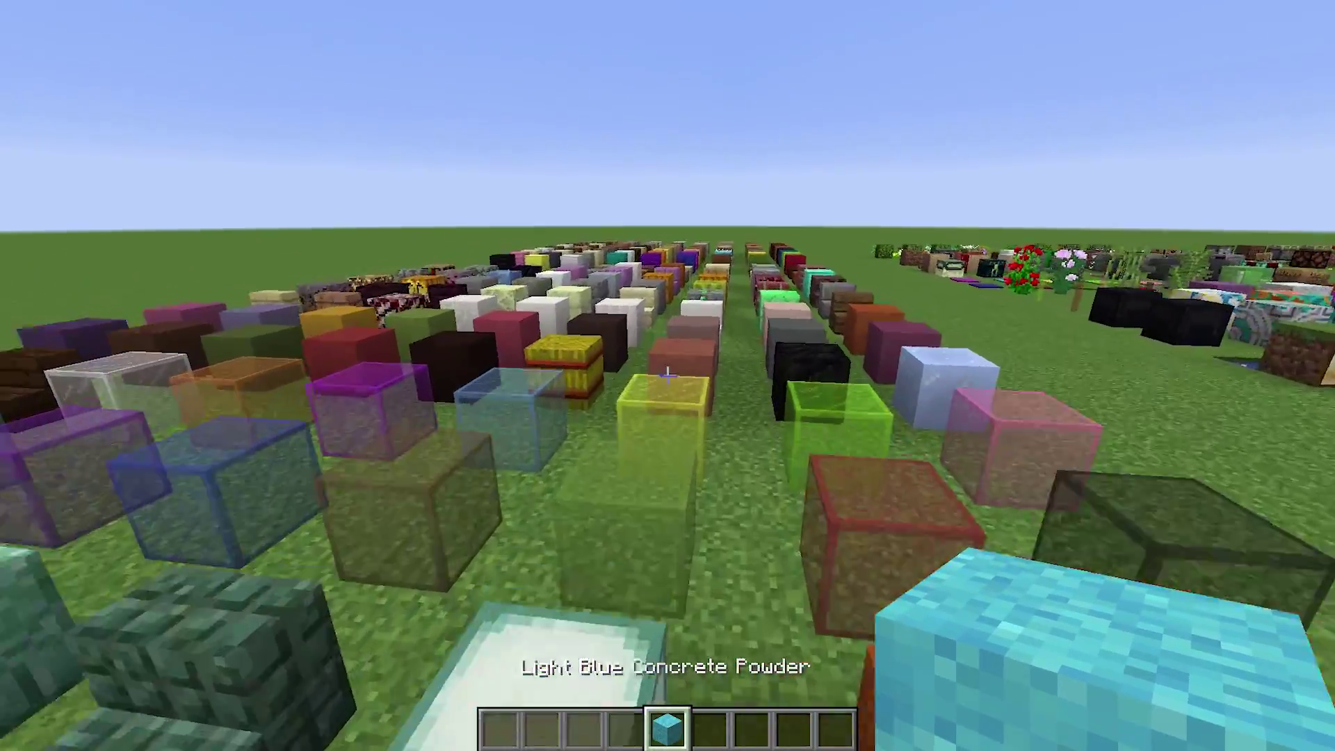
{"action": "key", "text": "w"}
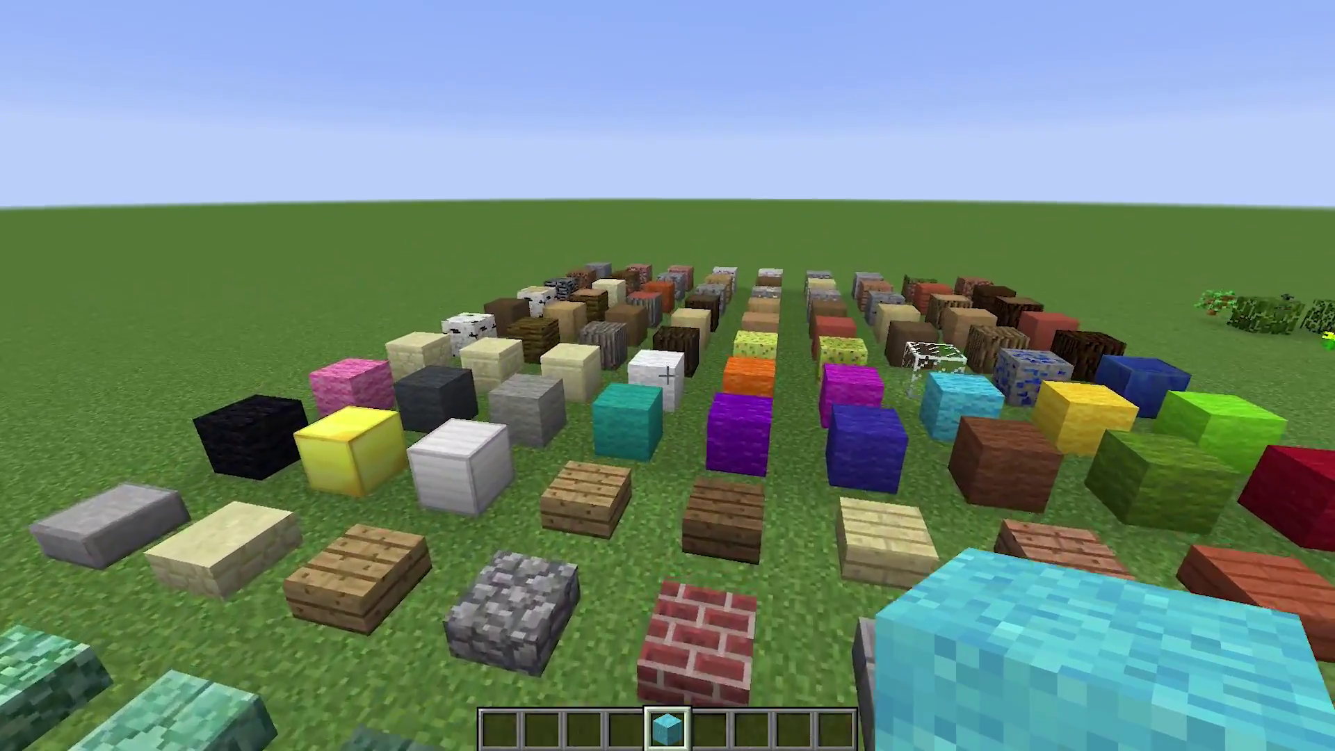
{"action": "key", "text": "w"}
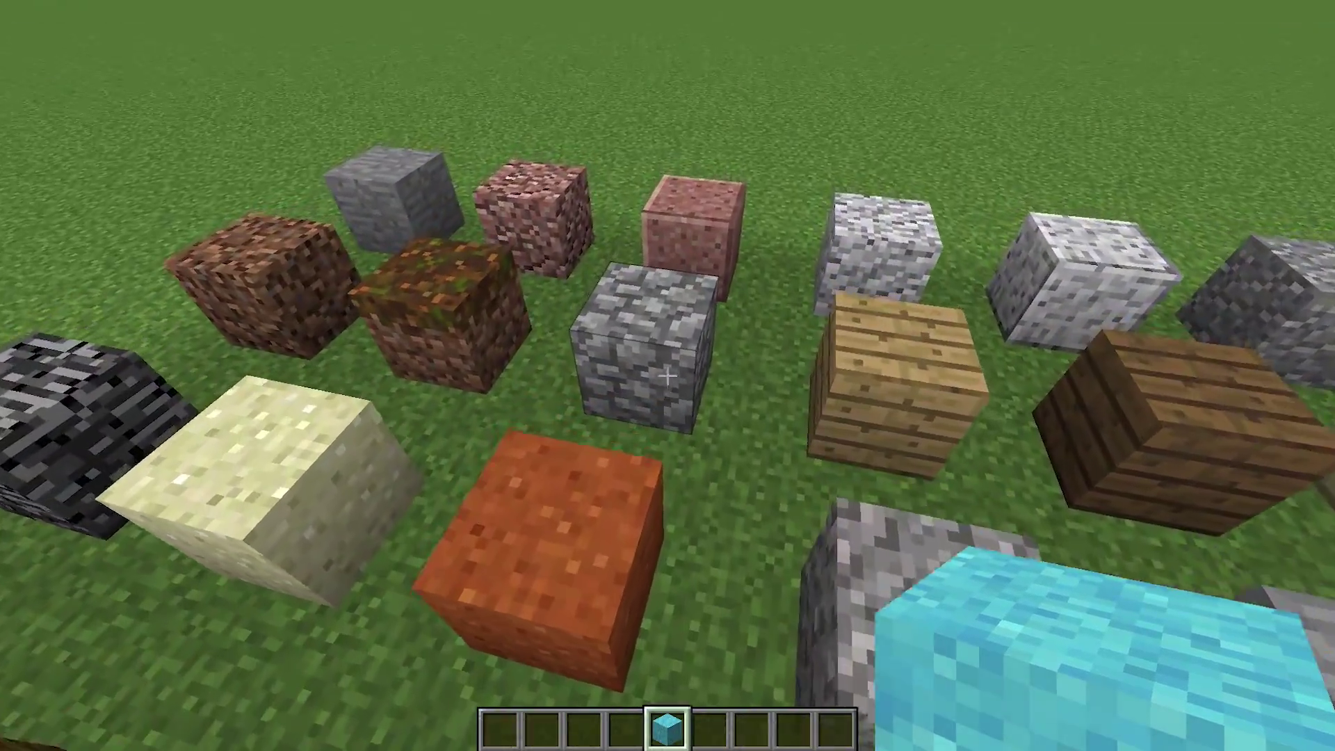
{"action": "middle_click", "coordinate": [667, 375]}
{"action": "key", "text": "a"}
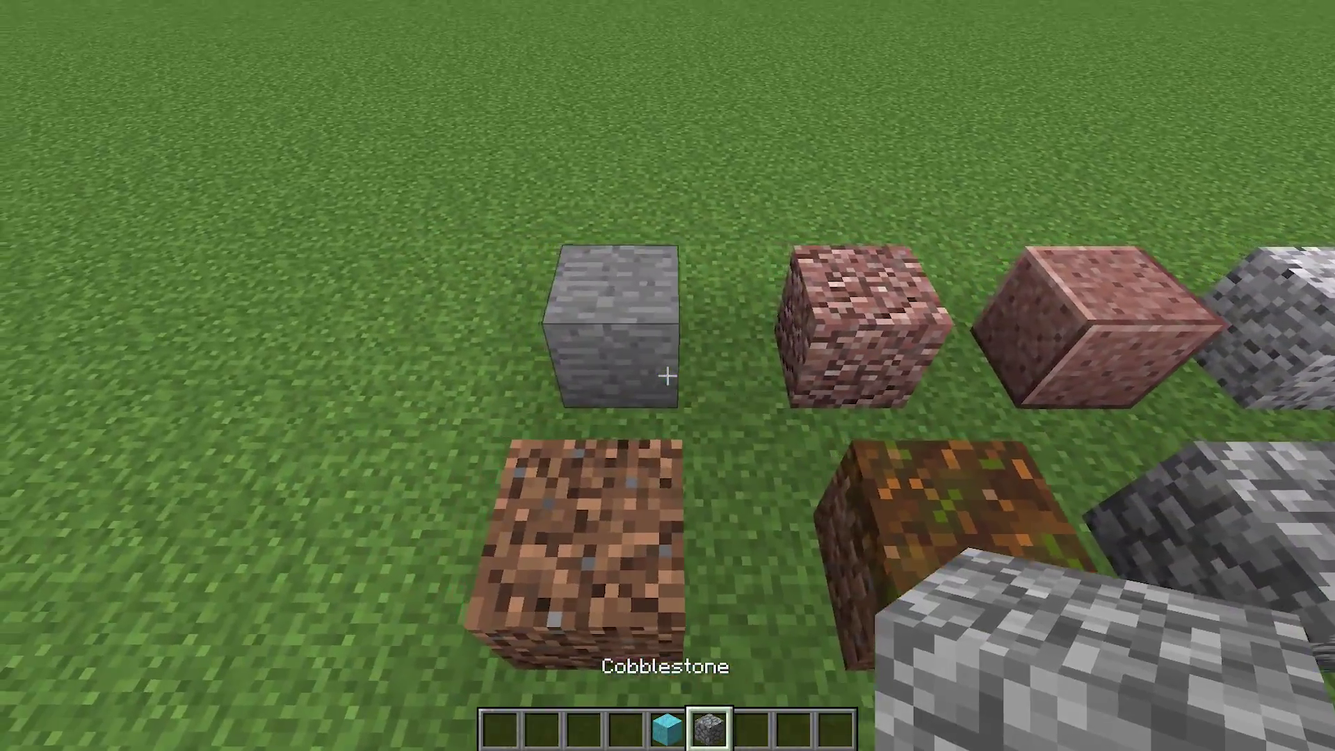
{"action": "scroll", "coordinate": [668, 375], "scroll_direction": "up", "scroll_amount": 1}
{"action": "scroll", "coordinate": [667, 375], "scroll_direction": "up", "scroll_amount": 1}
{"action": "middle_click", "coordinate": [667, 375]}
Step: Place a stone block on the open grass away from the block display
{"action": "key", "text": "s"}
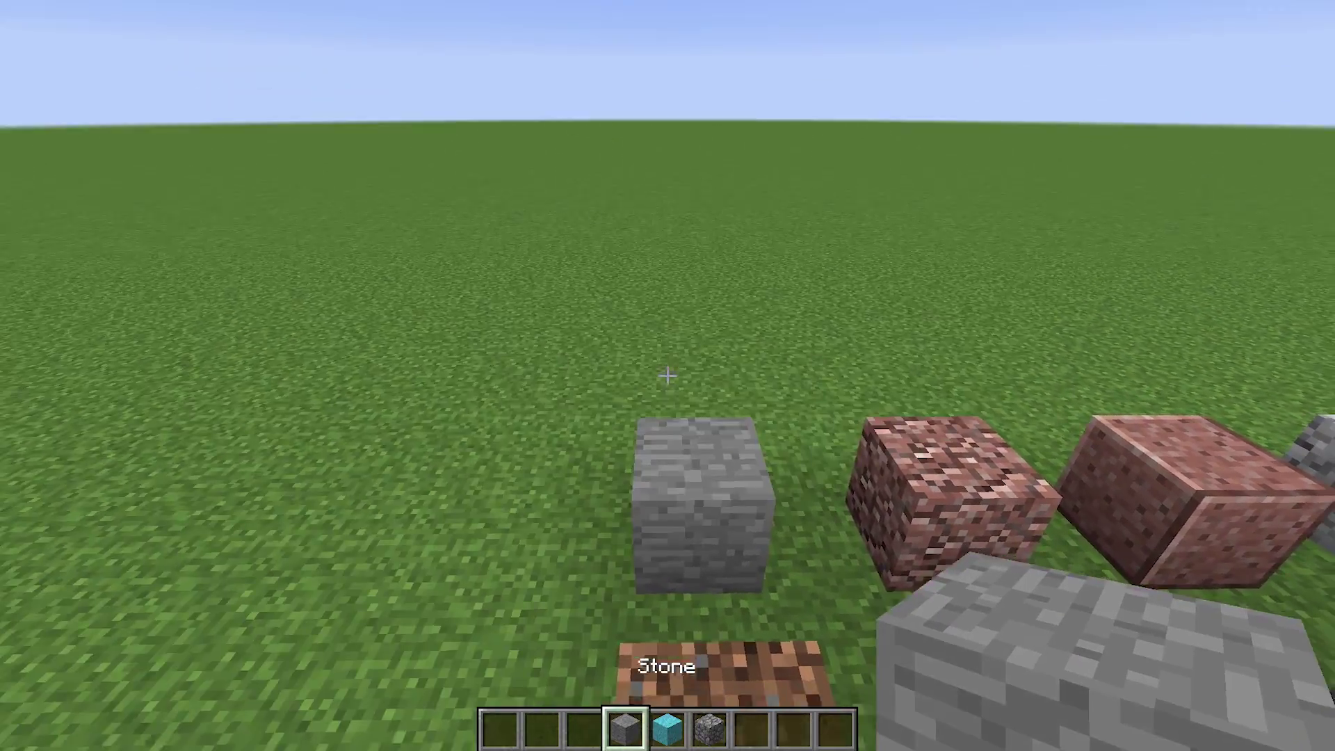
{"action": "key", "text": "s"}
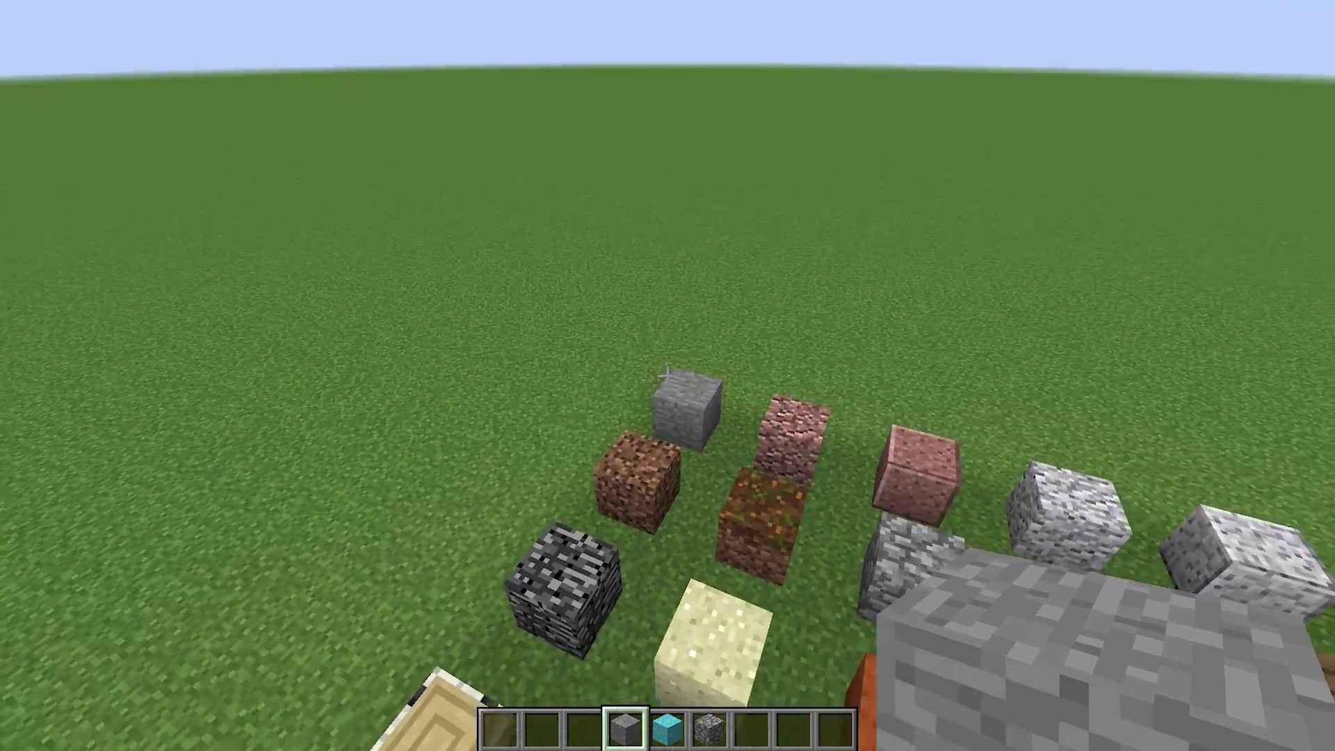
{"action": "key", "text": "s"}
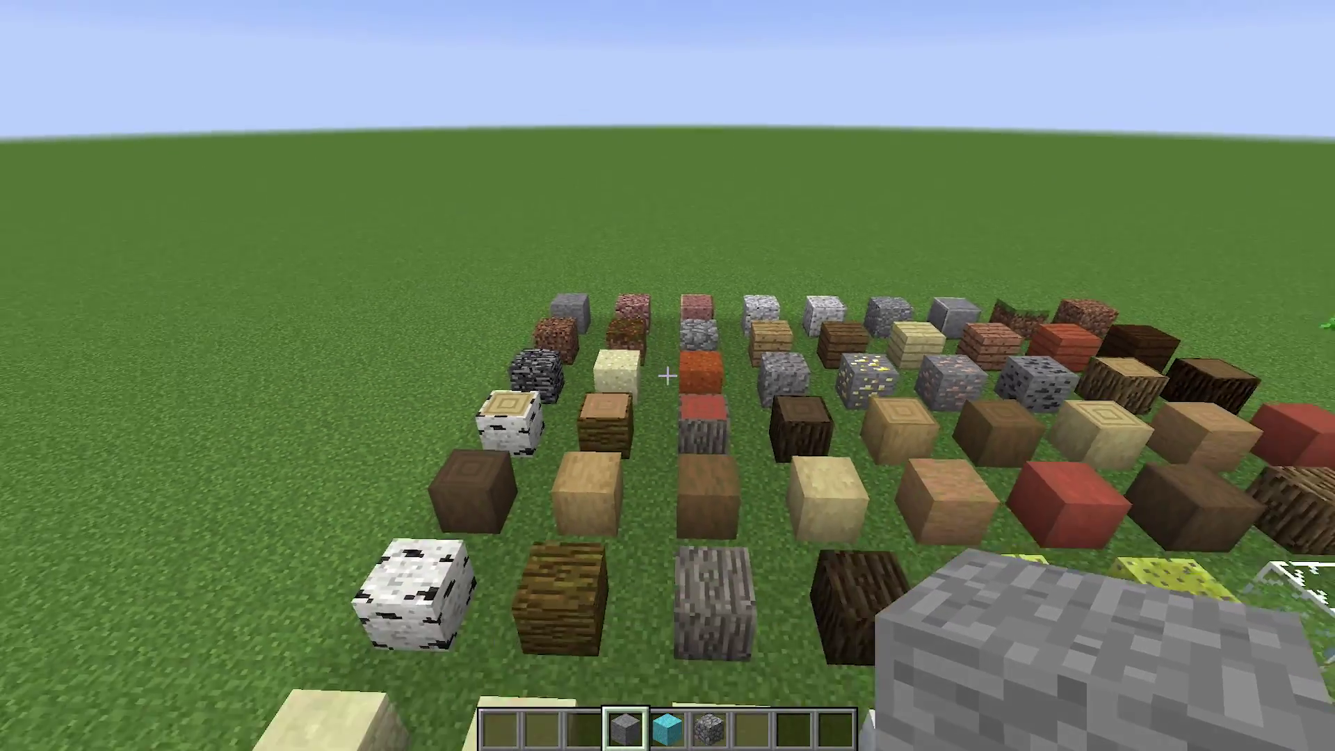
{"action": "key", "text": "s"}
{"action": "key", "text": "w"}
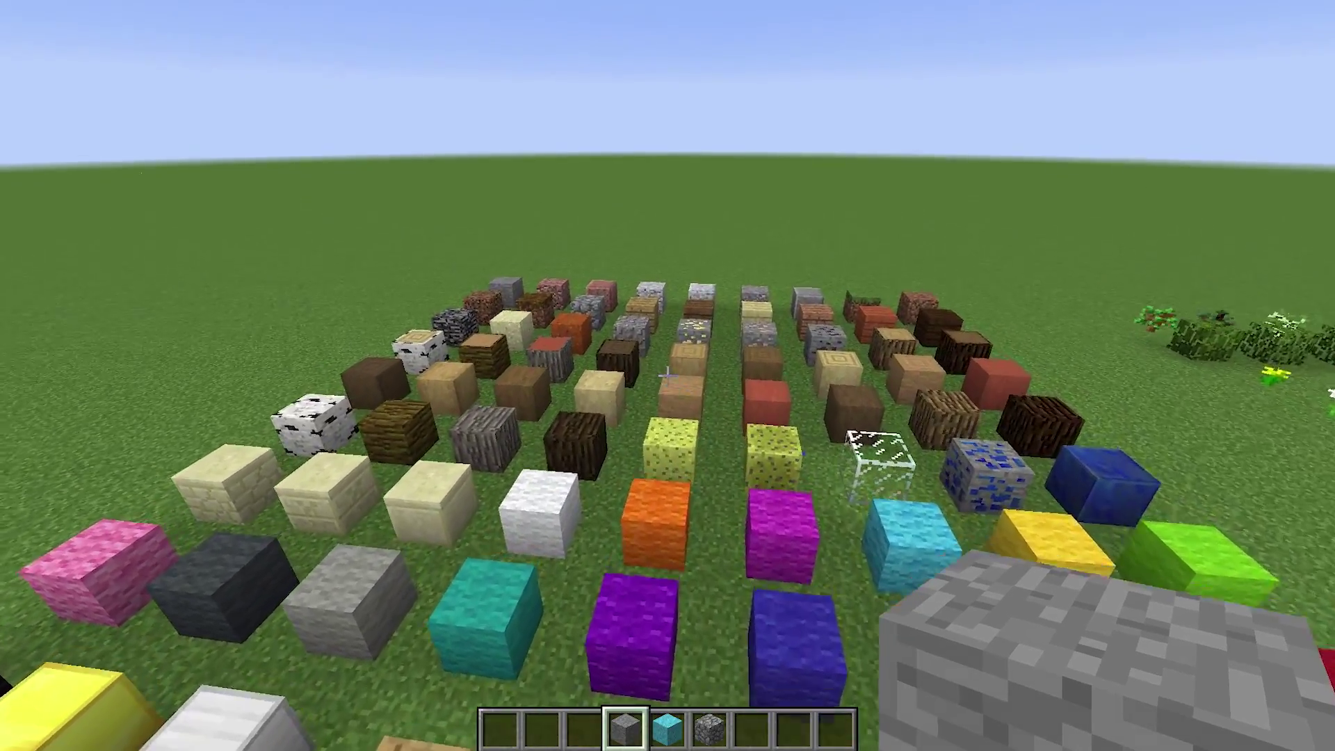
{"action": "key", "text": "w"}
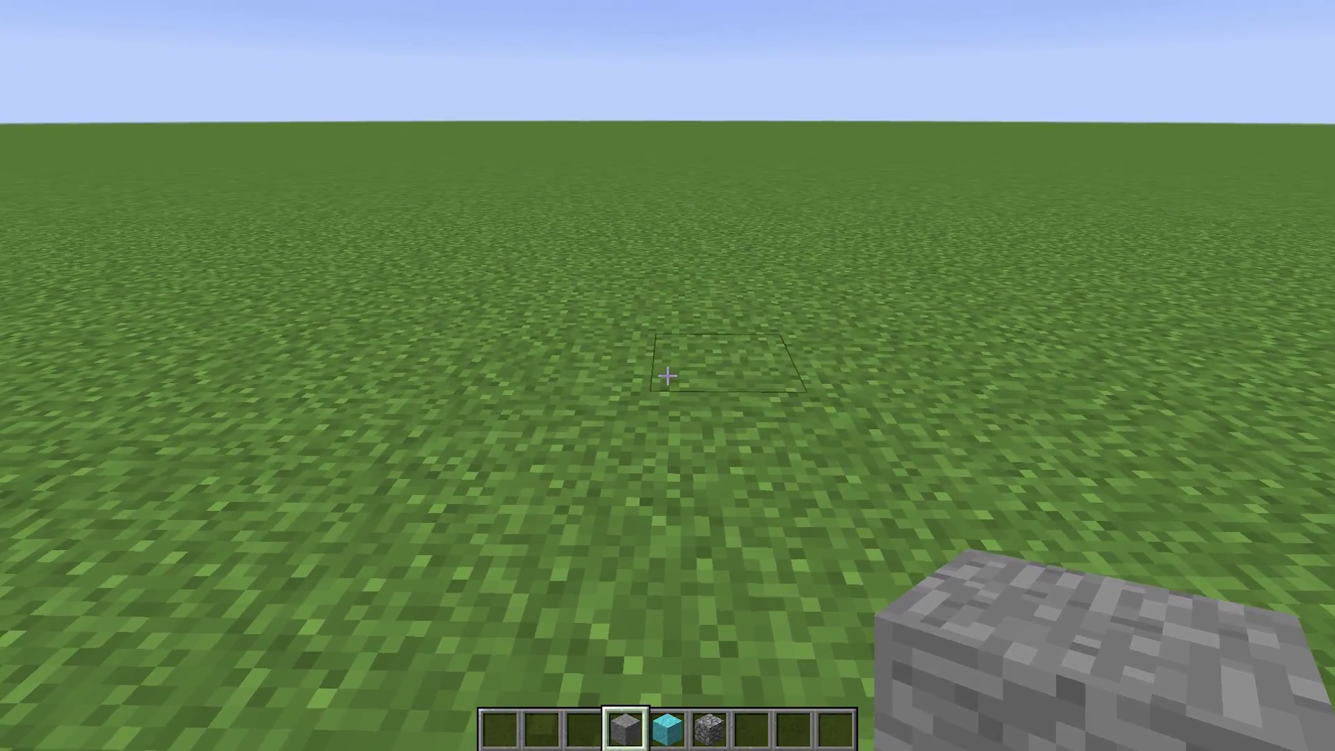
{"action": "right_click", "coordinate": [667, 376]}
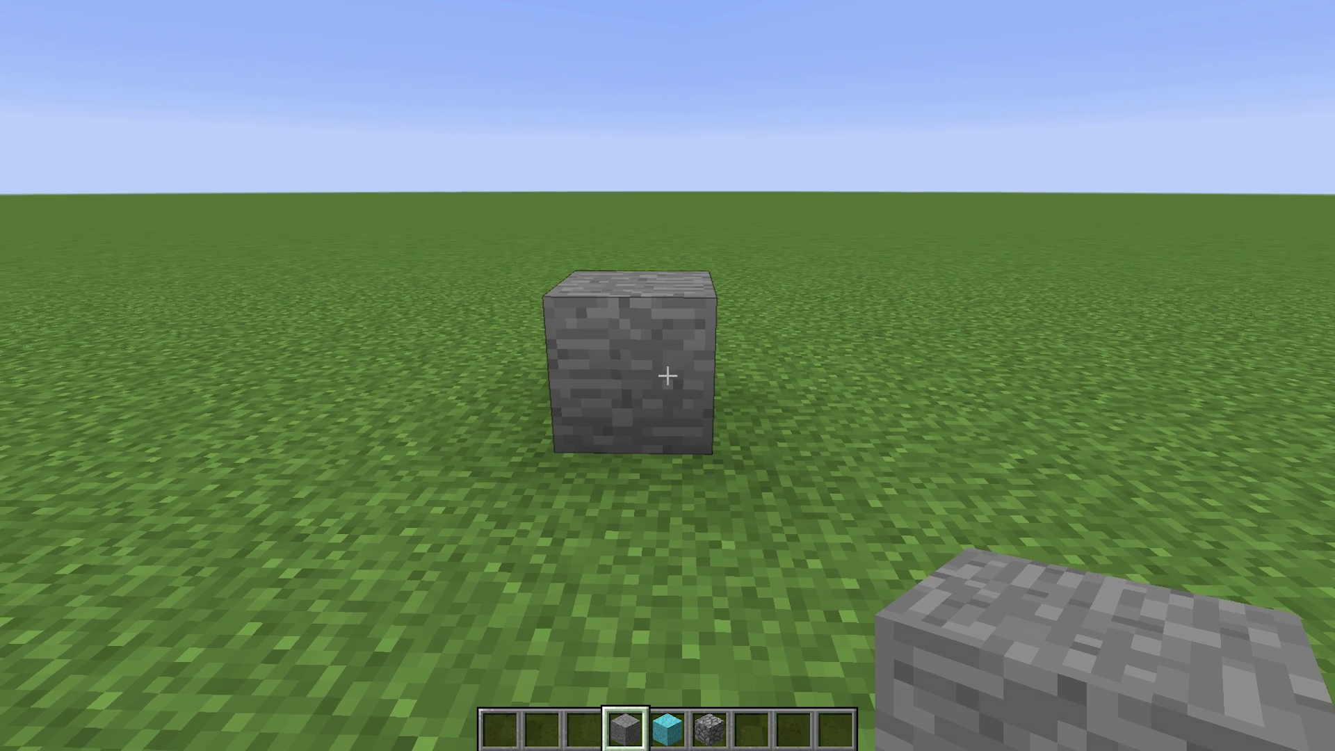
{"action": "key", "text": "s"}
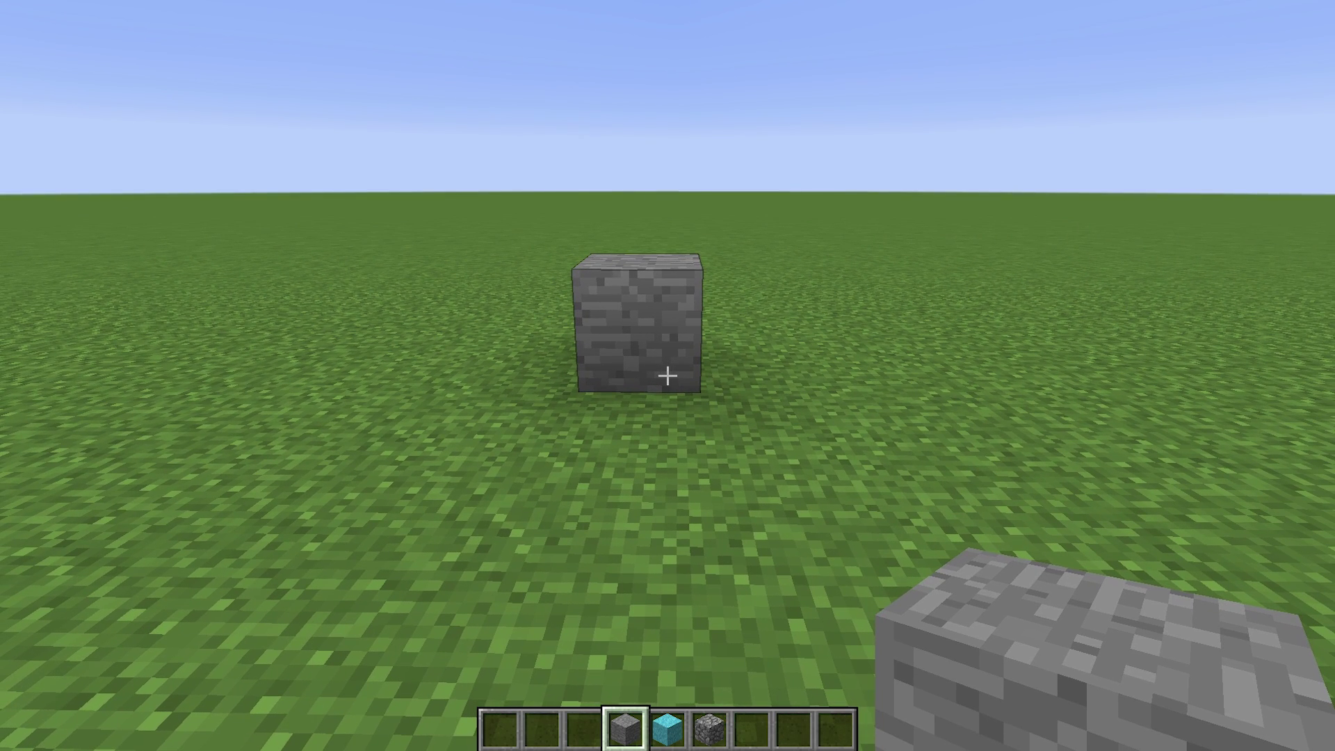
Step: Open the resource pack folder from the game options and go into the Broken Textures folder
{"action": "key", "text": "Escape"}
{"action": "left_click", "coordinate": [625, 375]}
{"action": "left_click", "coordinate": [594, 378]}
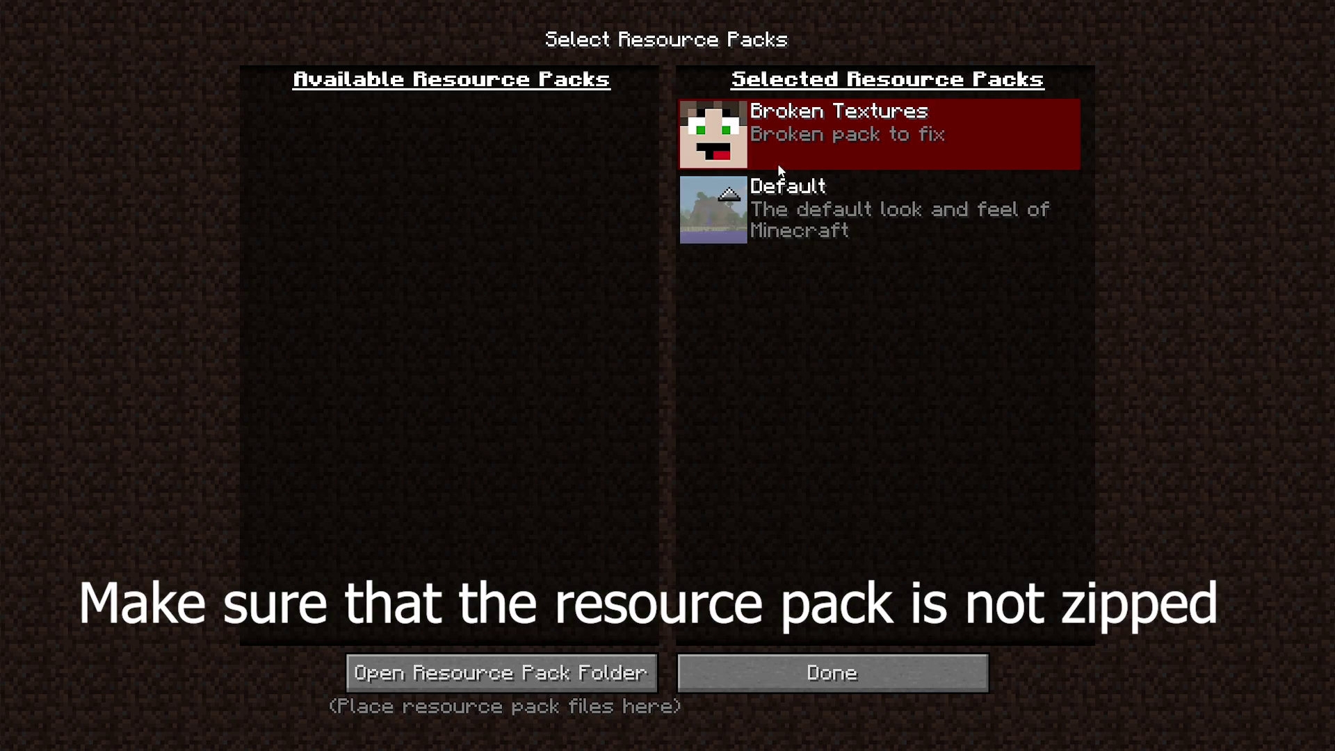
{"action": "left_click", "coordinate": [500, 673]}
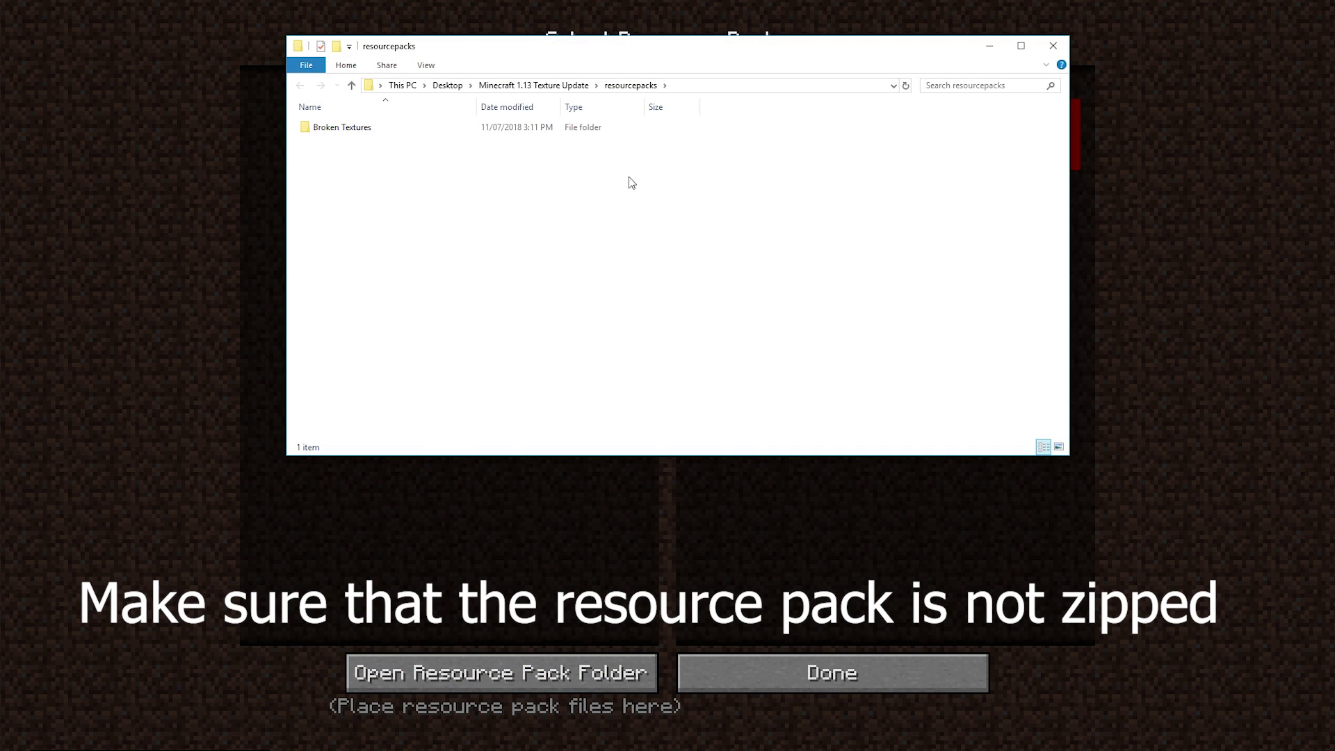
{"action": "left_click_drag", "start_coordinate": [693, 49], "coordinate": [697, 222]}
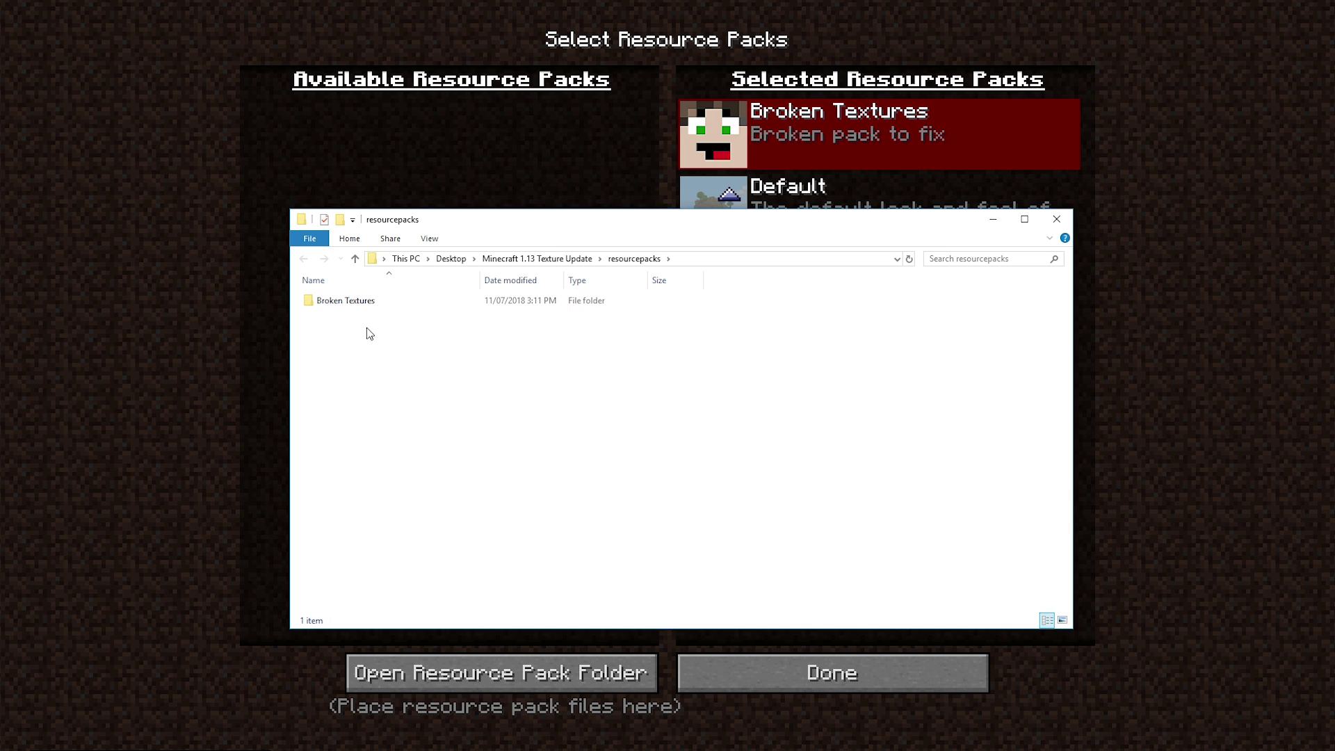
{"action": "double_click", "coordinate": [411, 300]}
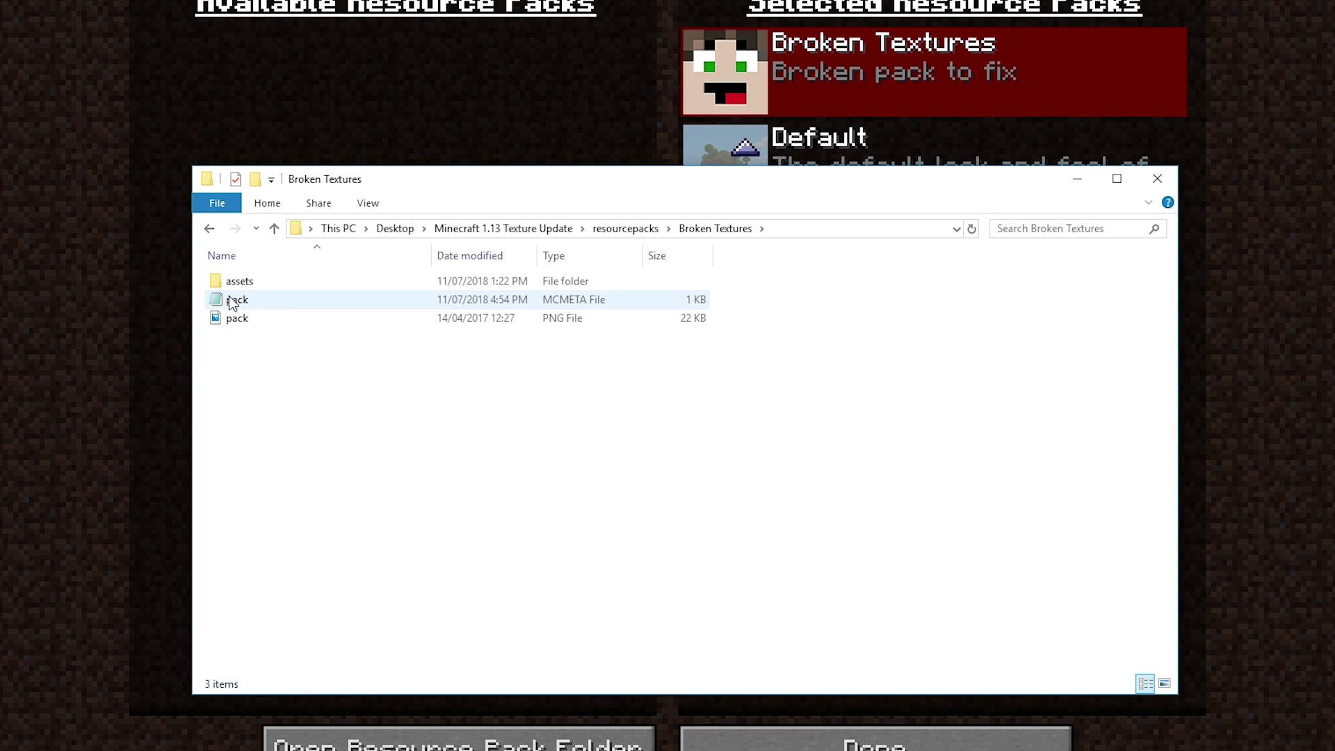
Step: Set pack_format to 4 in the pack MCMETA file, save it and close the file
{"action": "double_click", "coordinate": [265, 305]}
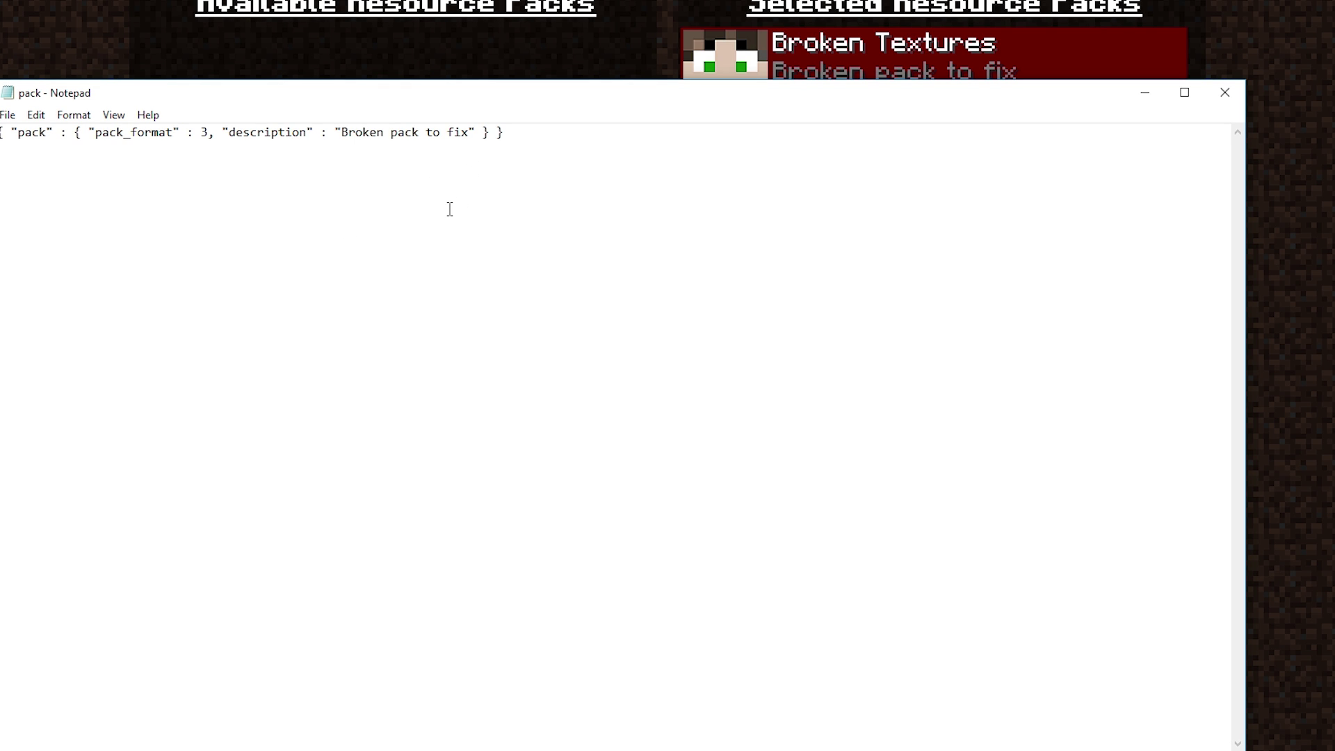
{"action": "double_click", "coordinate": [208, 132]}
{"action": "type", "text": "4"}
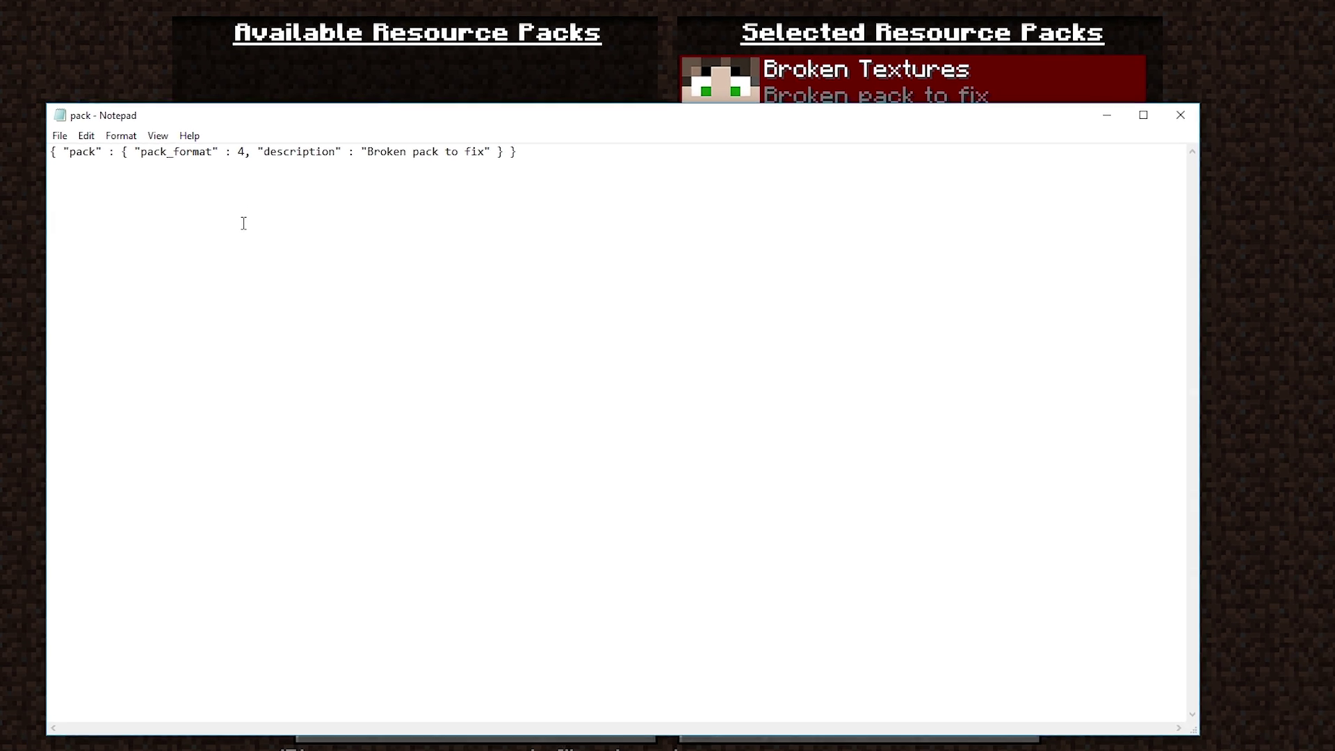
{"action": "left_click", "coordinate": [1107, 150]}
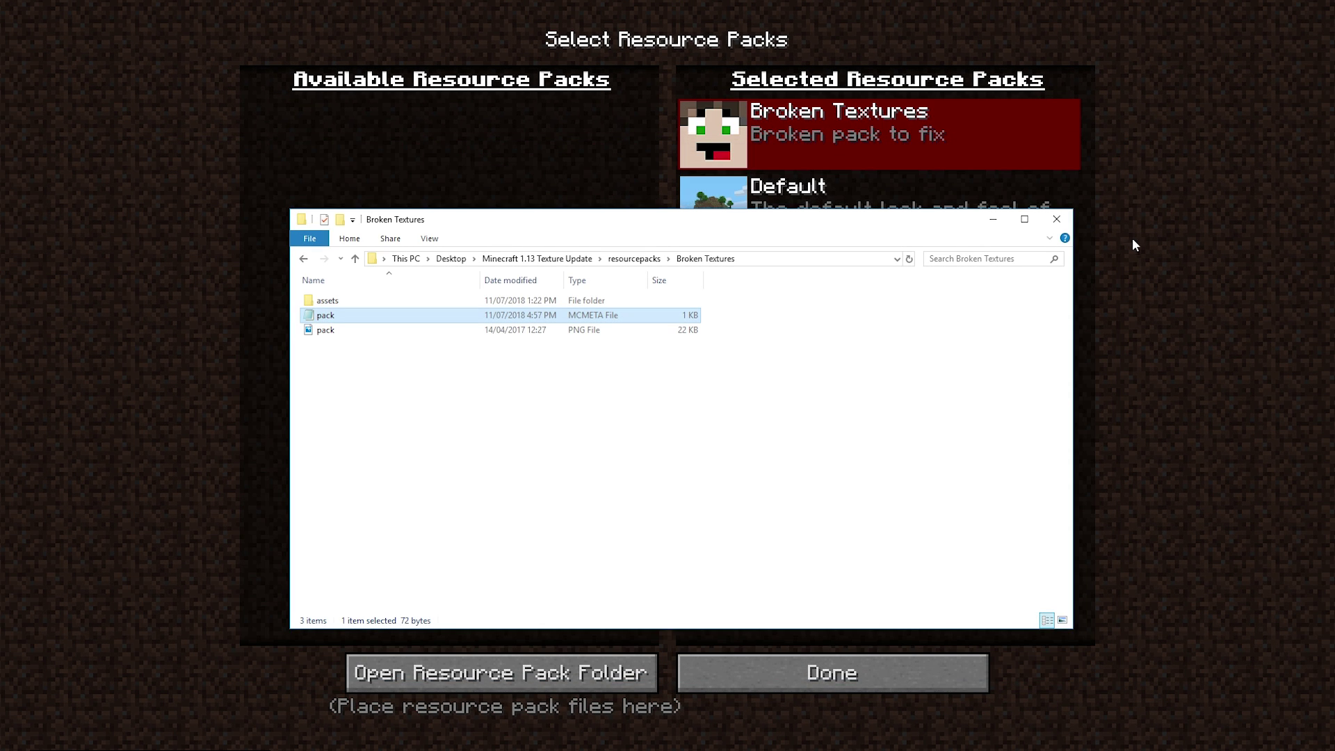
Step: Return to the game, reload the resource pack list and select the Broken Textures pack again
{"action": "left_click", "coordinate": [1202, 281]}
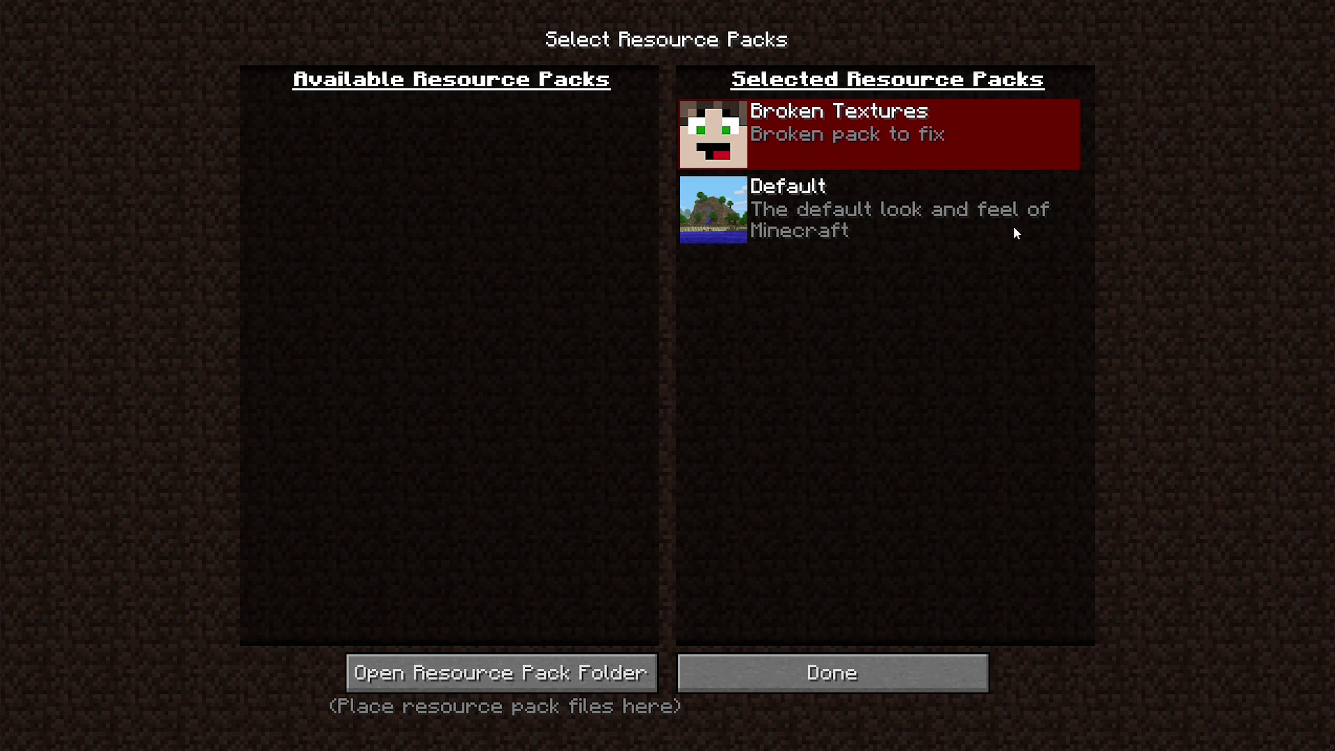
{"action": "left_click", "coordinate": [787, 667]}
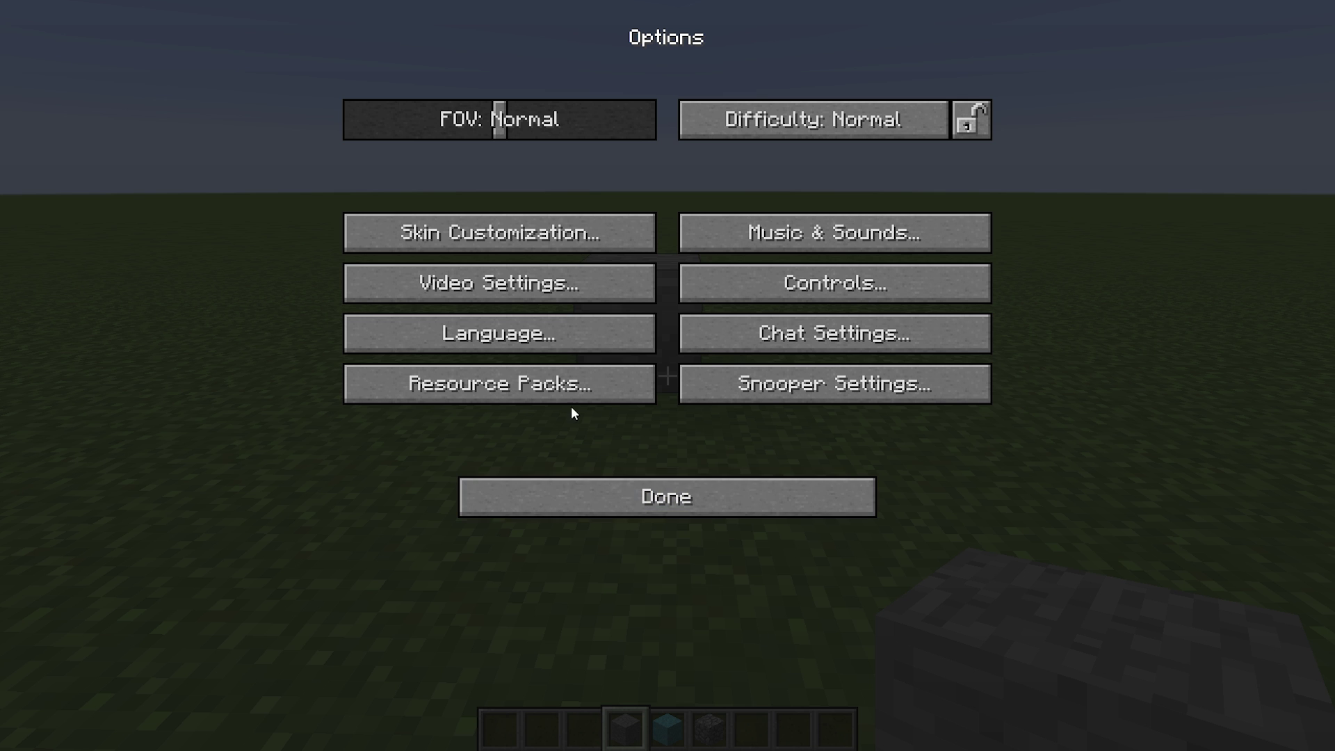
{"action": "left_click", "coordinate": [564, 389]}
{"action": "left_click", "coordinate": [709, 143]}
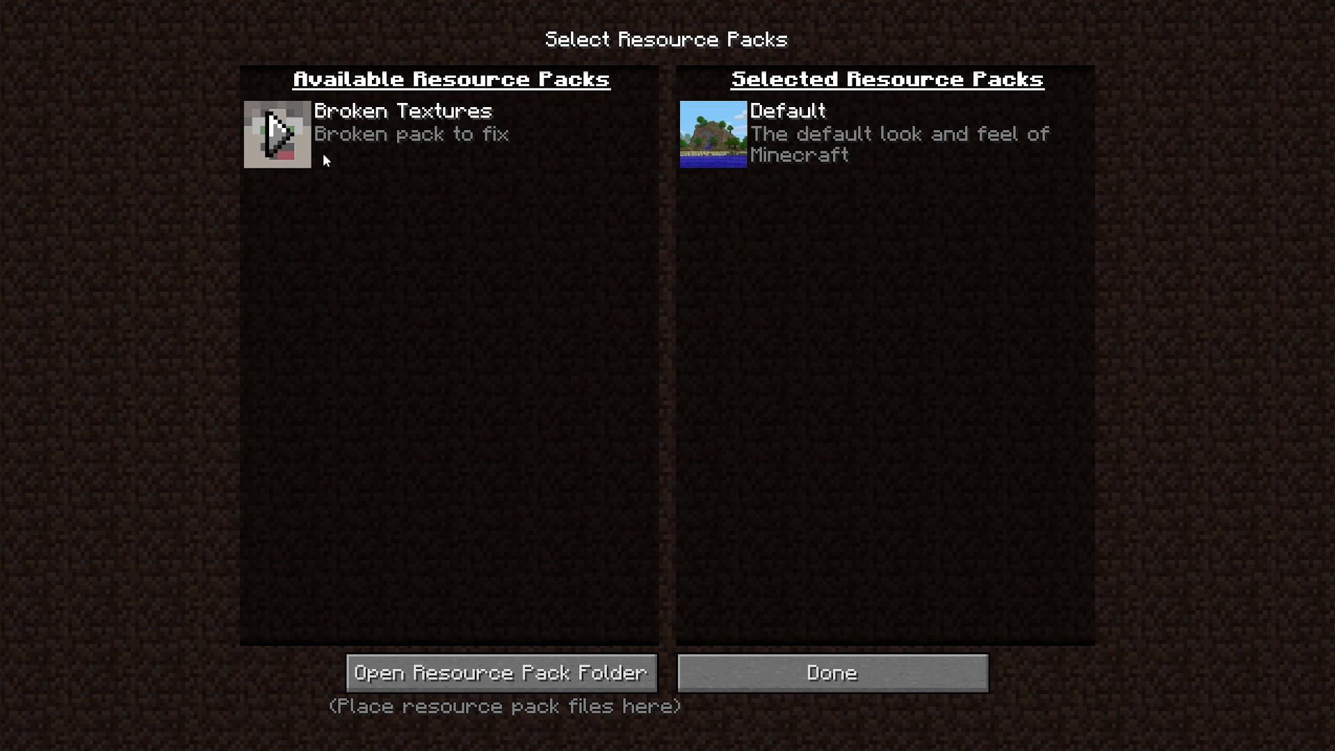
{"action": "left_click", "coordinate": [324, 146]}
{"action": "left_click", "coordinate": [708, 138]}
{"action": "left_click", "coordinate": [278, 139]}
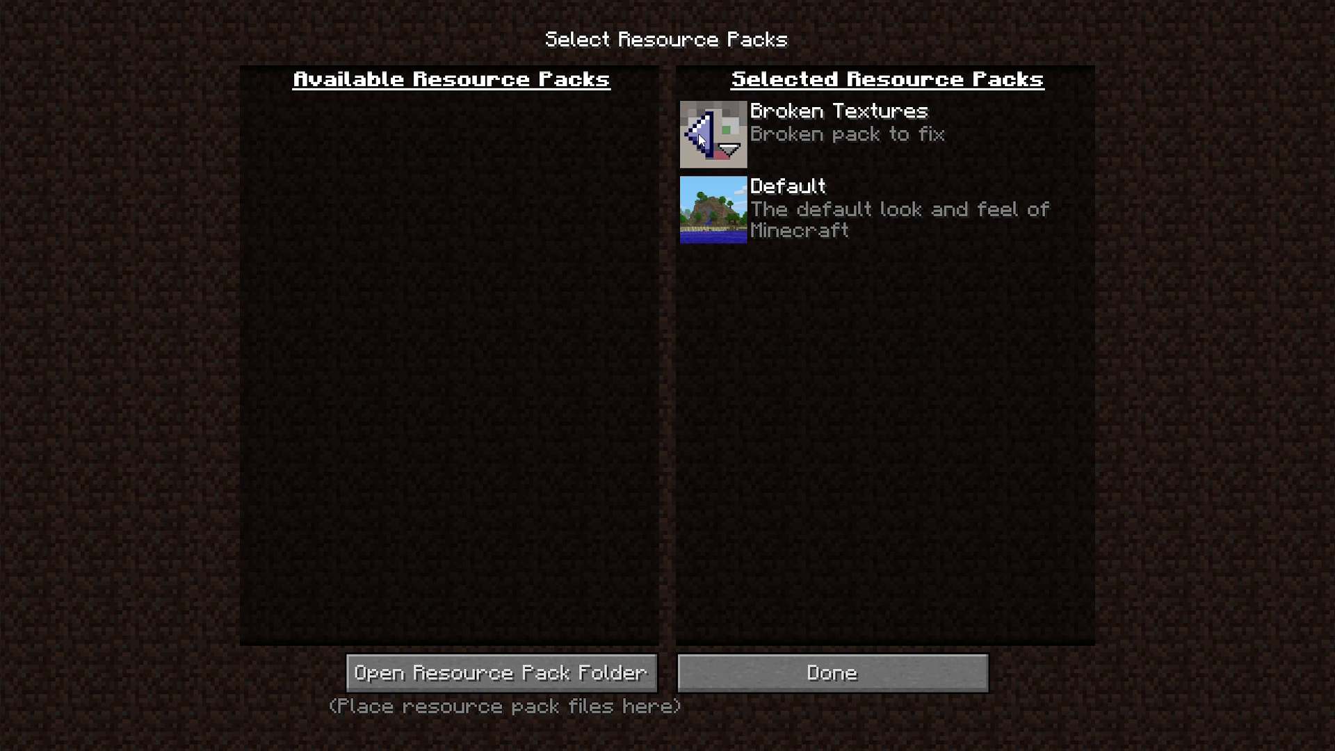
{"action": "left_click", "coordinate": [710, 138]}
{"action": "left_click", "coordinate": [277, 147]}
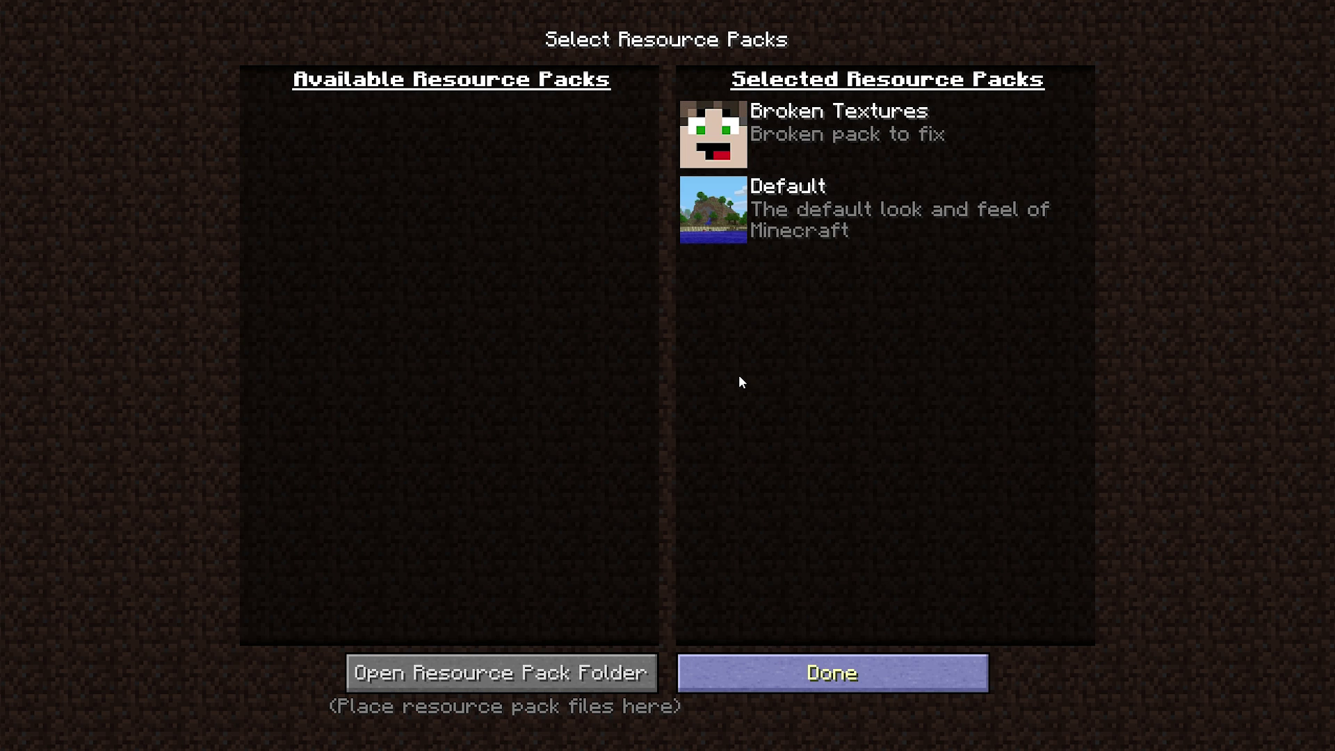
{"action": "key", "text": "Escape"}
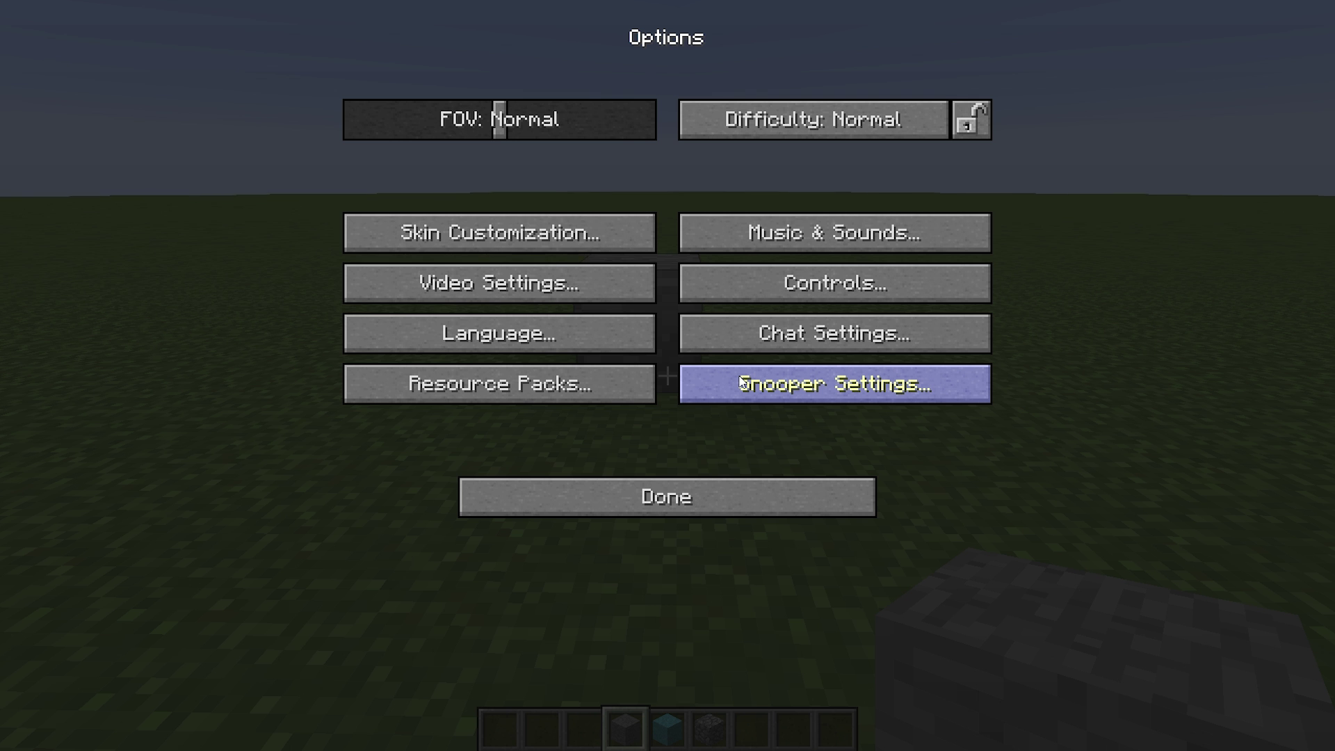
Step: Open the resource pack folder from the game options and go to Broken Textures > assets > minecraft > textures
{"action": "left_click", "coordinate": [604, 384]}
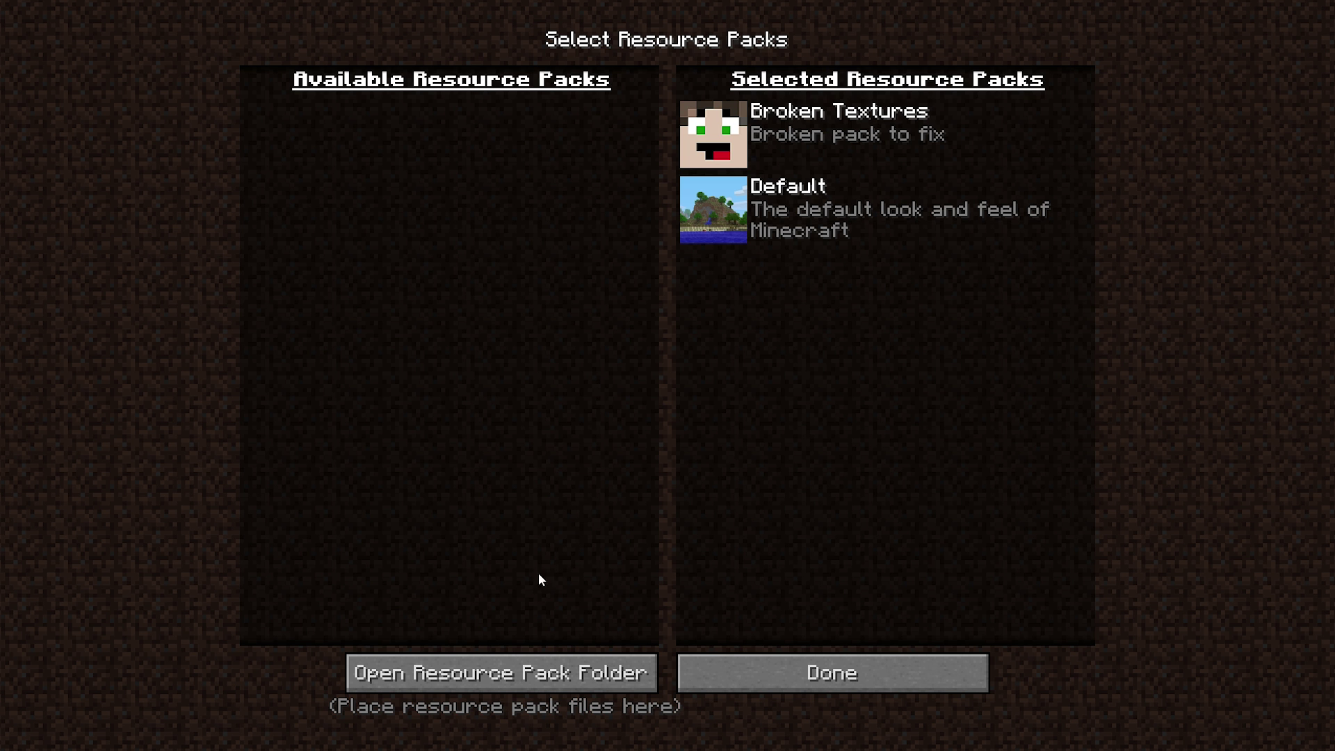
{"action": "left_click", "coordinate": [510, 657]}
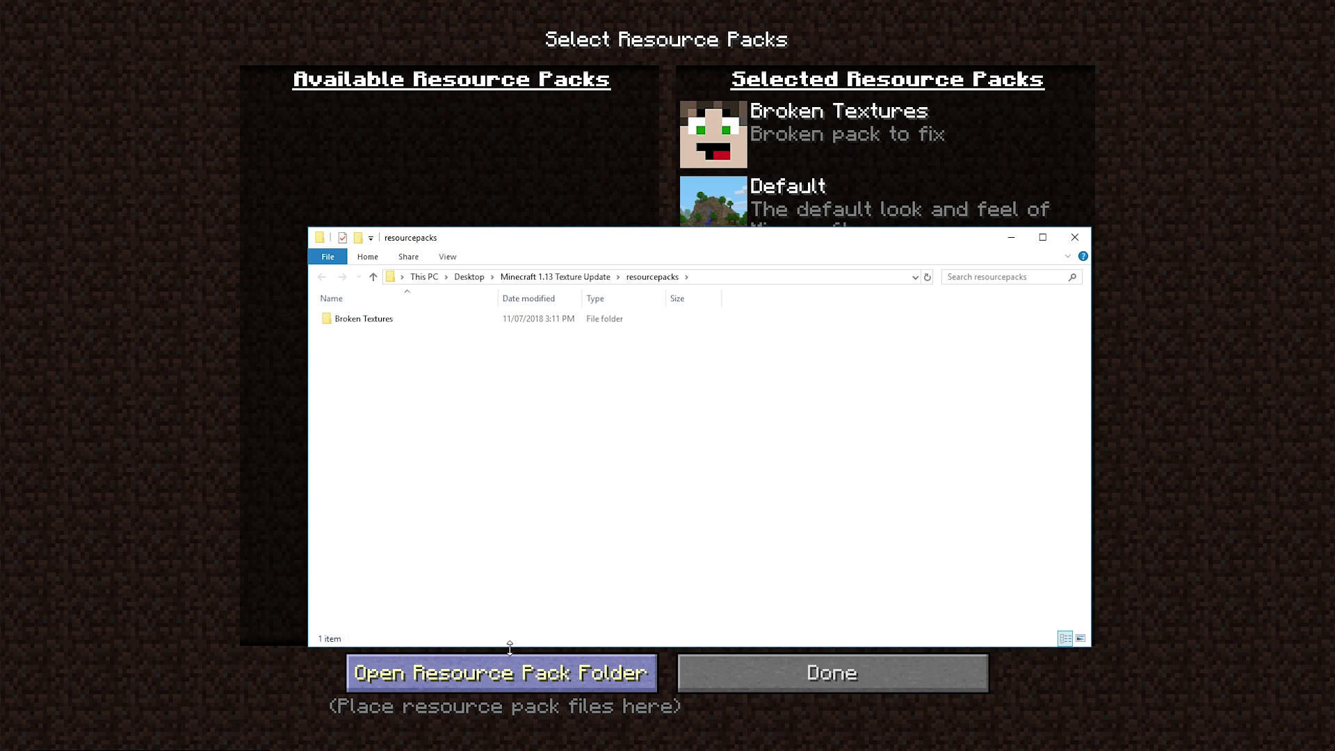
{"action": "double_click", "coordinate": [444, 321]}
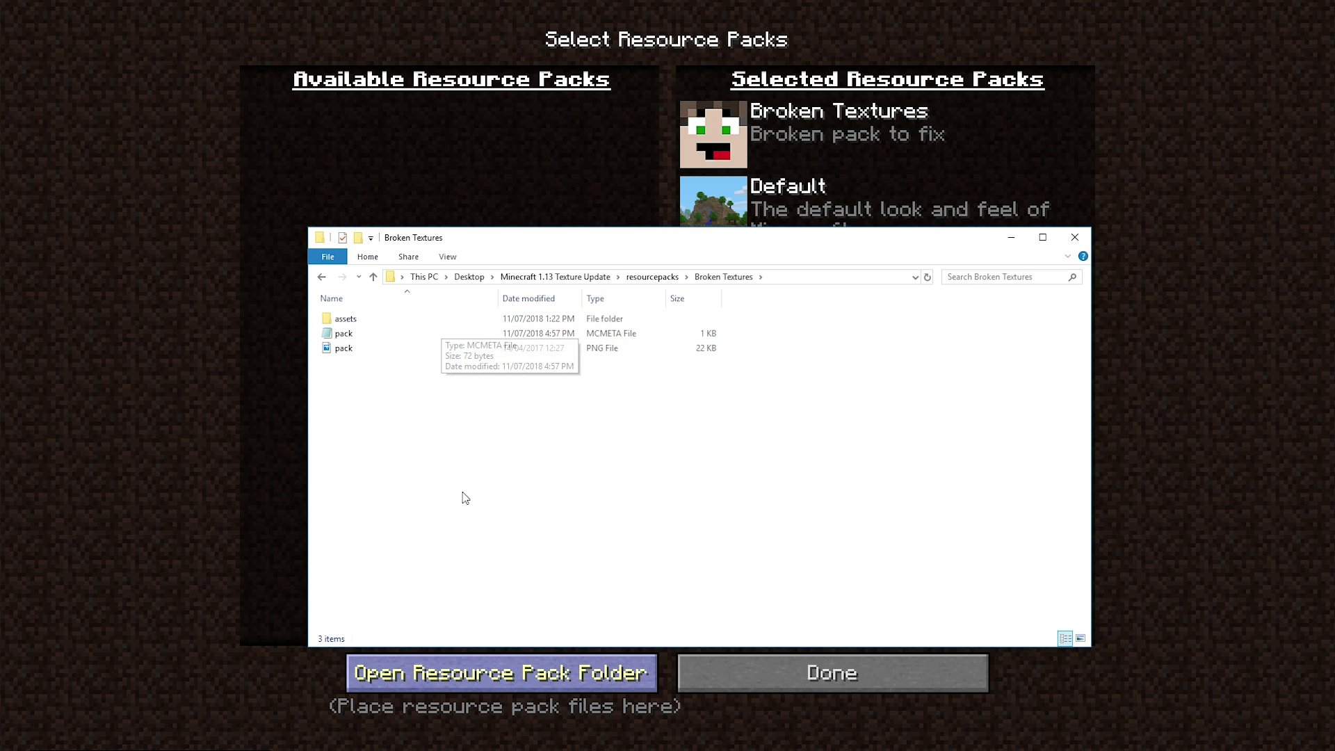
{"action": "left_click", "coordinate": [441, 323]}
{"action": "double_click", "coordinate": [441, 323]}
{"action": "double_click", "coordinate": [440, 323]}
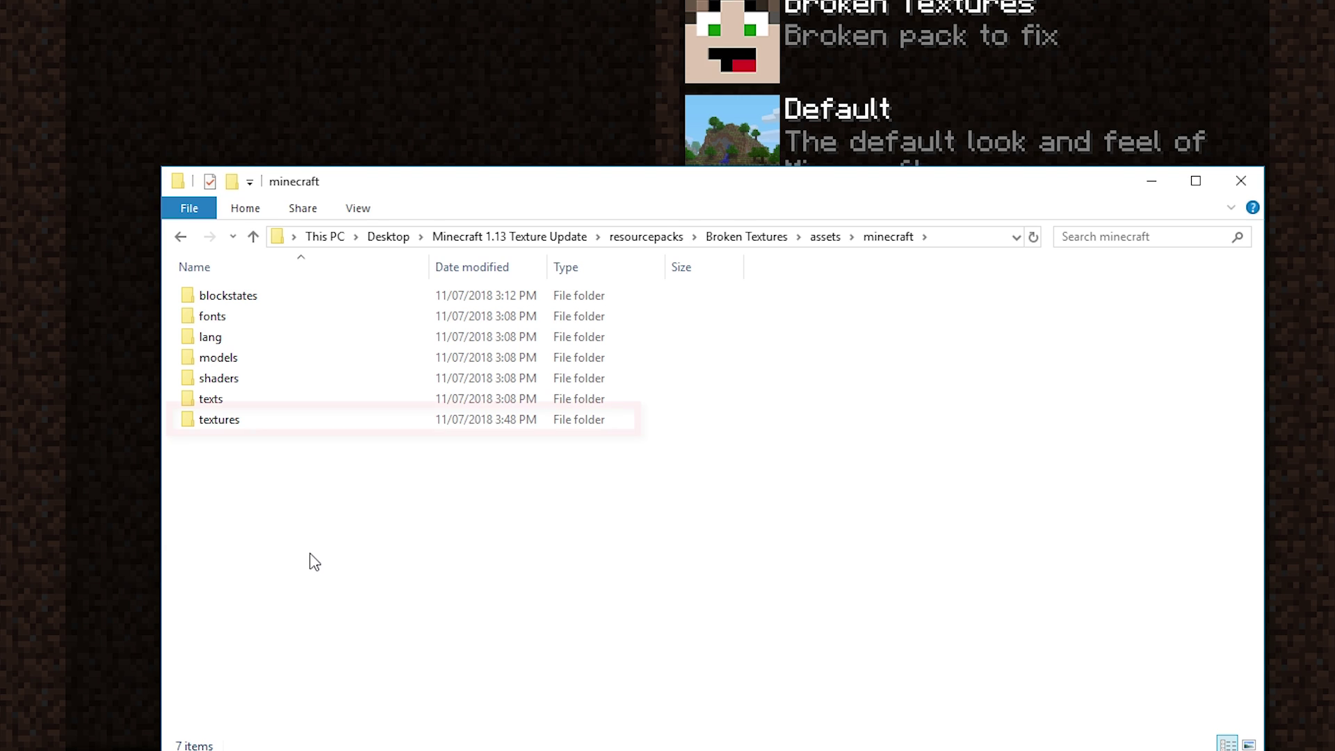
{"action": "double_click", "coordinate": [343, 419]}
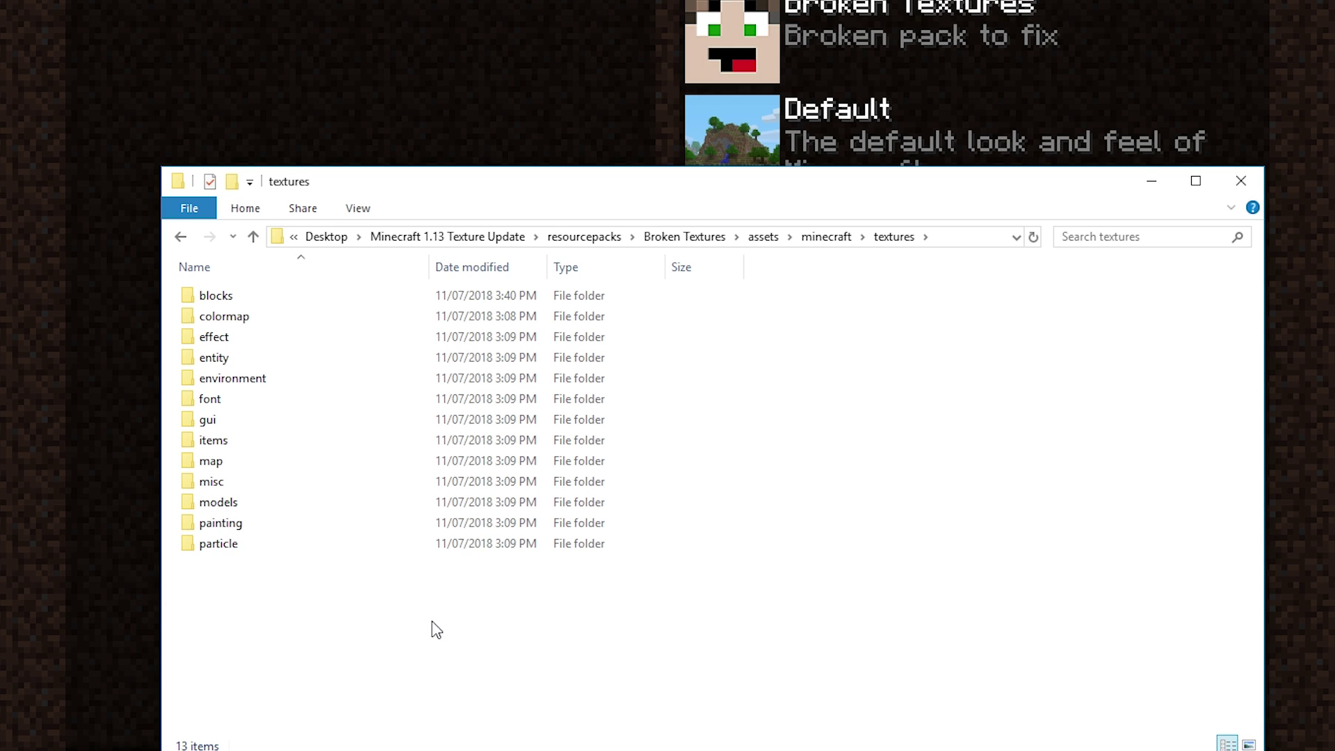
Step: Rename the blocks folder as block
{"action": "left_click", "coordinate": [249, 296]}
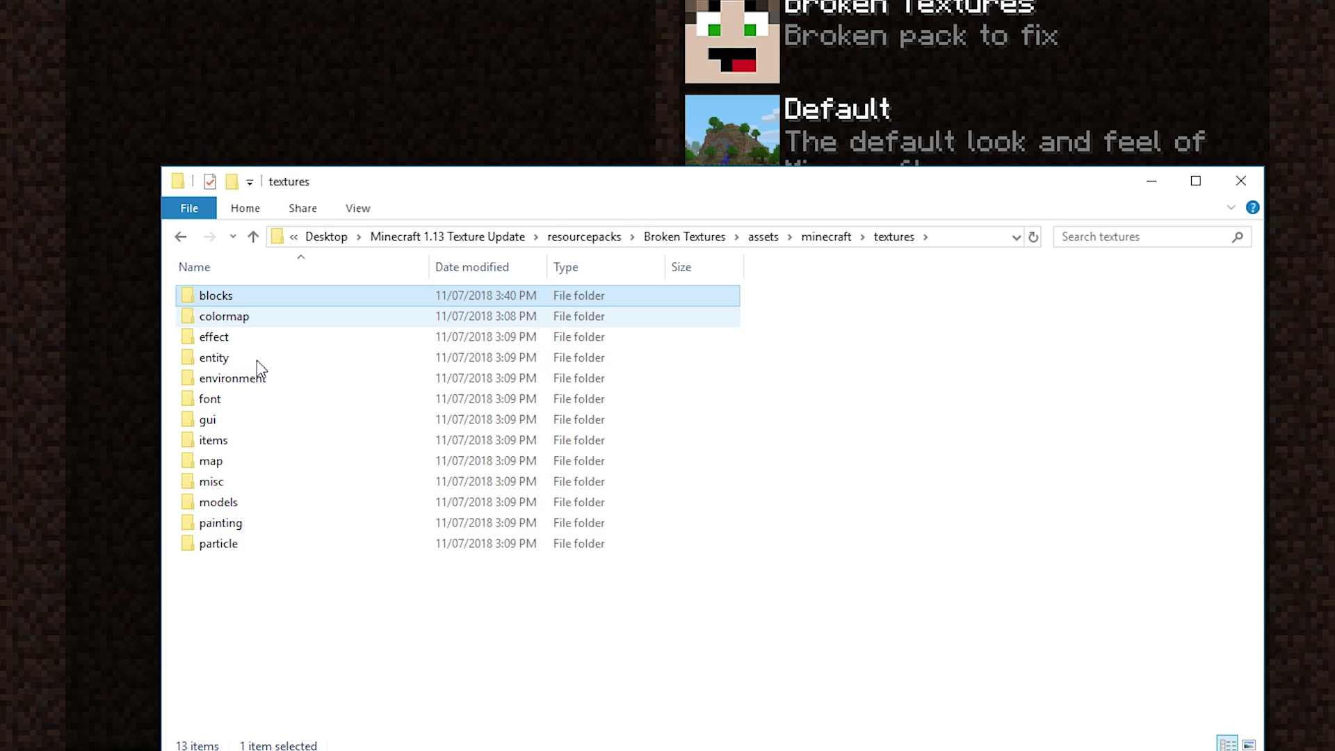
{"action": "left_click", "coordinate": [244, 297]}
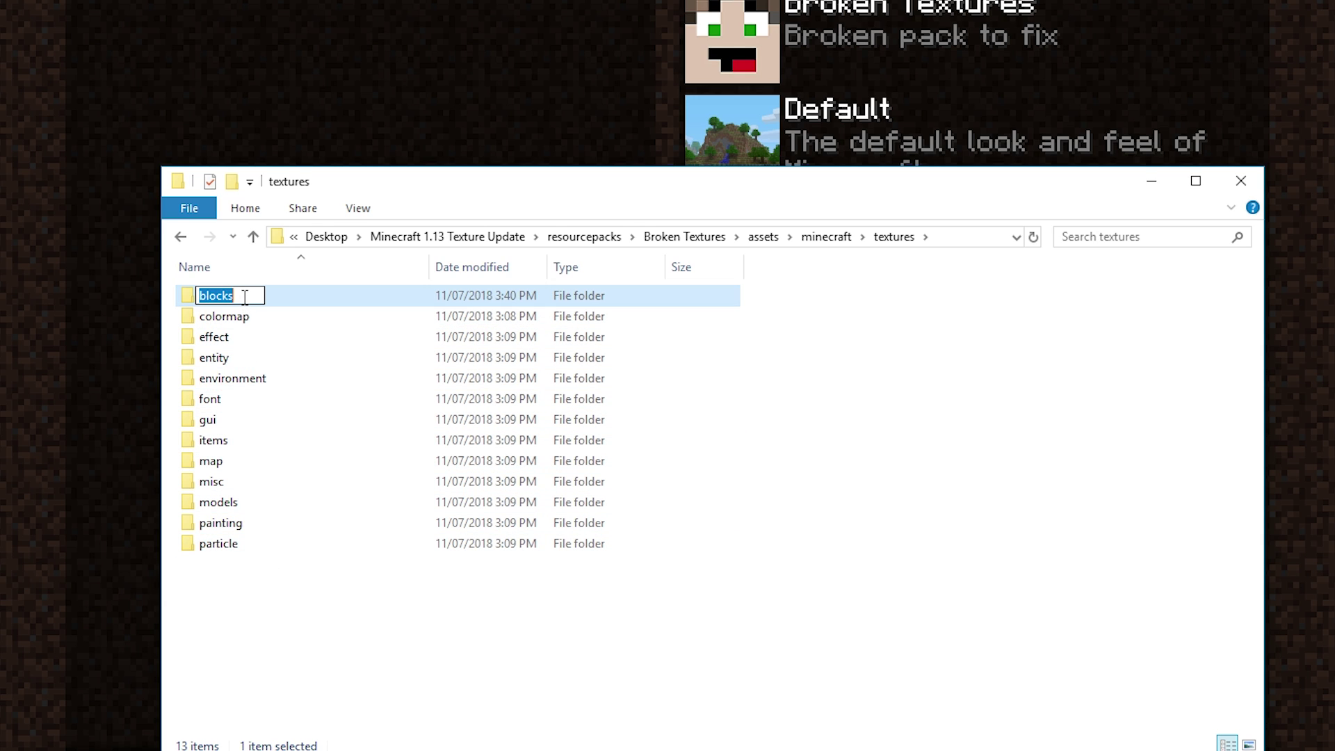
{"action": "left_click", "coordinate": [244, 296]}
{"action": "key", "text": "BackSpace"}
{"action": "key", "text": "Return"}
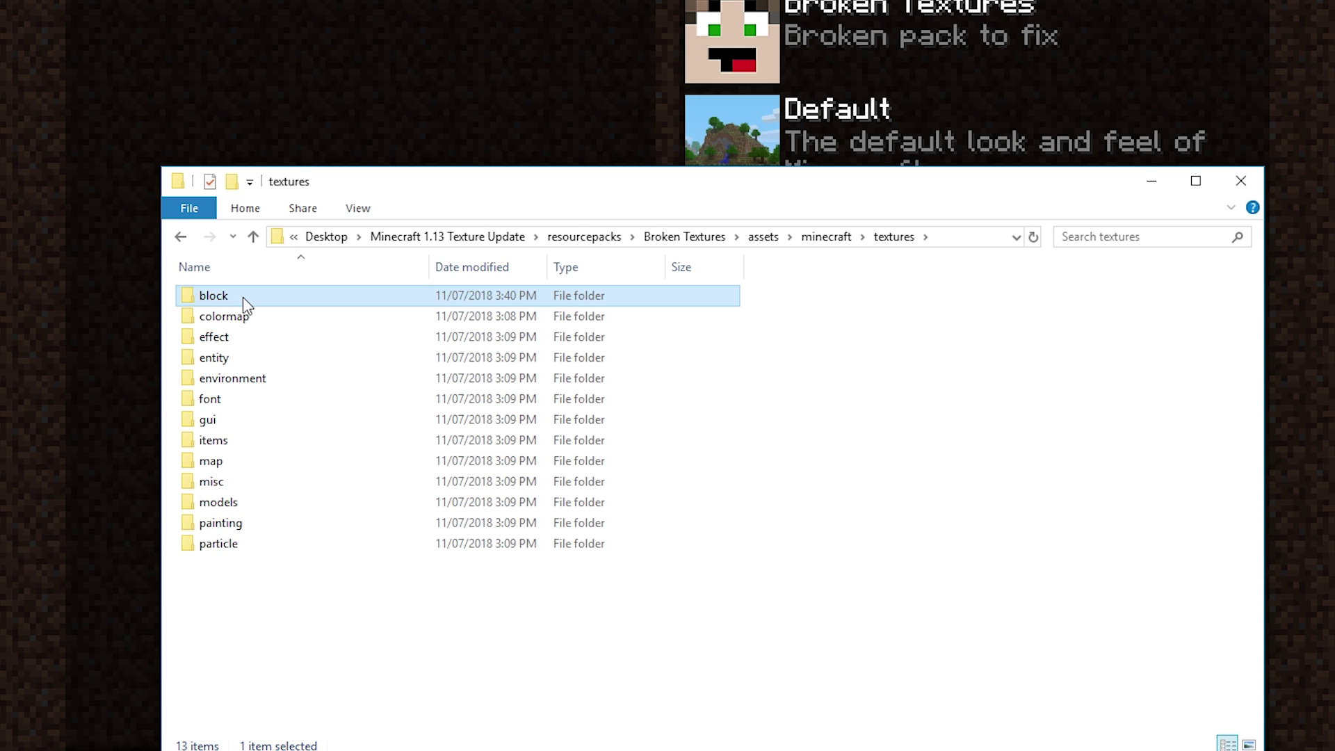
Step: Rename the items folder as item
{"action": "left_click", "coordinate": [249, 444]}
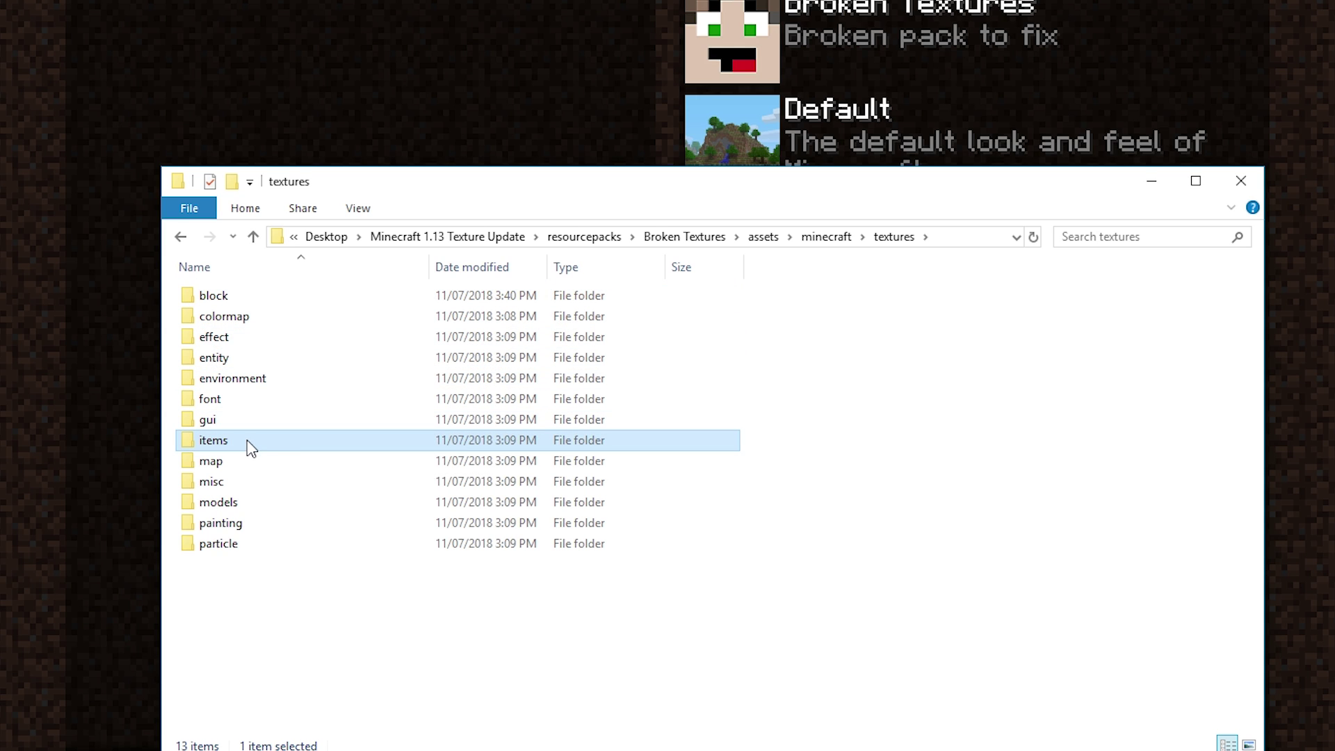
{"action": "left_click", "coordinate": [249, 445]}
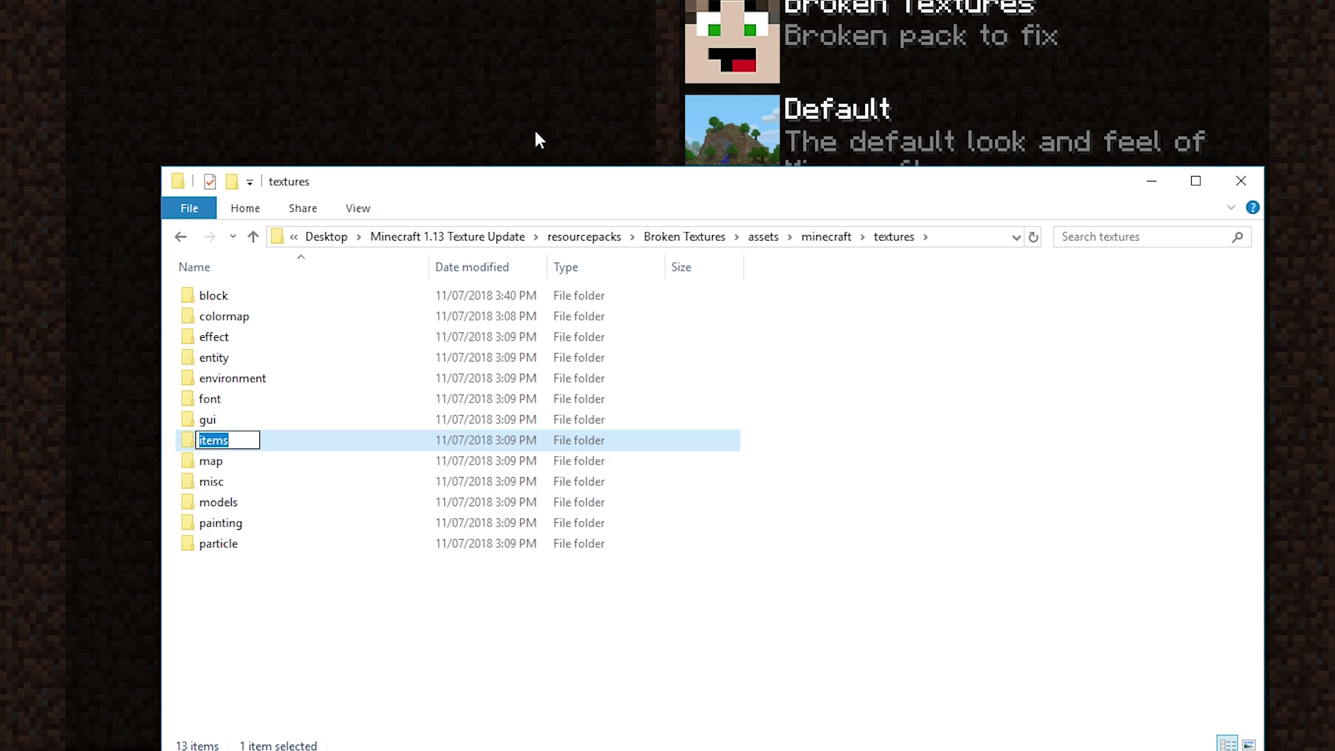
{"action": "key", "text": "End"}
{"action": "key", "text": "BackSpace"}
{"action": "key", "text": "Return"}
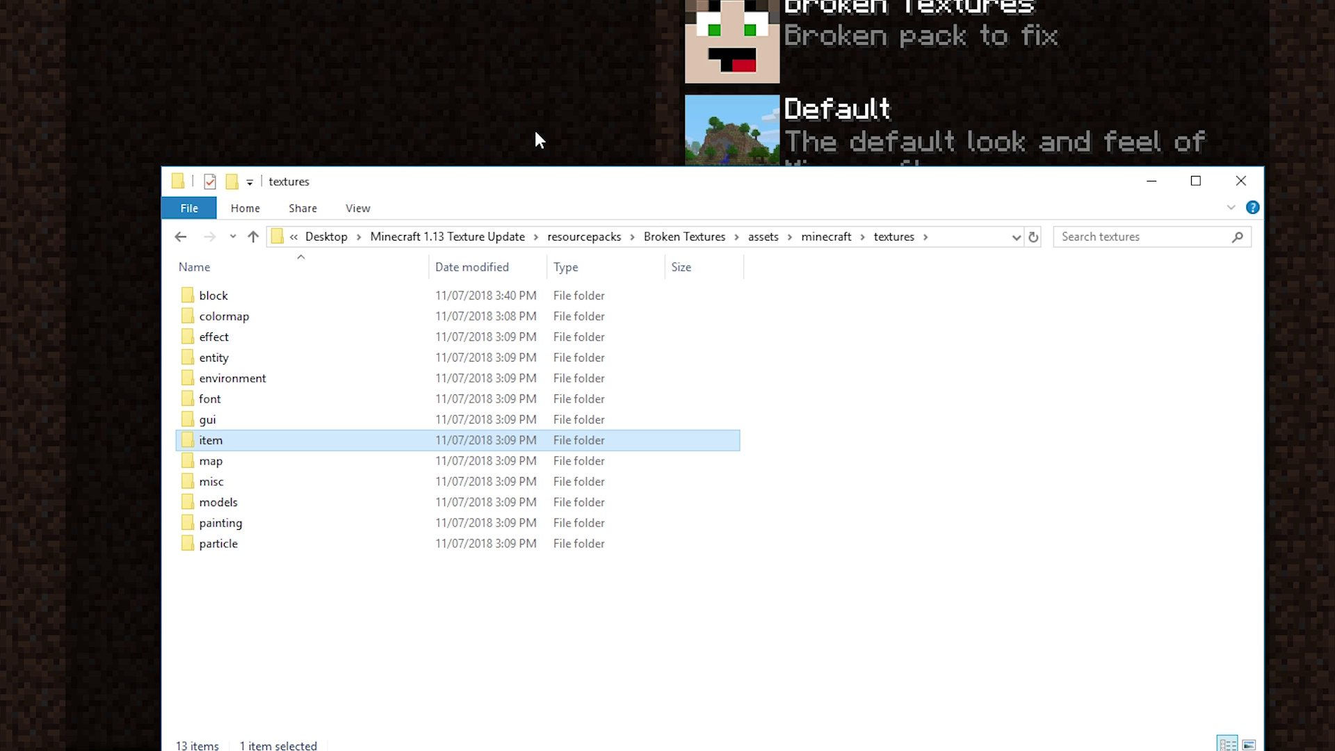
Step: Return to the game world, fly over the block display and reload the resource packs
{"action": "left_click", "coordinate": [534, 128]}
{"action": "left_click", "coordinate": [883, 673]}
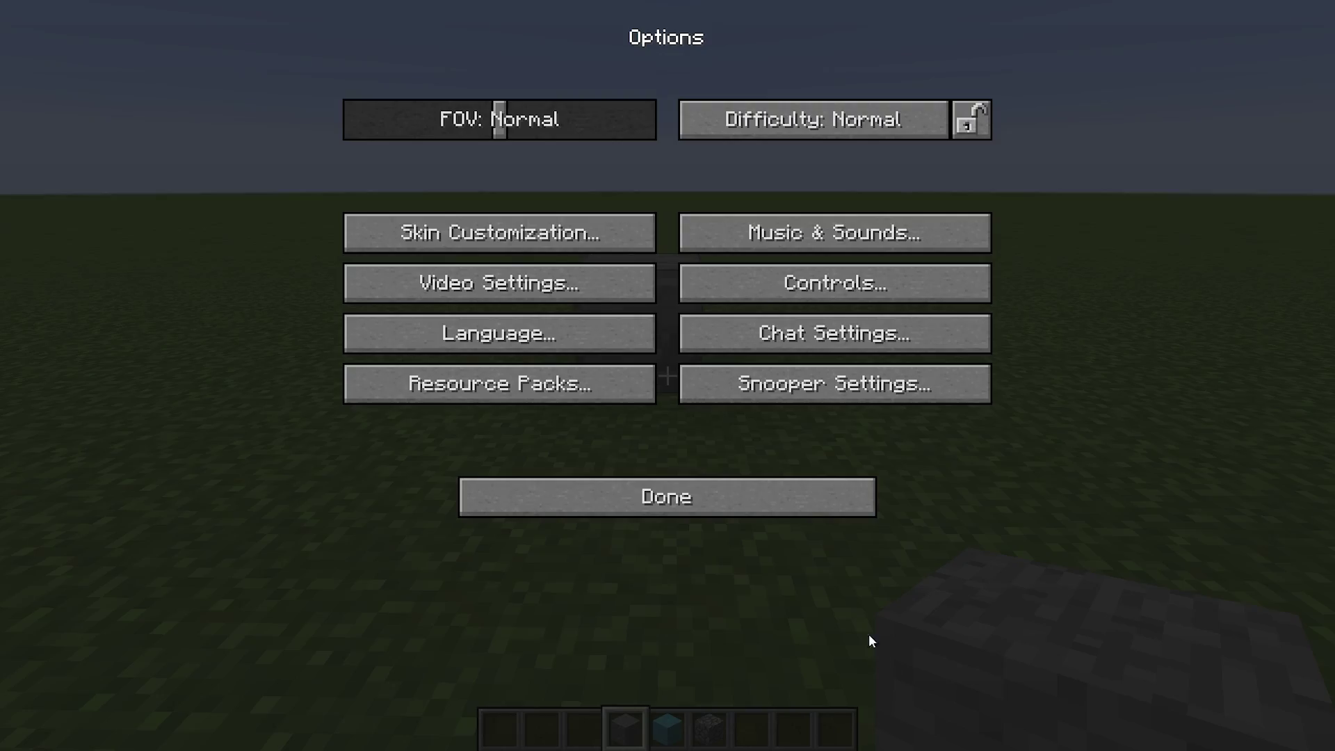
{"action": "left_click", "coordinate": [748, 501]}
{"action": "key", "text": "Escape"}
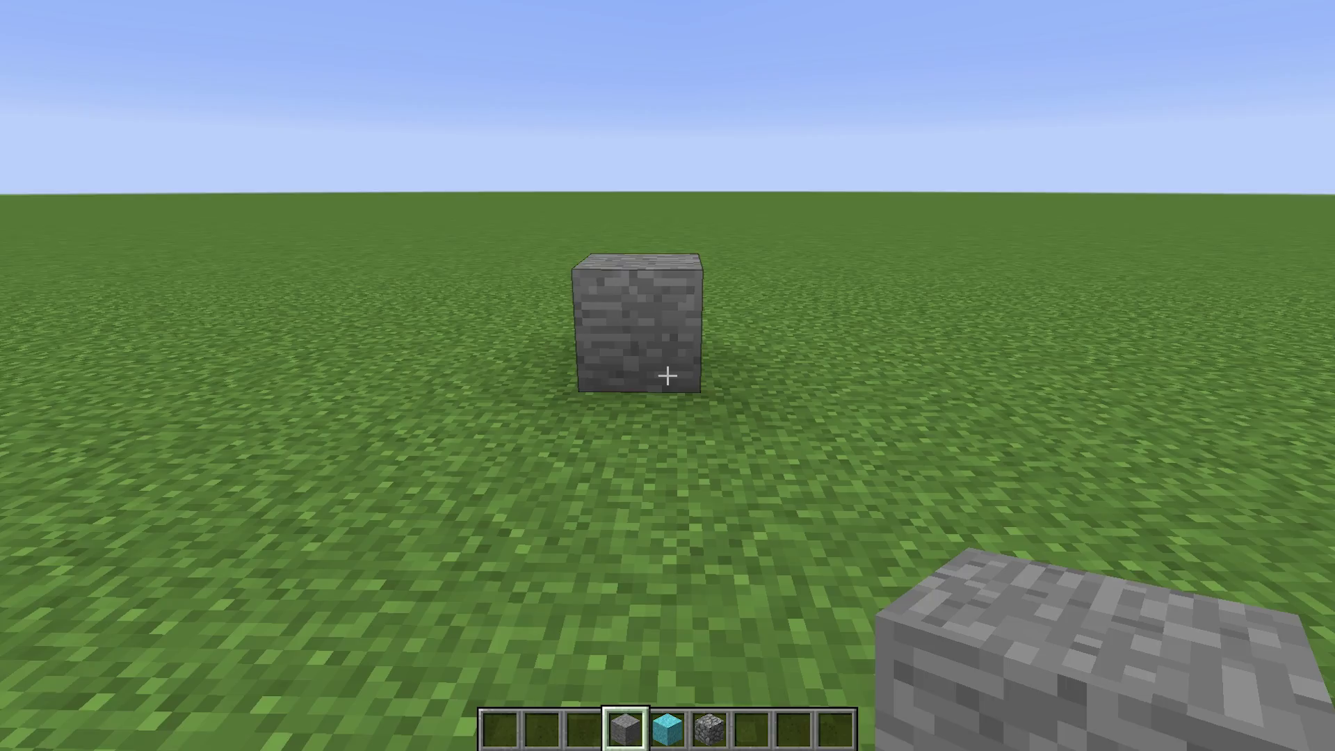
{"action": "key", "text": "w"}
{"action": "key", "text": "space"}
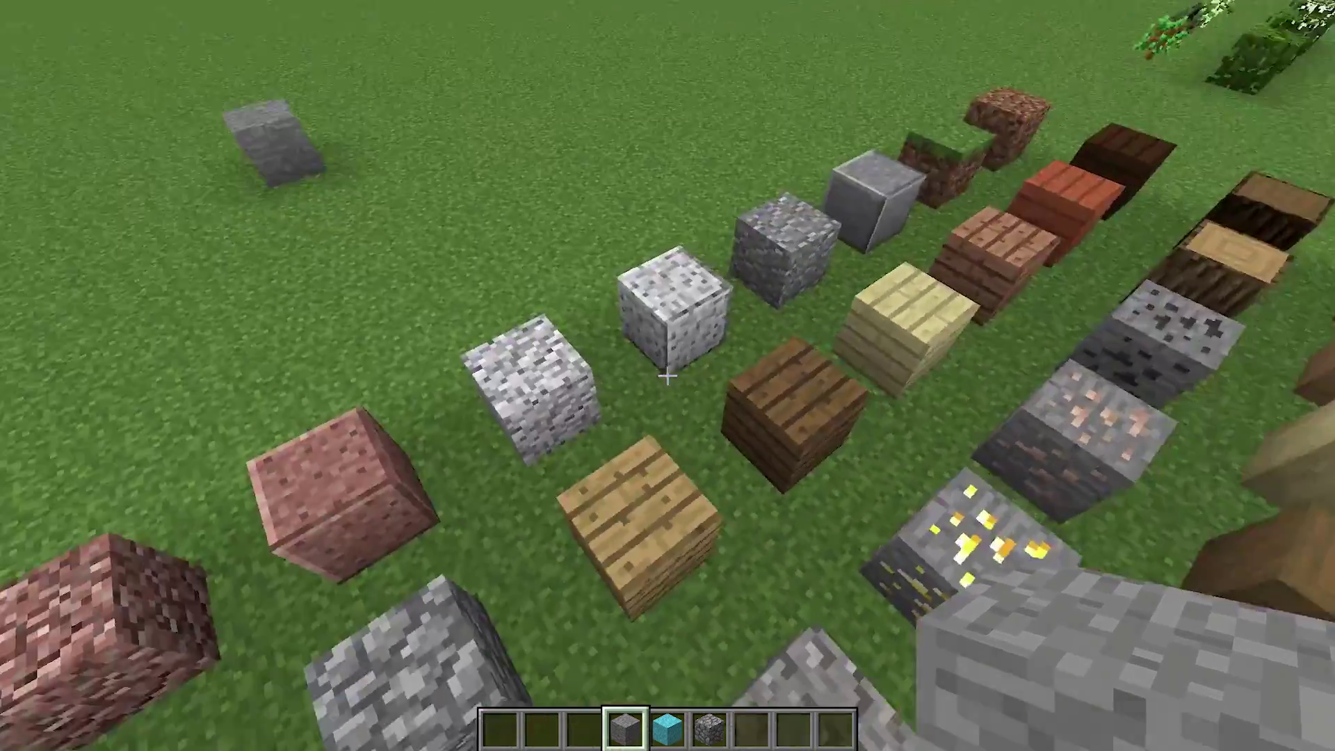
{"action": "key", "text": "s"}
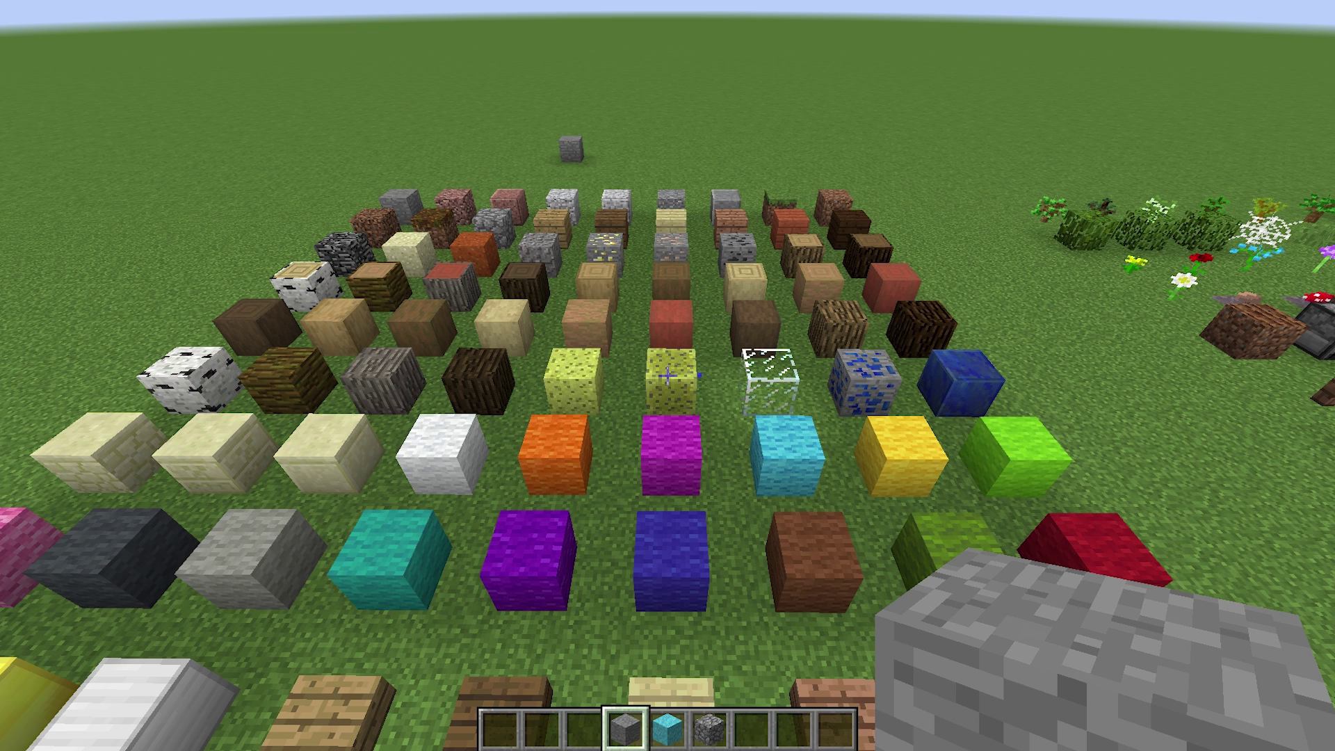
{"action": "key", "text": "F3+t"}
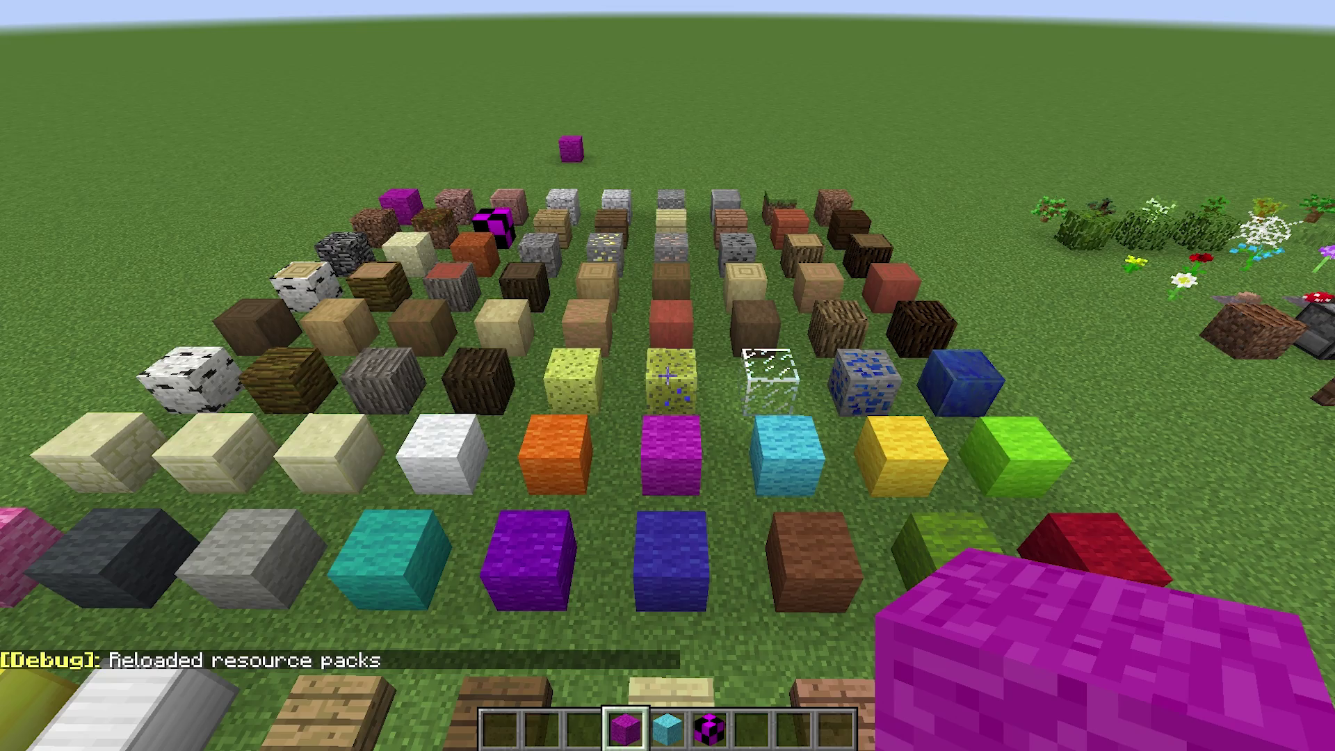
Step: Fly up to the stone block in the display and inspect its texture
{"action": "key", "text": "w"}
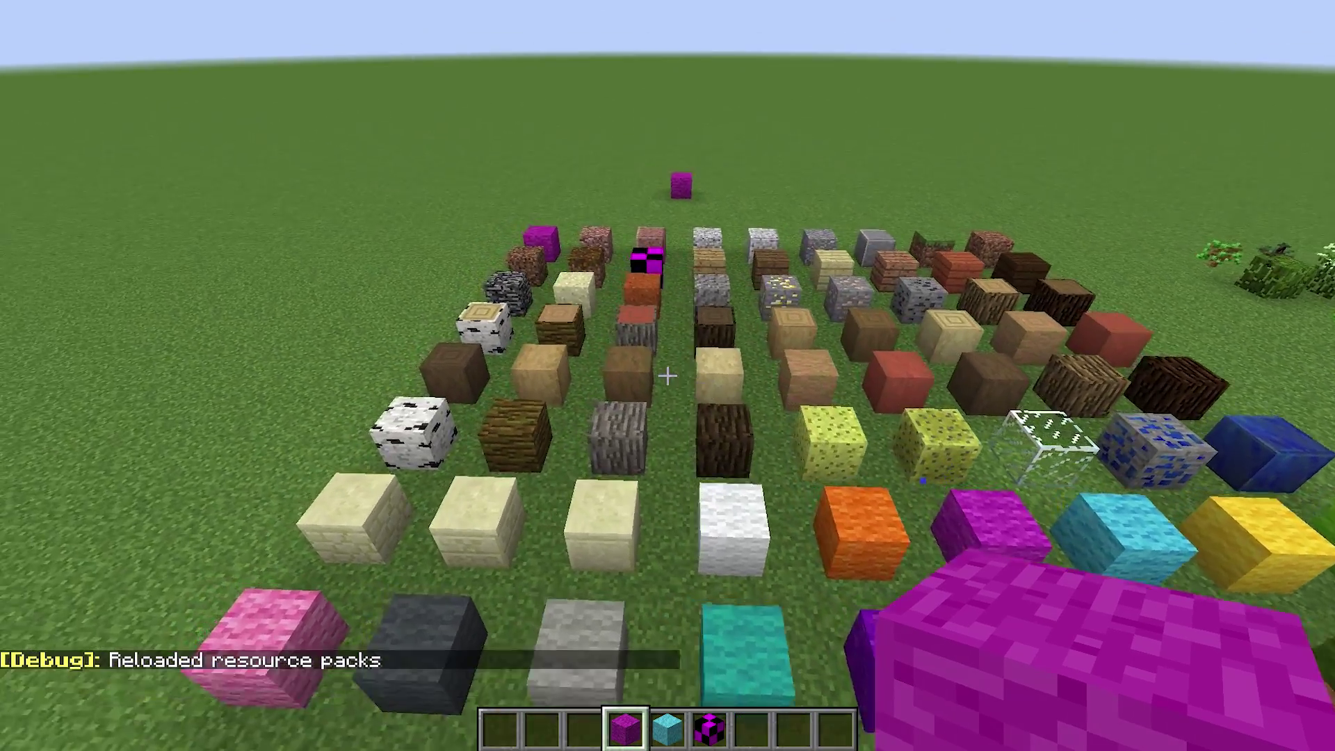
{"action": "key", "text": "w"}
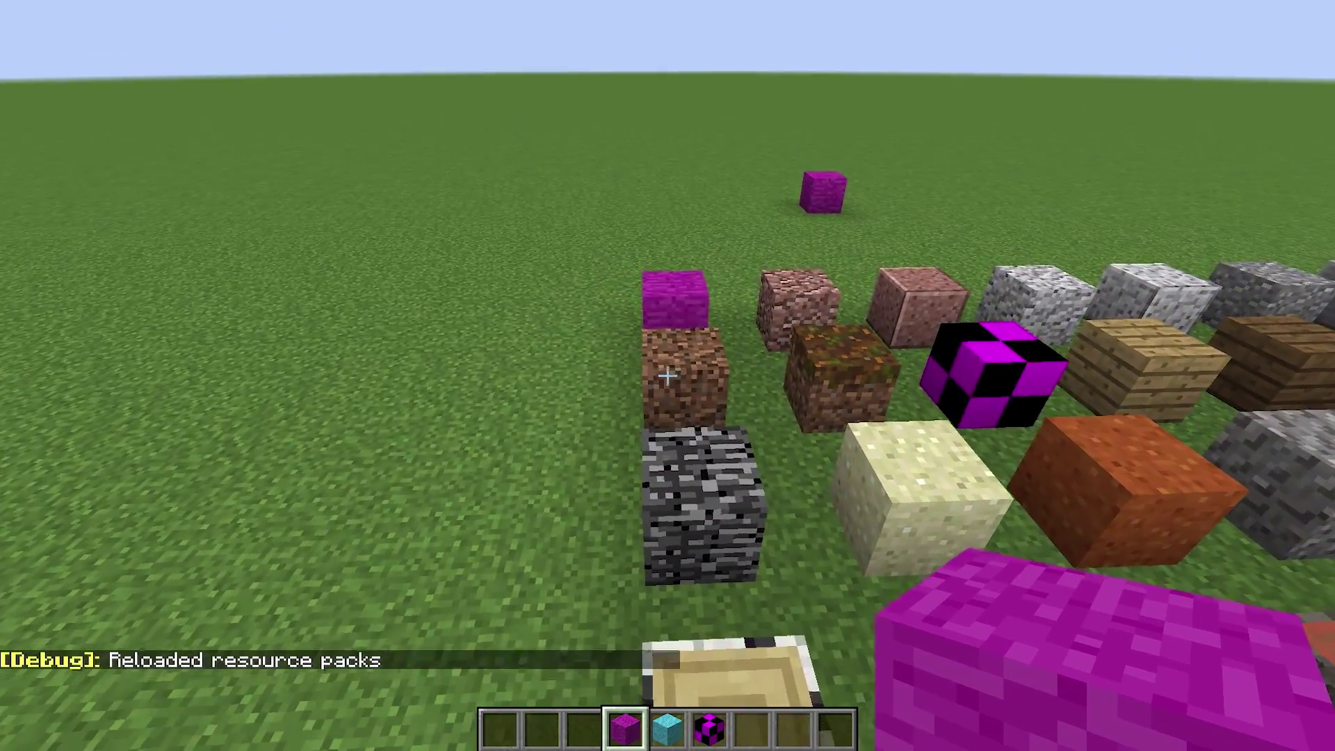
{"action": "key", "text": "d"}
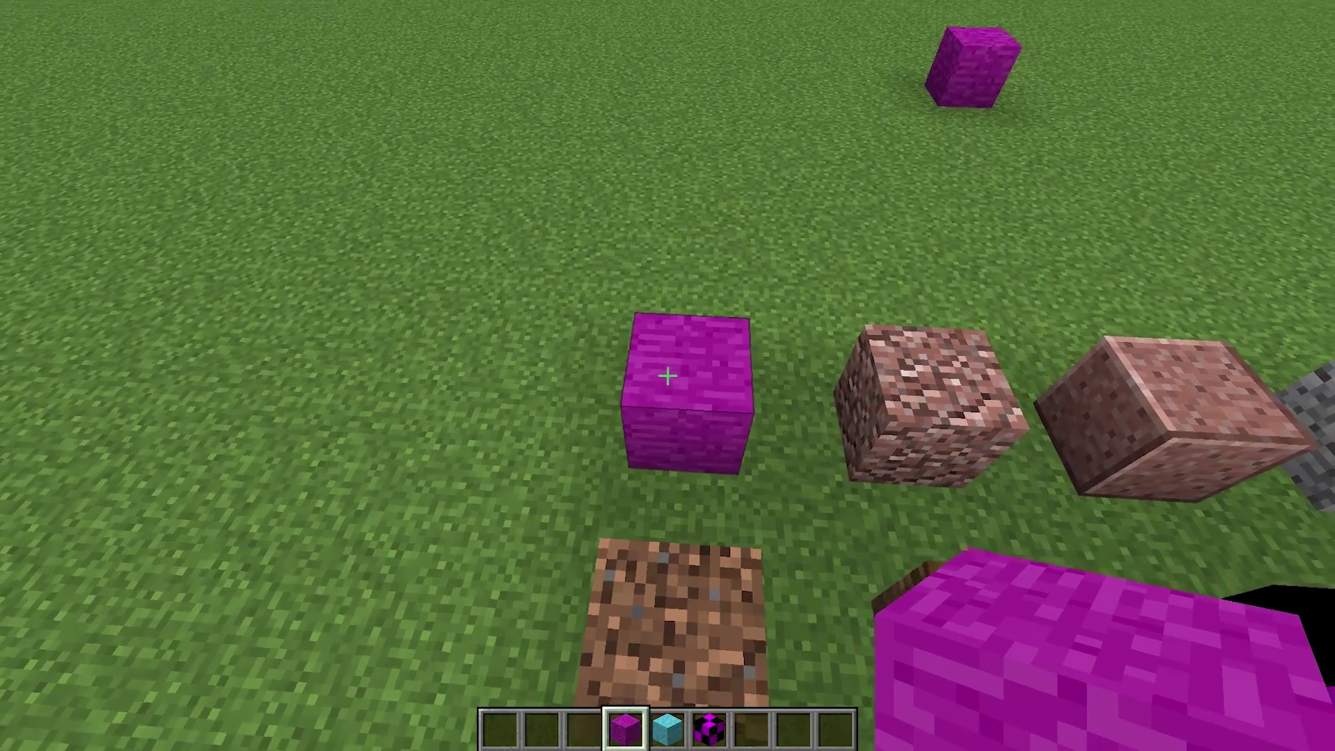
{"action": "key", "text": "s"}
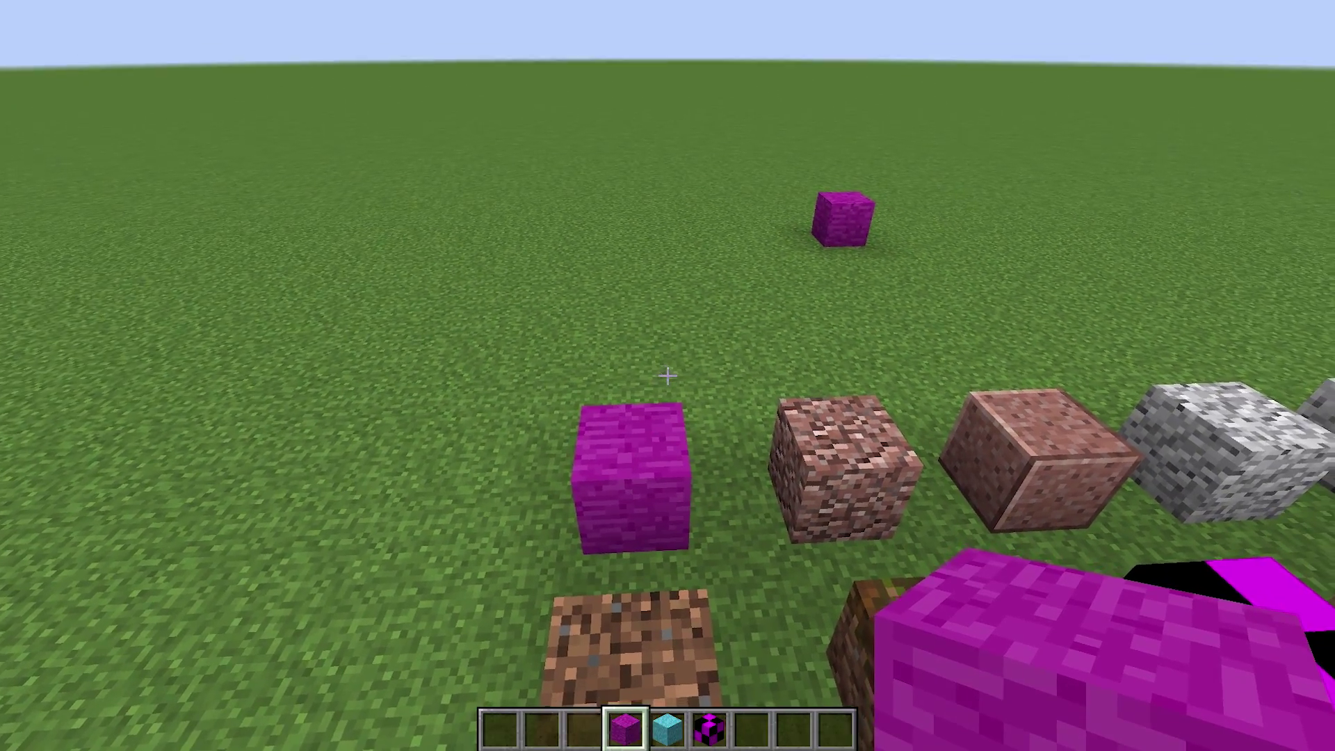
Step: Place a test stone block on top of the display's stone block and break it again
{"action": "right_click", "coordinate": [667, 375]}
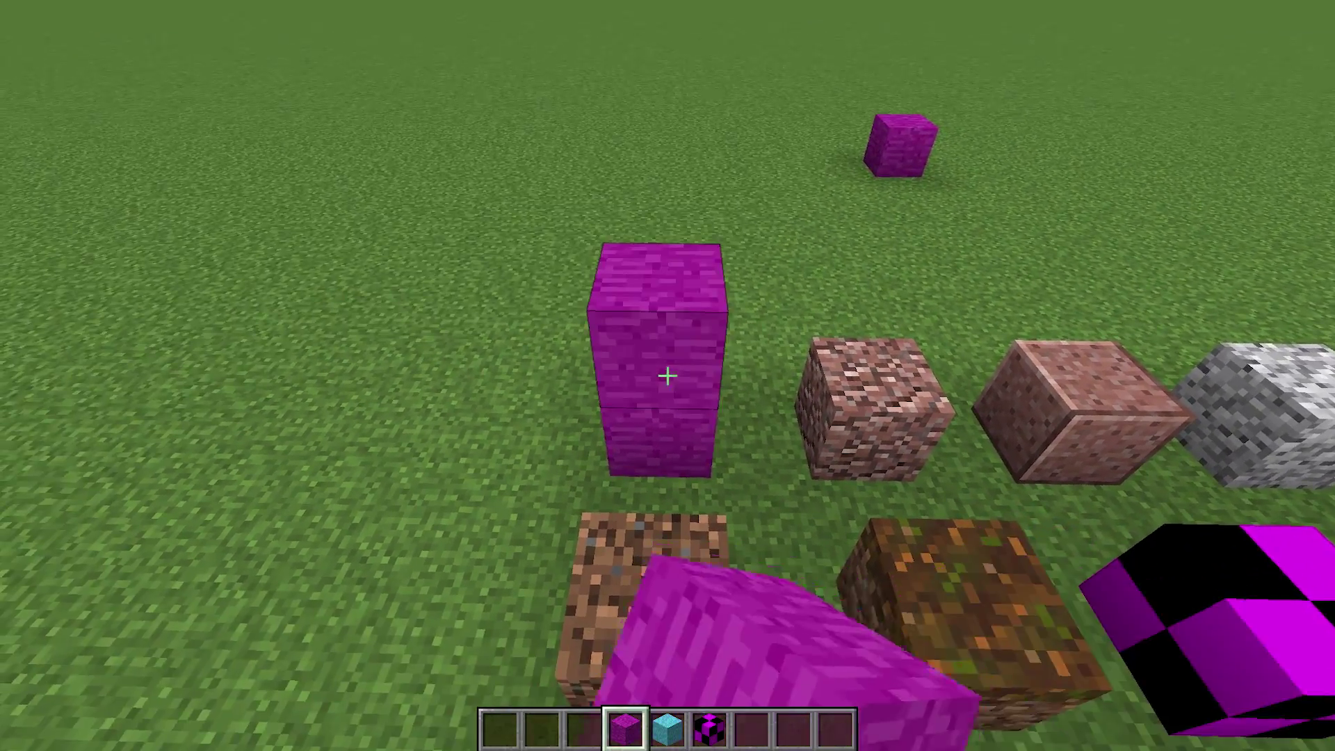
{"action": "right_click", "coordinate": [667, 376]}
{"action": "left_click", "coordinate": [667, 376]}
{"action": "key", "text": "s"}
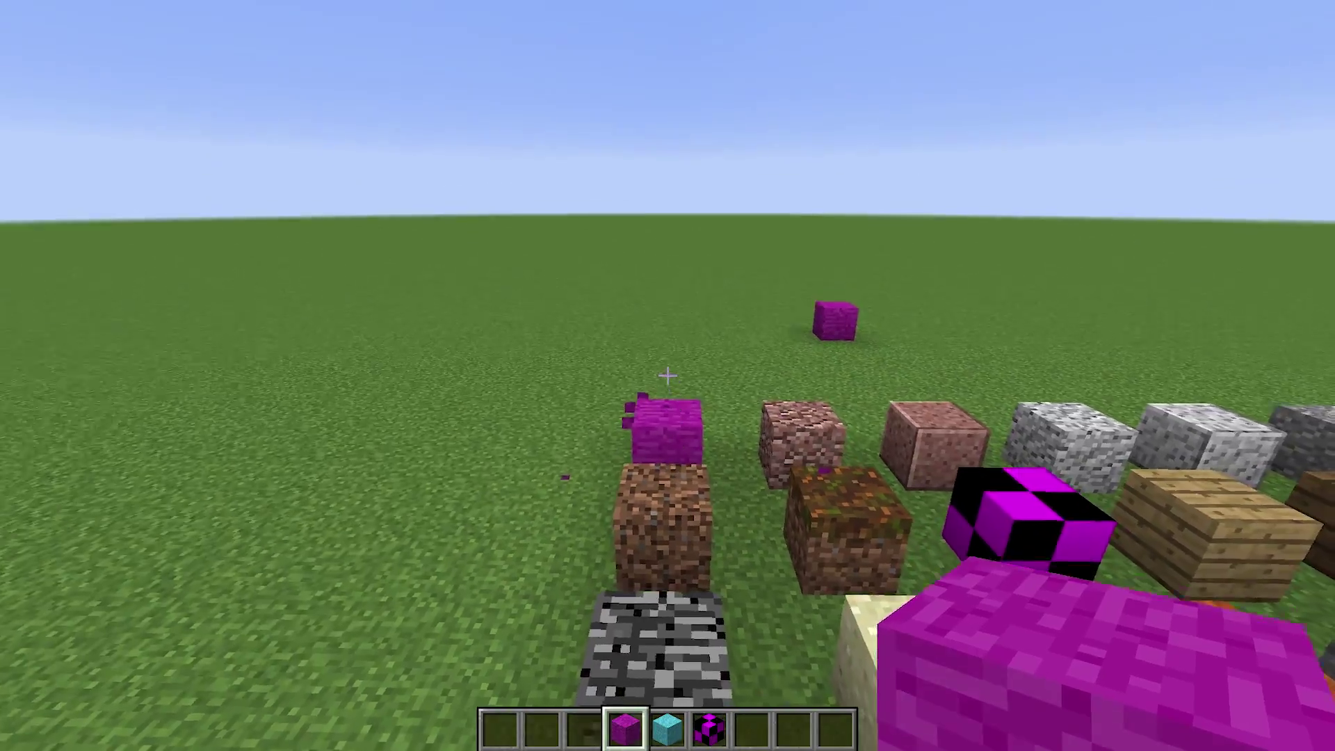
Step: Fly across the rest of the block display to check for missing or outdated textures
{"action": "key", "text": "d"}
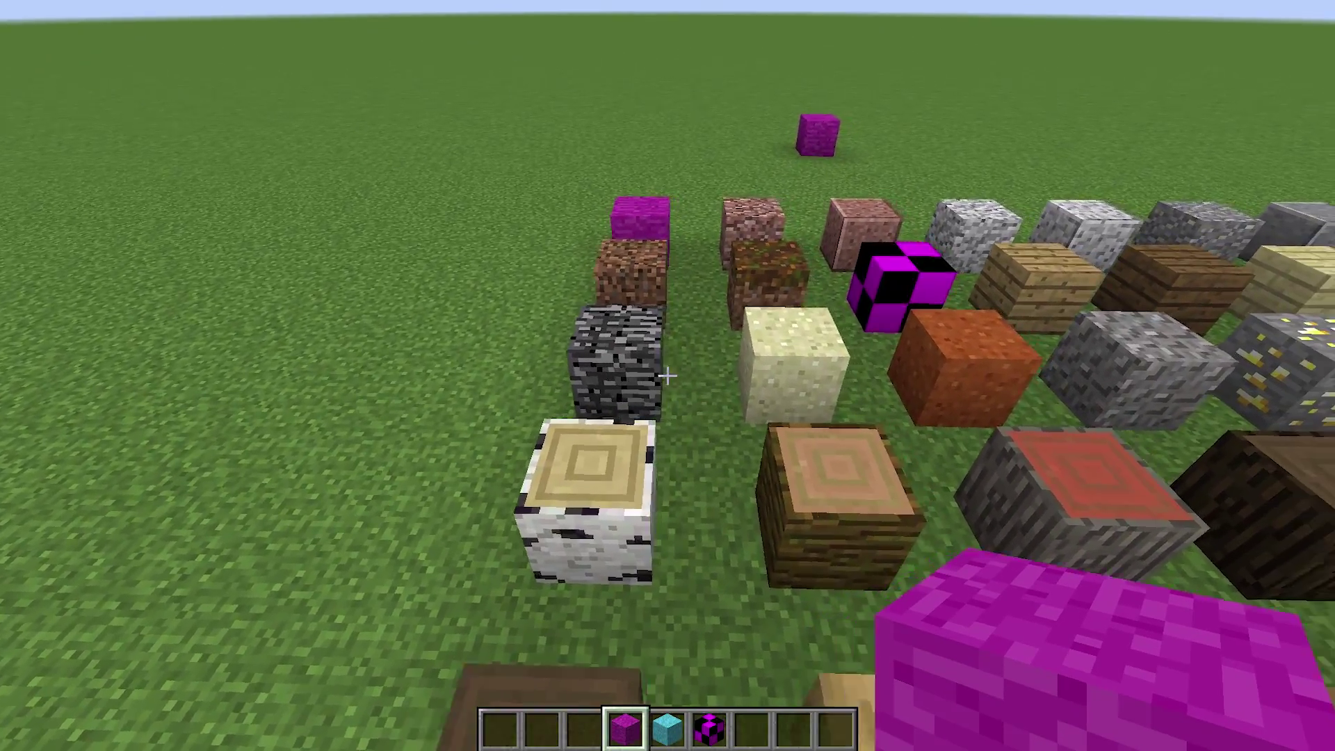
{"action": "key", "text": "s"}
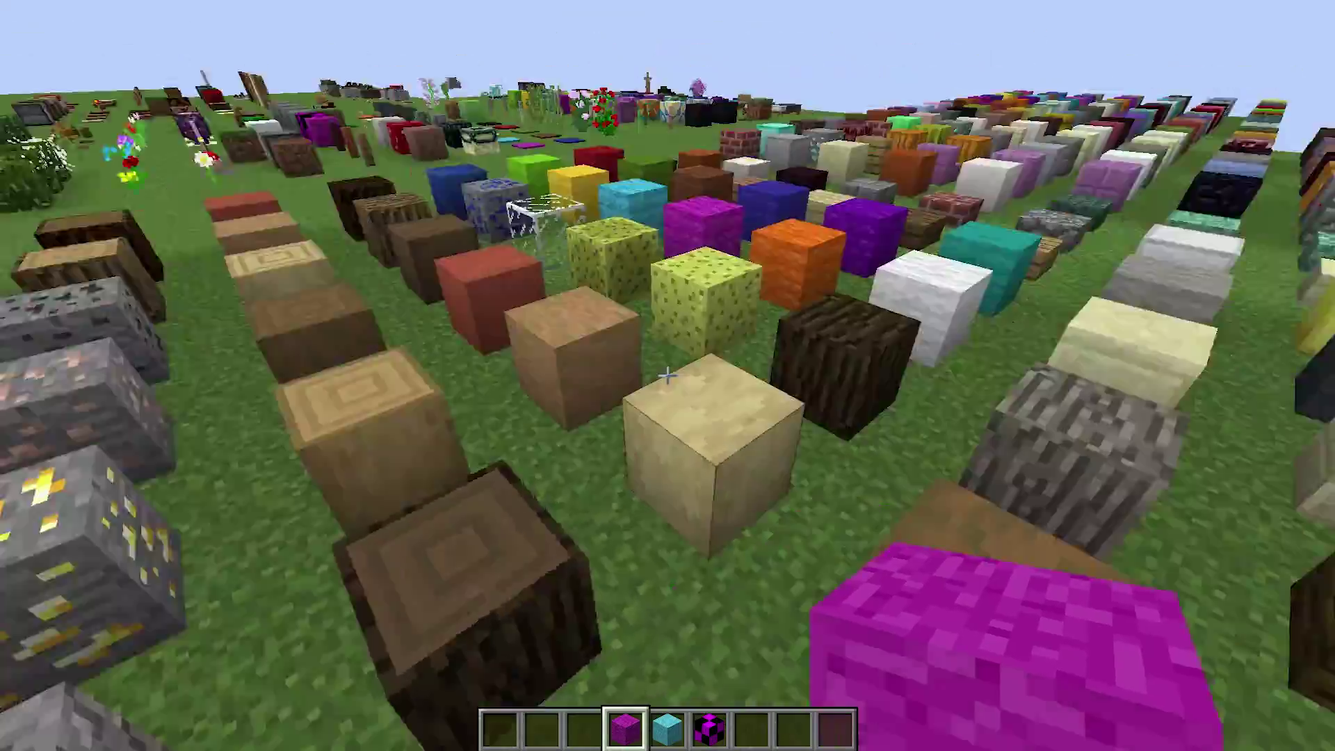
{"action": "key", "text": "d"}
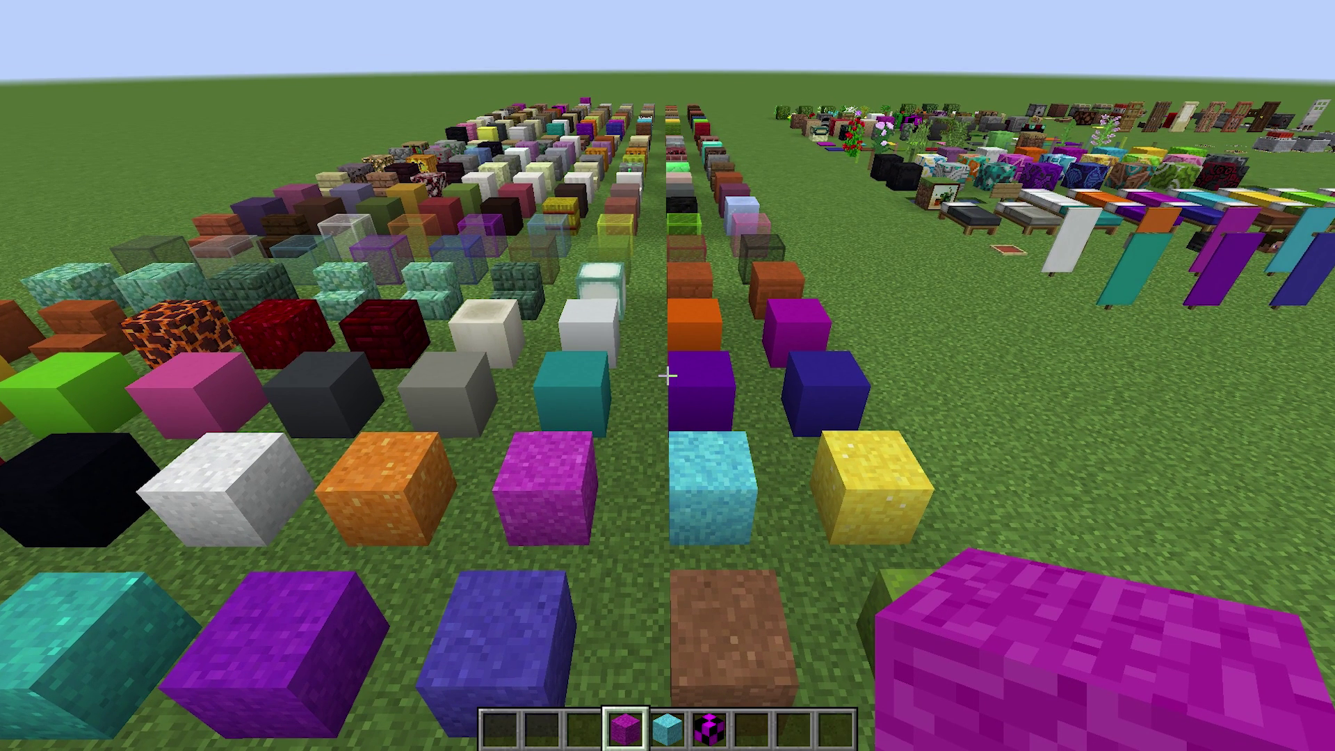
Step: Open the resource pack folder from the game options and go to the block textures folder inside Broken Textures
{"action": "key", "text": "Escape"}
{"action": "left_click", "coordinate": [615, 384]}
{"action": "left_click", "coordinate": [549, 389]}
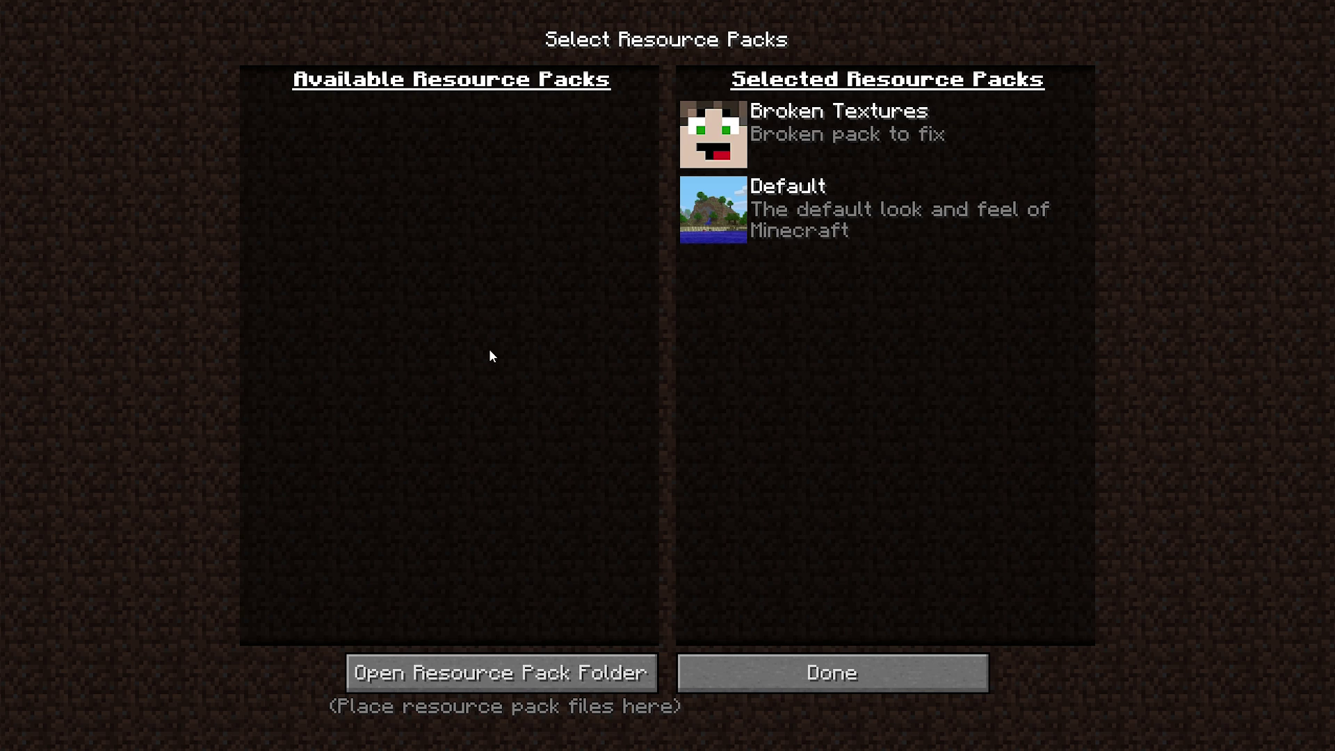
{"action": "left_click", "coordinate": [545, 659]}
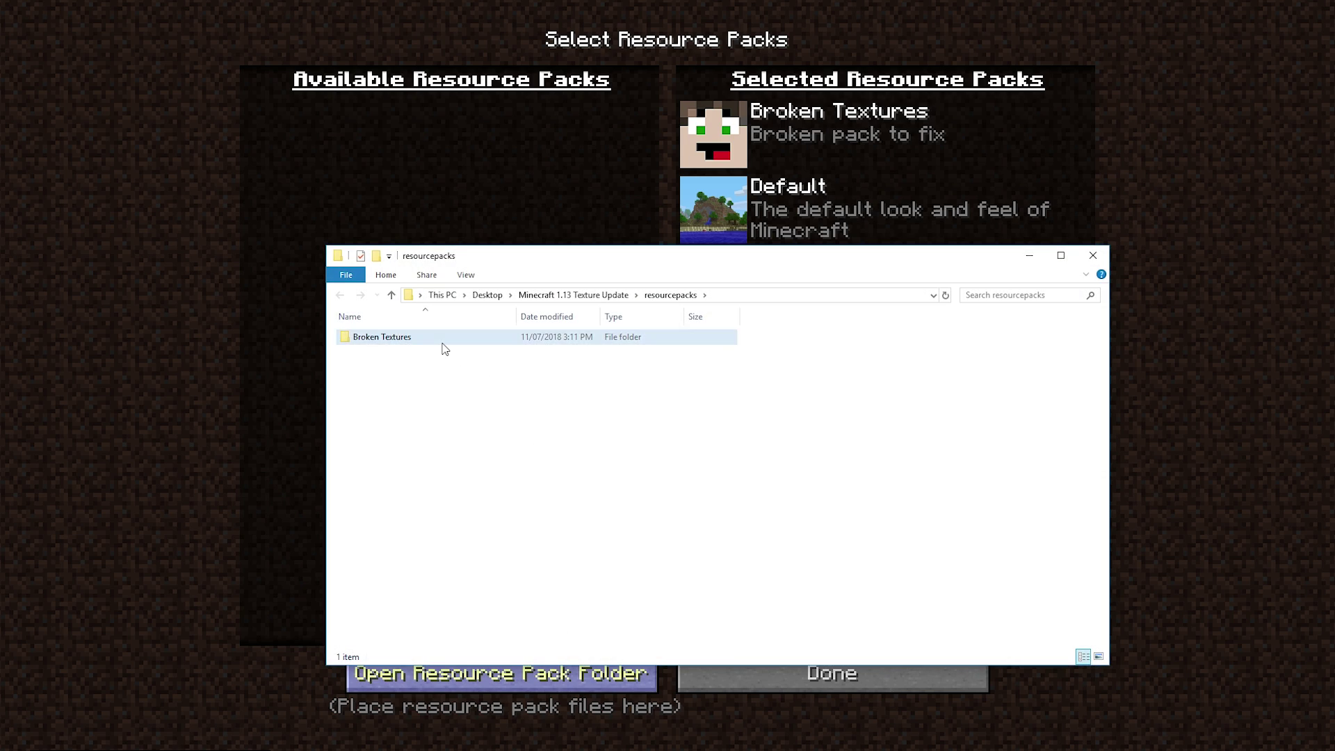
{"action": "double_click", "coordinate": [442, 340]}
{"action": "double_click", "coordinate": [450, 339]}
{"action": "double_click", "coordinate": [451, 342]}
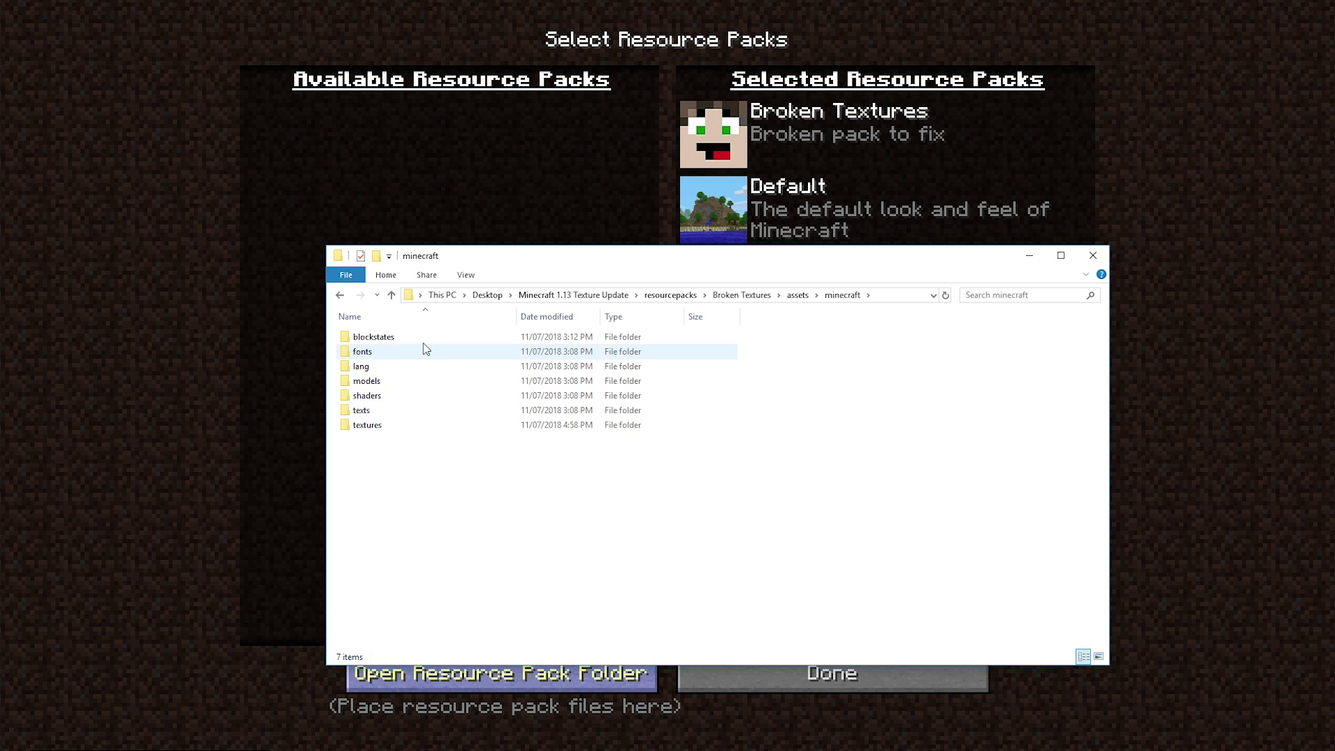
{"action": "left_click", "coordinate": [409, 425]}
{"action": "double_click", "coordinate": [409, 425]}
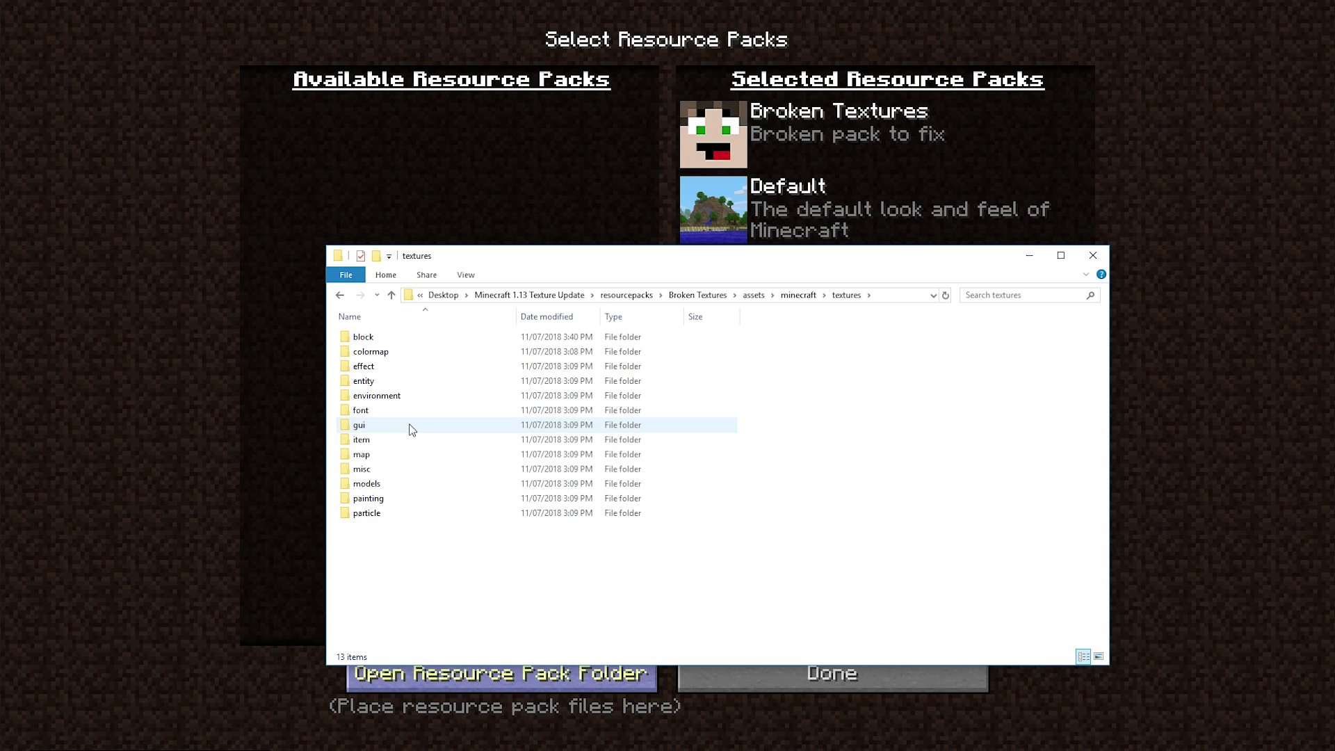
{"action": "double_click", "coordinate": [440, 339]}
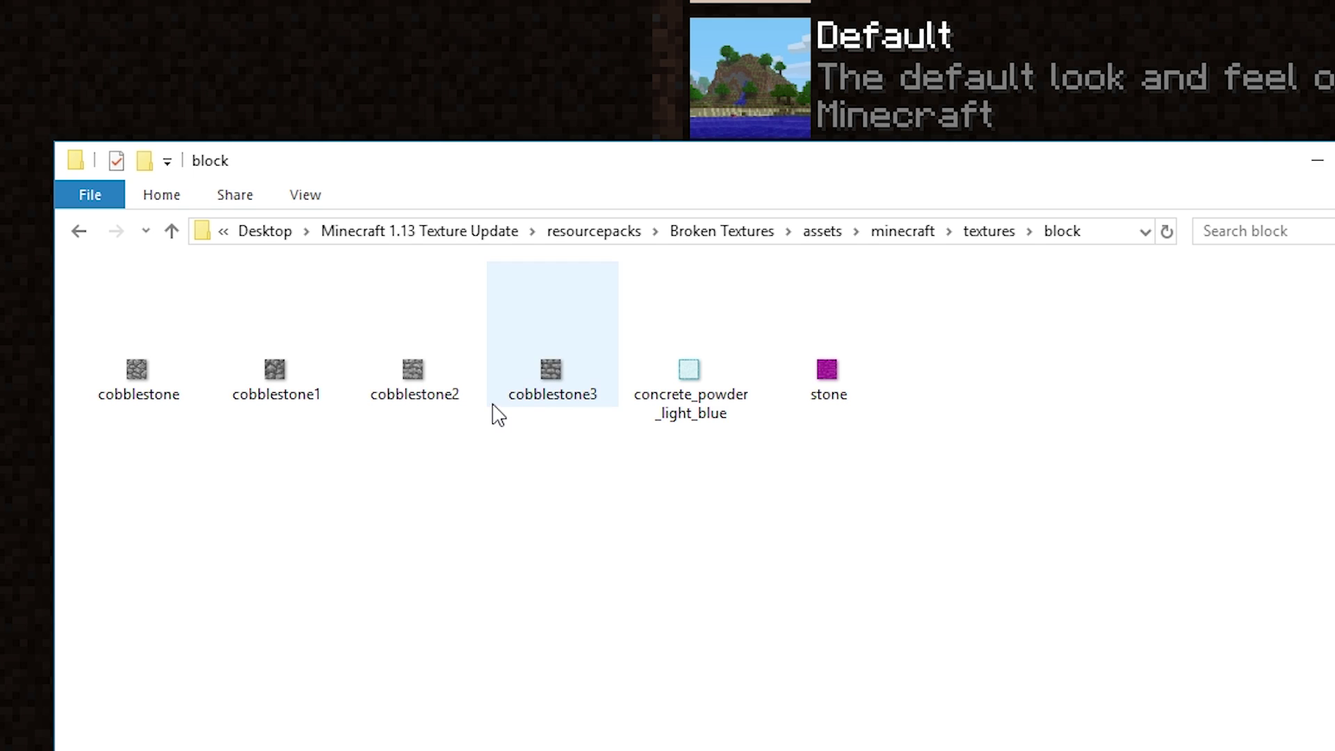
{"action": "left_click", "coordinate": [80, 231]}
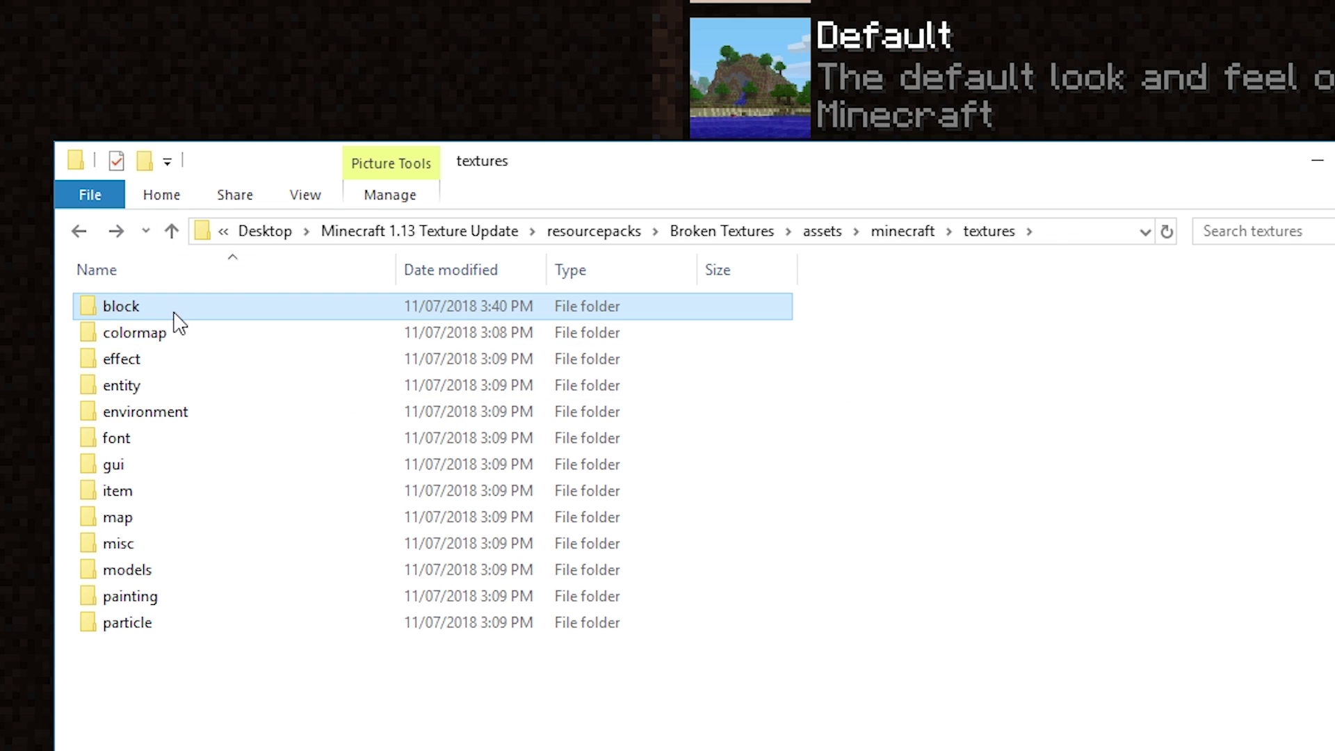
{"action": "double_click", "coordinate": [257, 310]}
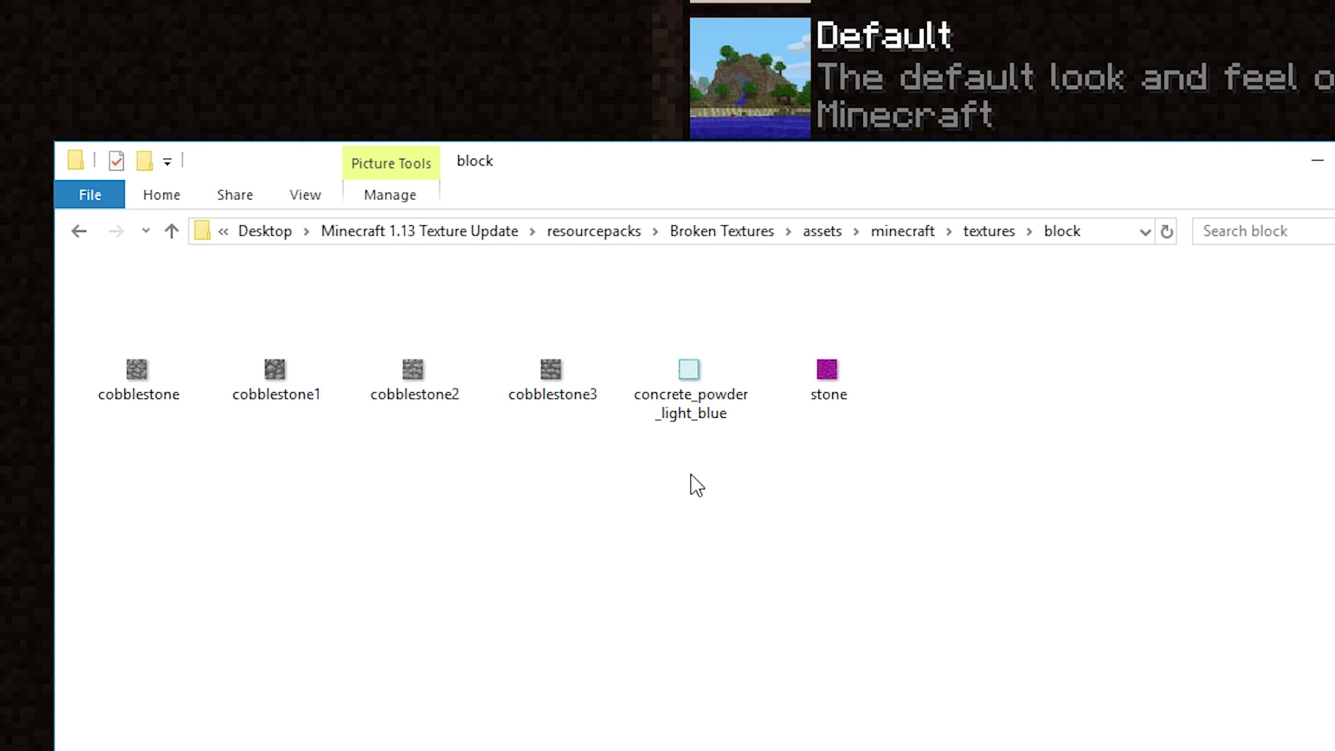
Step: Rename the concrete_powder_light_blue texture file as light_blue_concrete_powder
{"action": "left_click", "coordinate": [700, 419]}
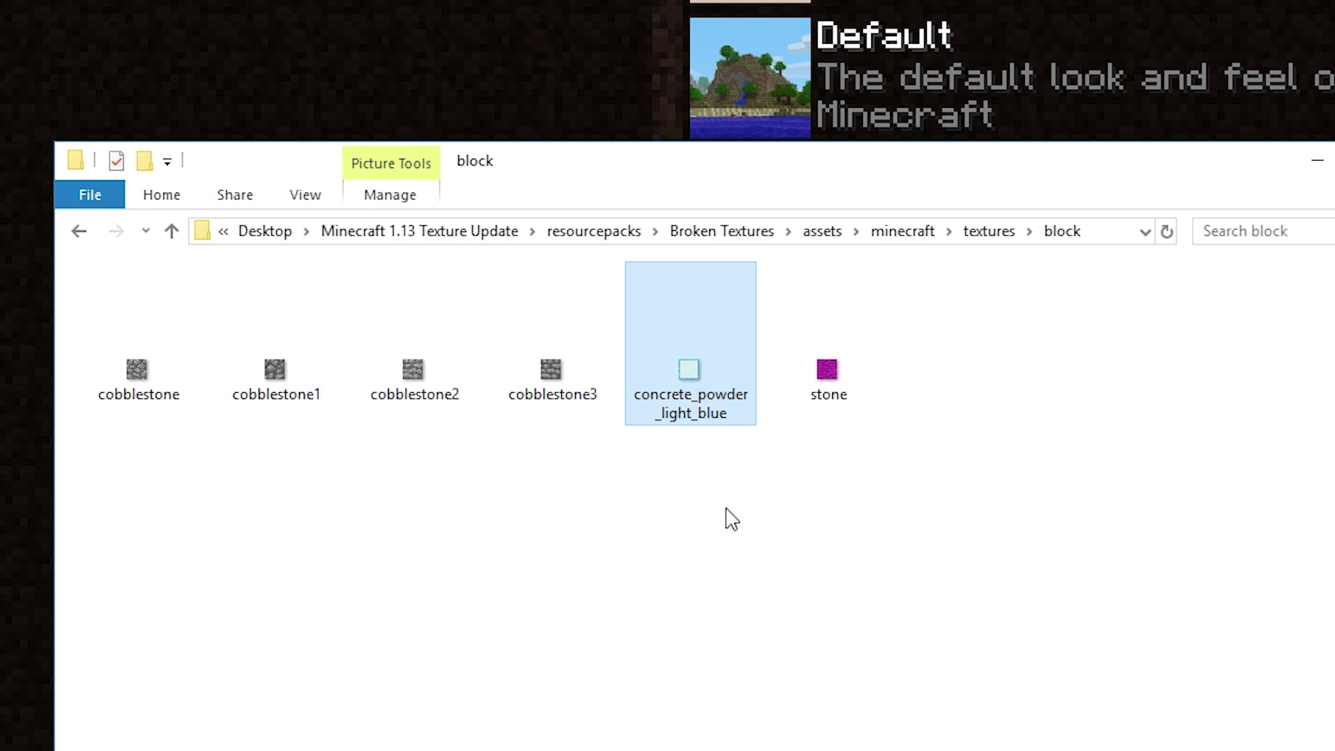
{"action": "key", "text": "F2"}
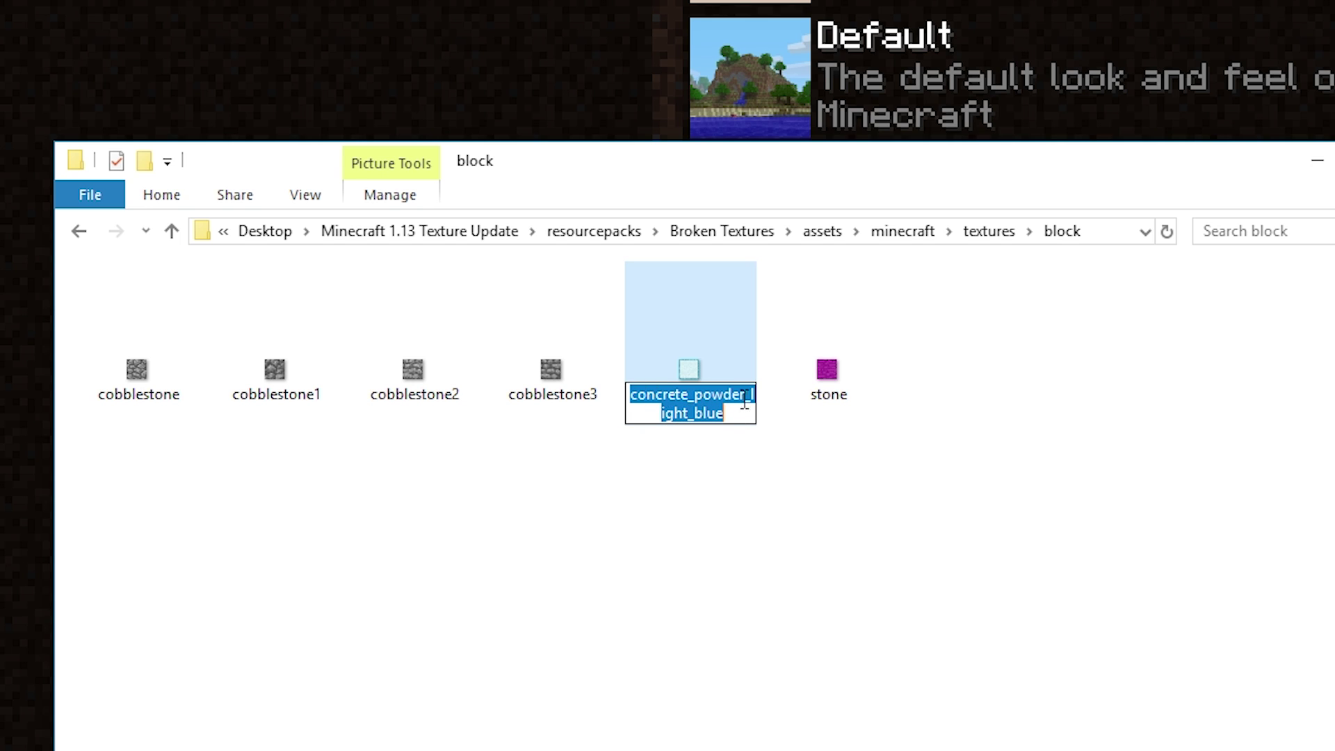
{"action": "left_click_drag", "start_coordinate": [750, 395], "coordinate": [492, 391]}
{"action": "key", "text": "ctrl+c"}
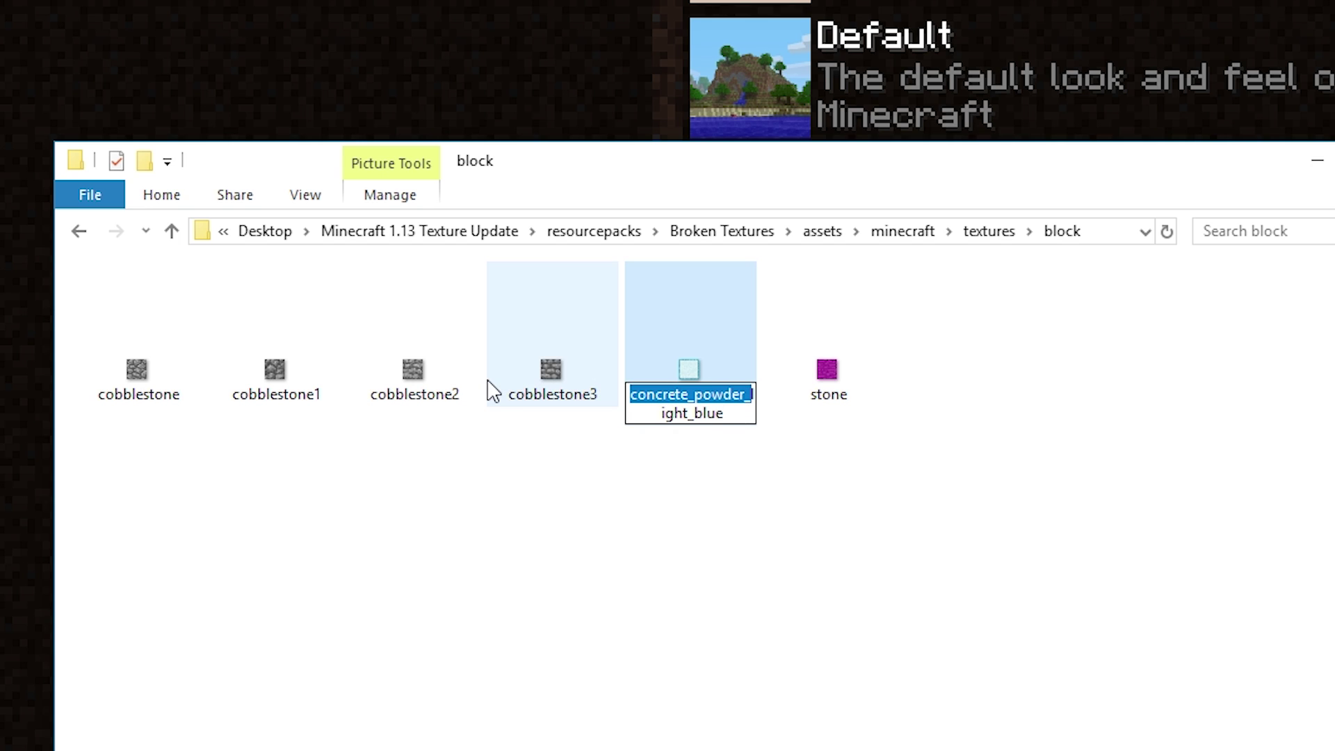
{"action": "key", "text": "BackSpace"}
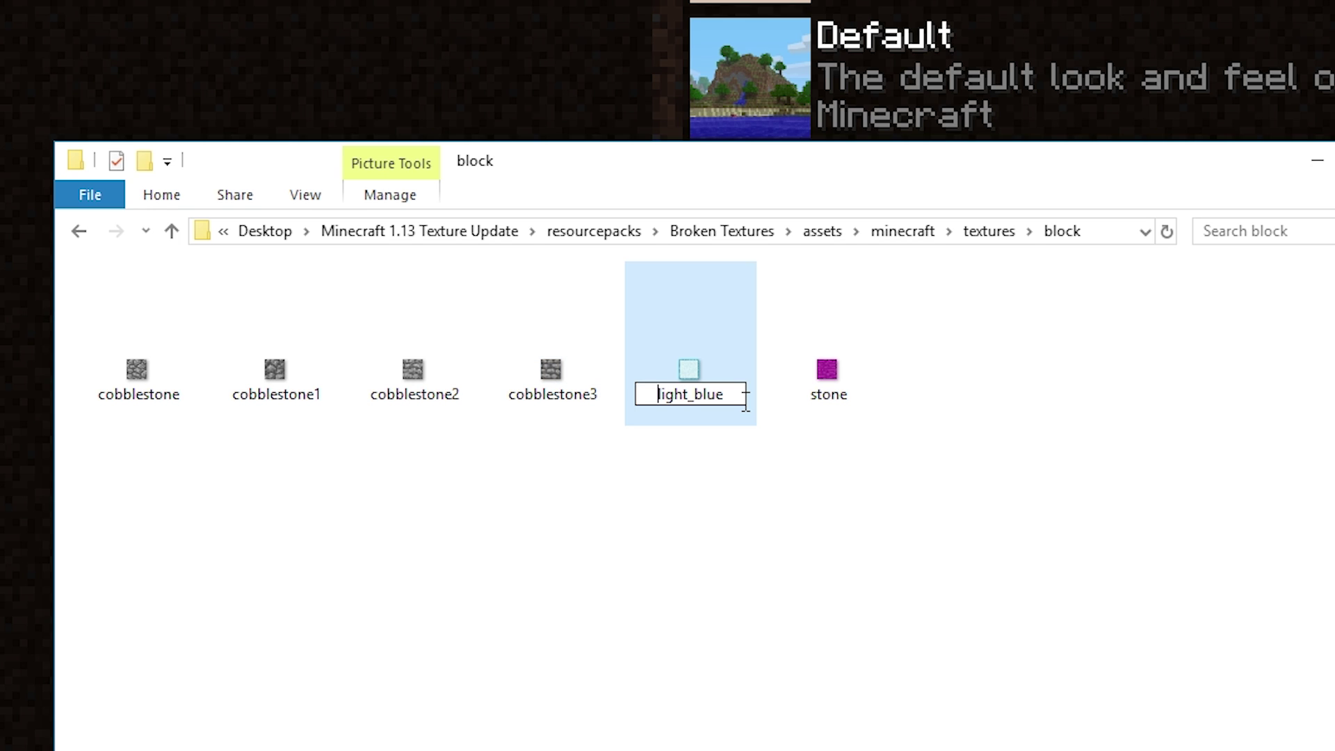
{"action": "key", "text": "Return"}
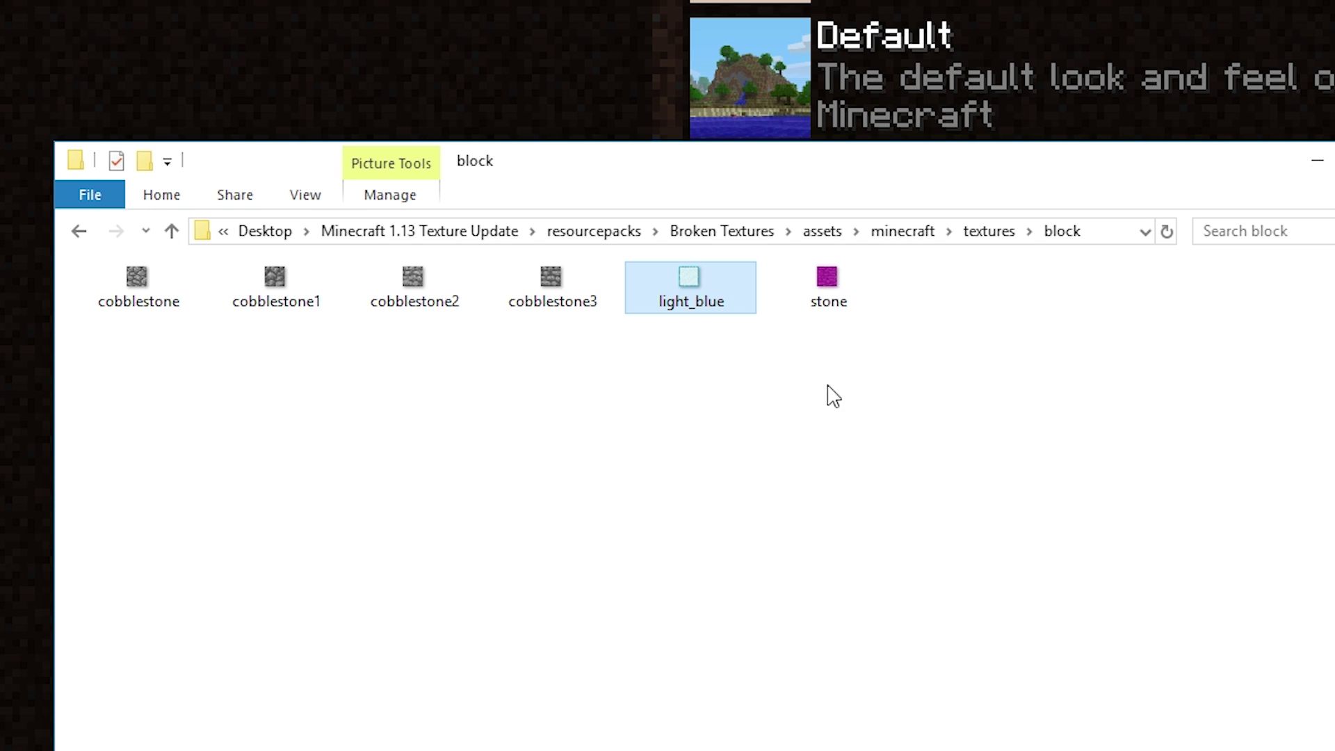
{"action": "left_click", "coordinate": [720, 314]}
{"action": "left_click", "coordinate": [742, 301]}
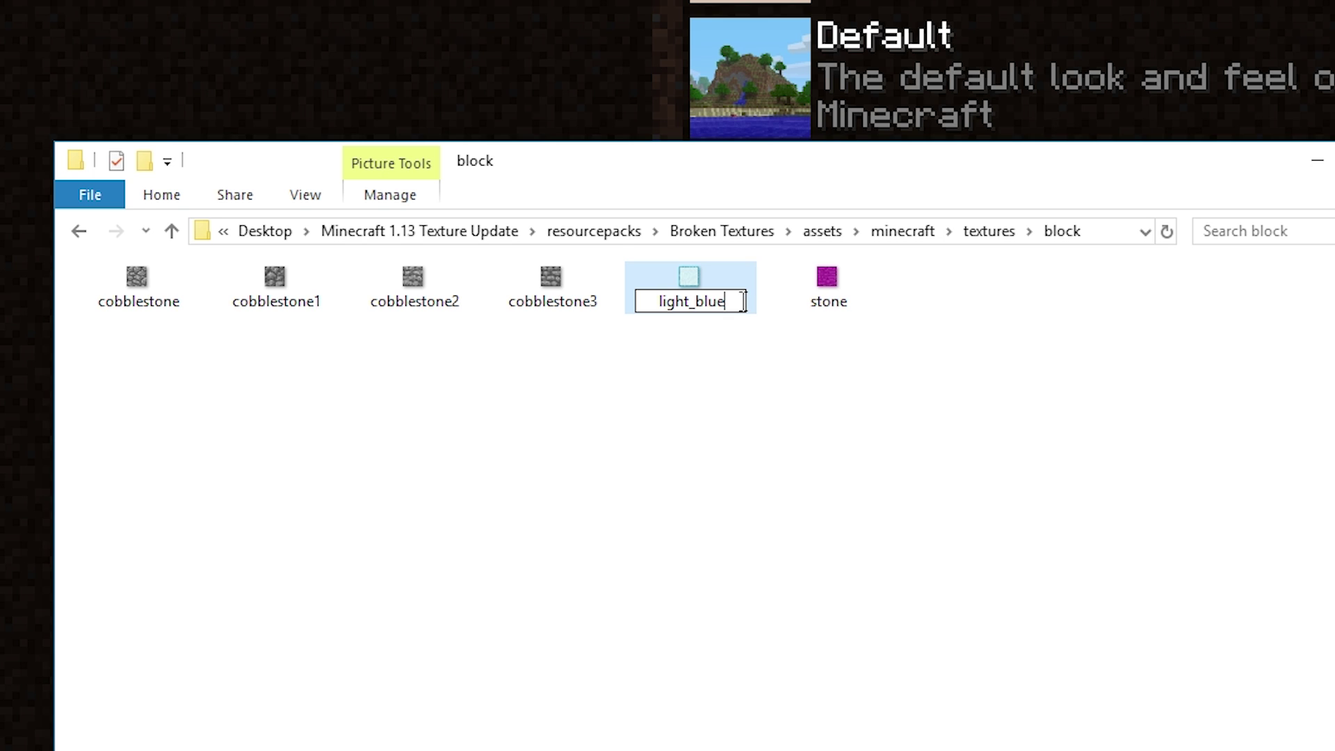
{"action": "type", "text": "_"}
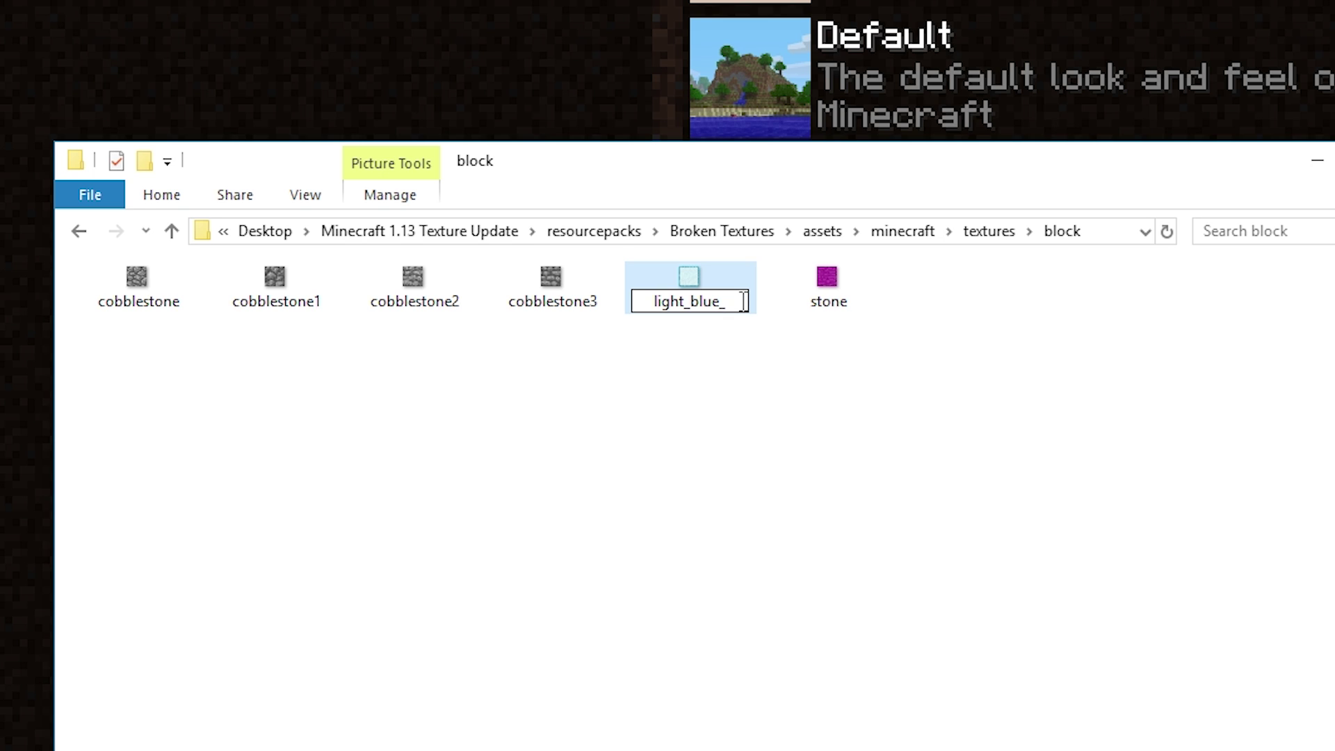
{"action": "key", "text": "ctrl+v"}
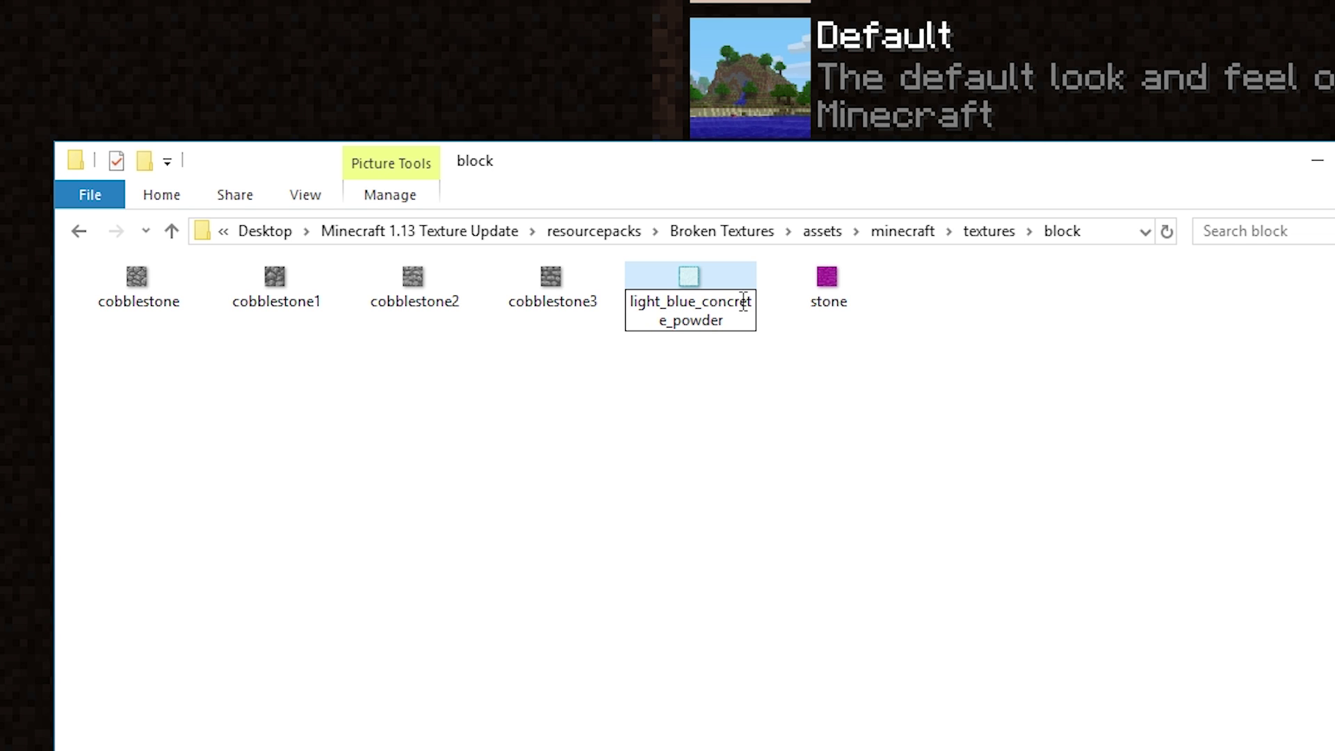
{"action": "key", "text": "Return"}
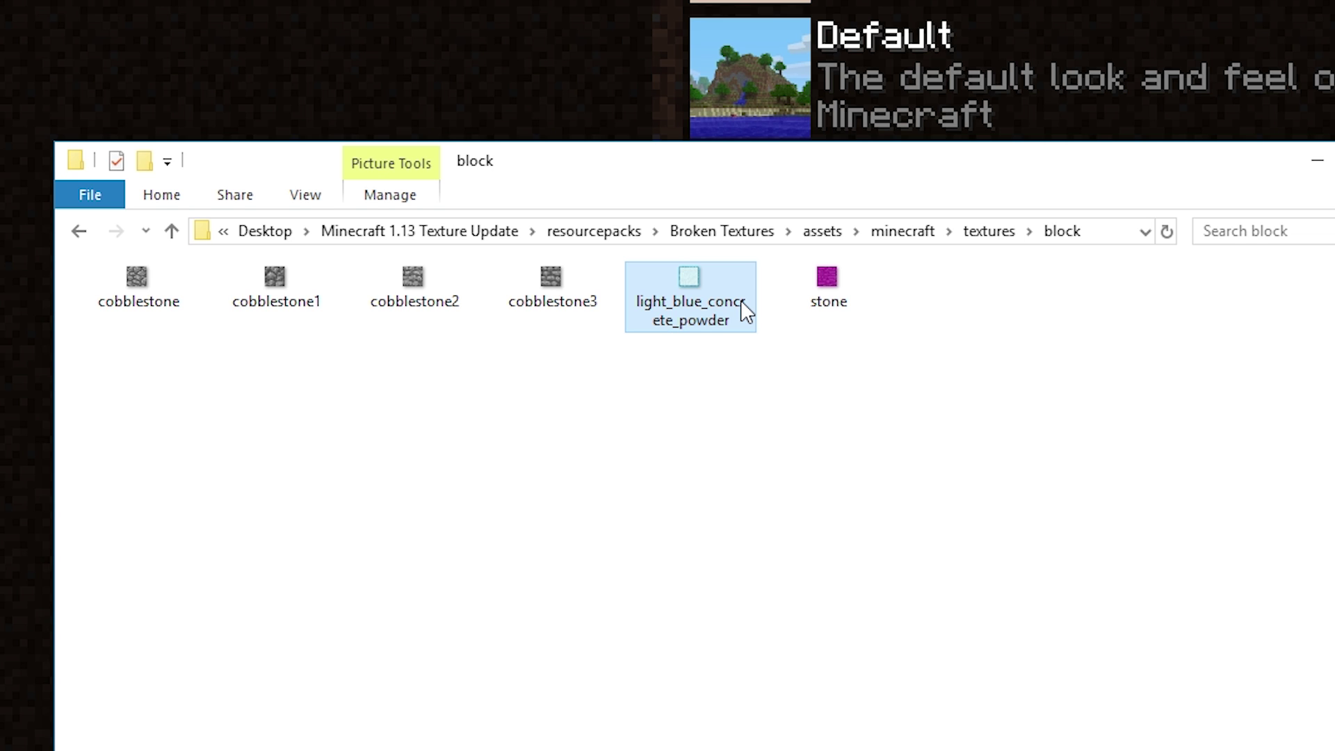
Step: Switch back to Minecraft, return to the world and reload the resource packs
{"action": "key", "text": "alt+Tab"}
{"action": "left_click", "coordinate": [987, 673]}
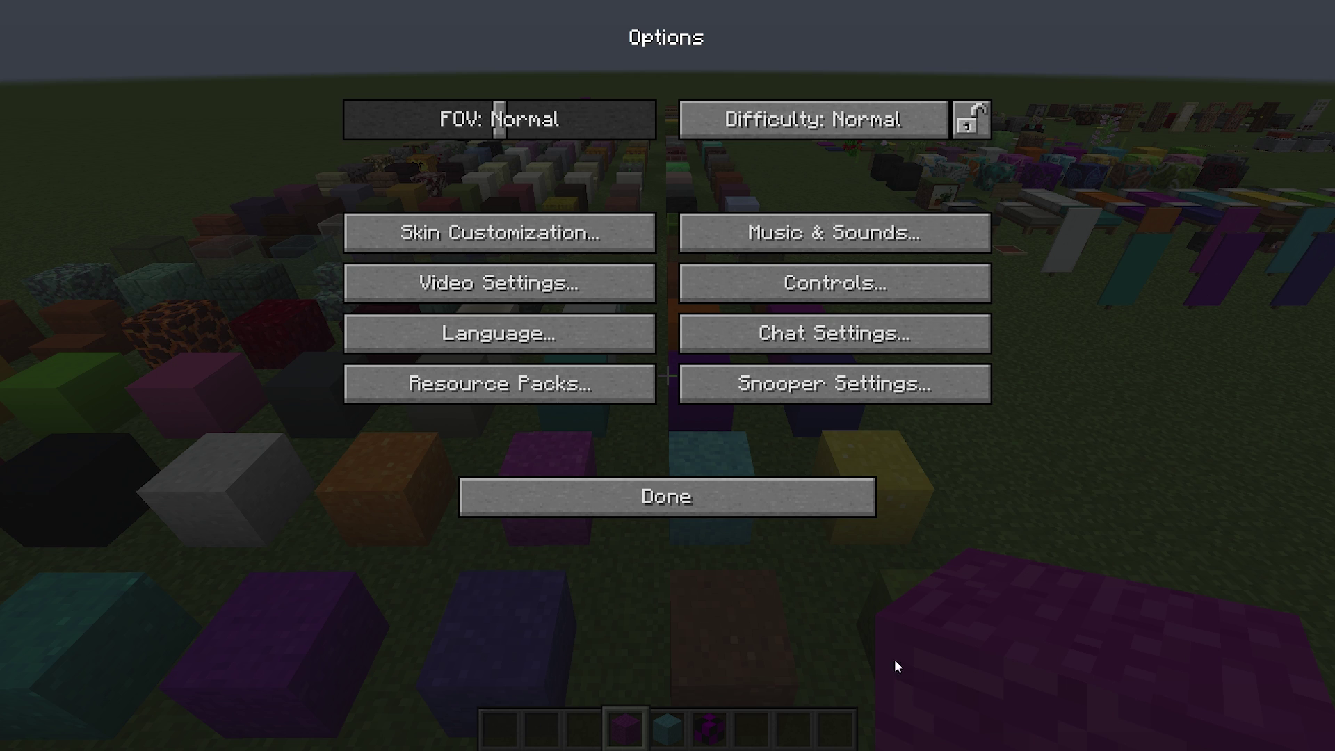
{"action": "left_click", "coordinate": [761, 490]}
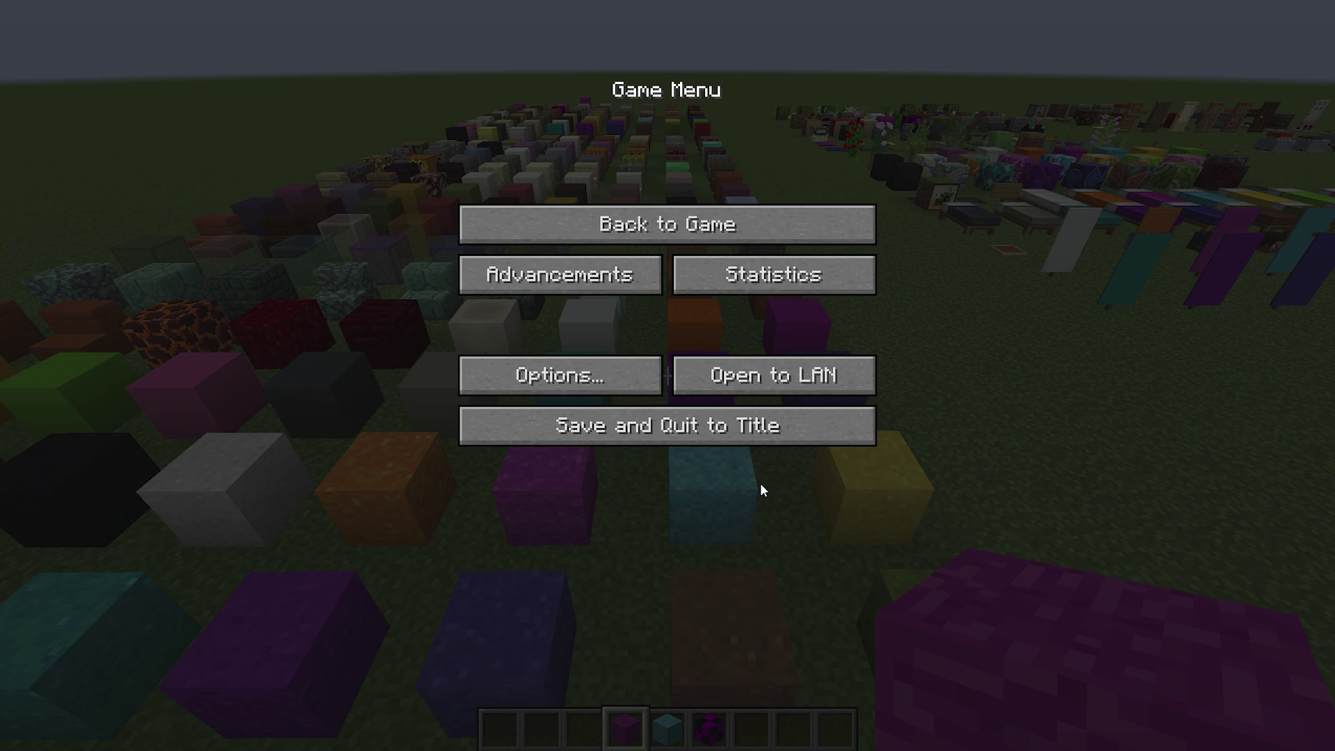
{"action": "key", "text": "Escape"}
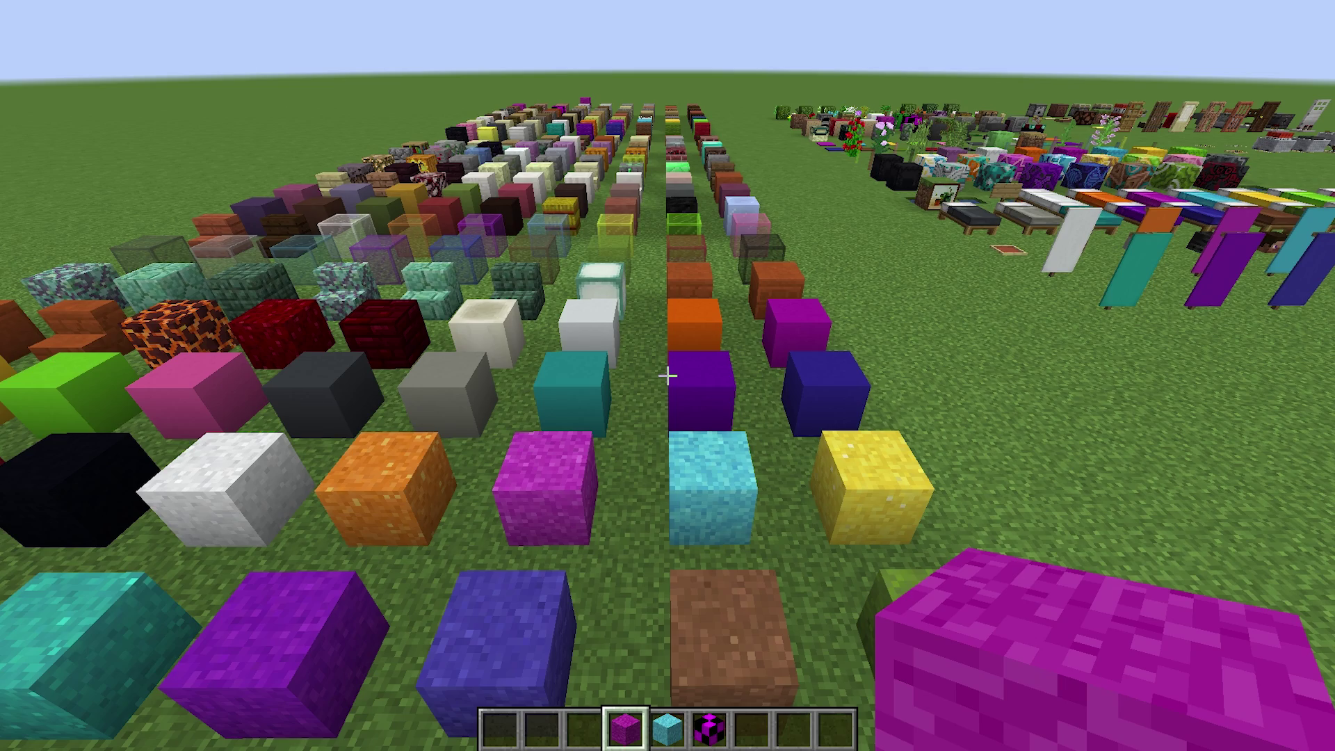
{"action": "key", "text": "F3+t"}
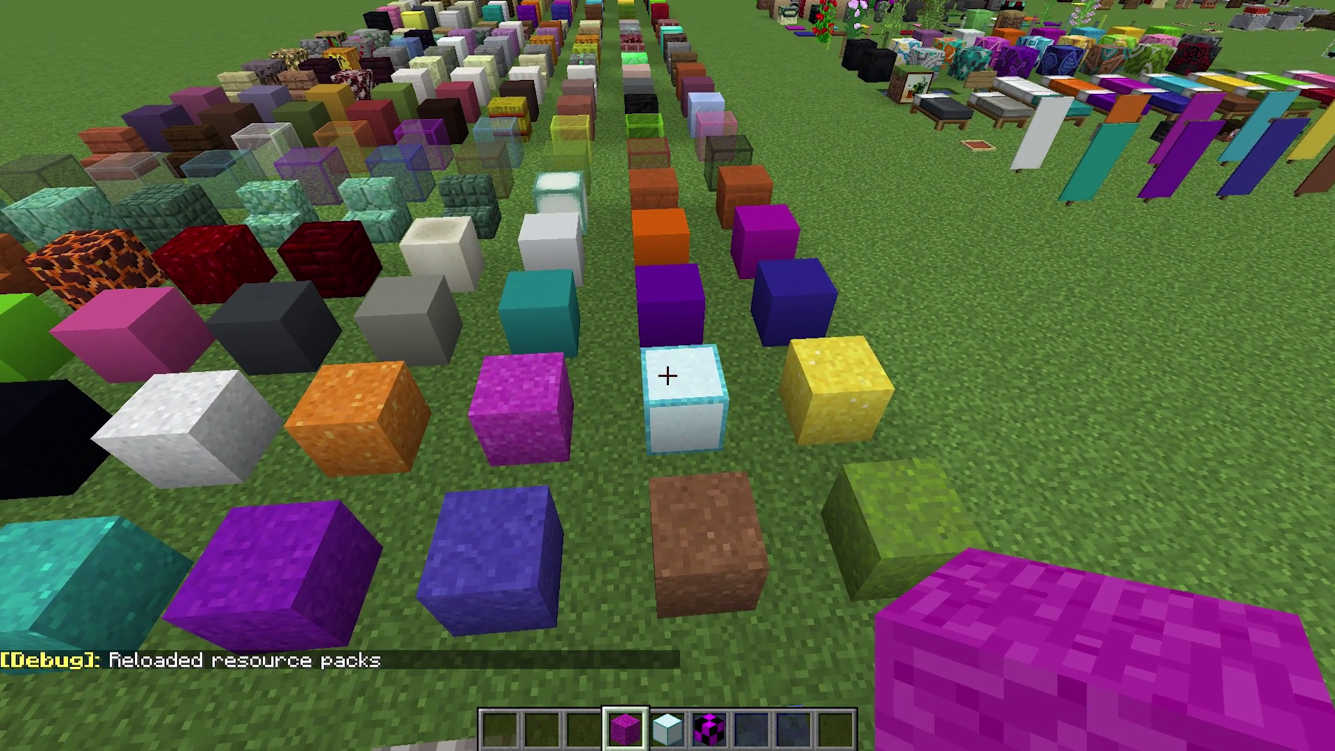
Step: Back away from the light blue concrete powder block in the display and inspect its reloaded texture
{"action": "key", "text": "s"}
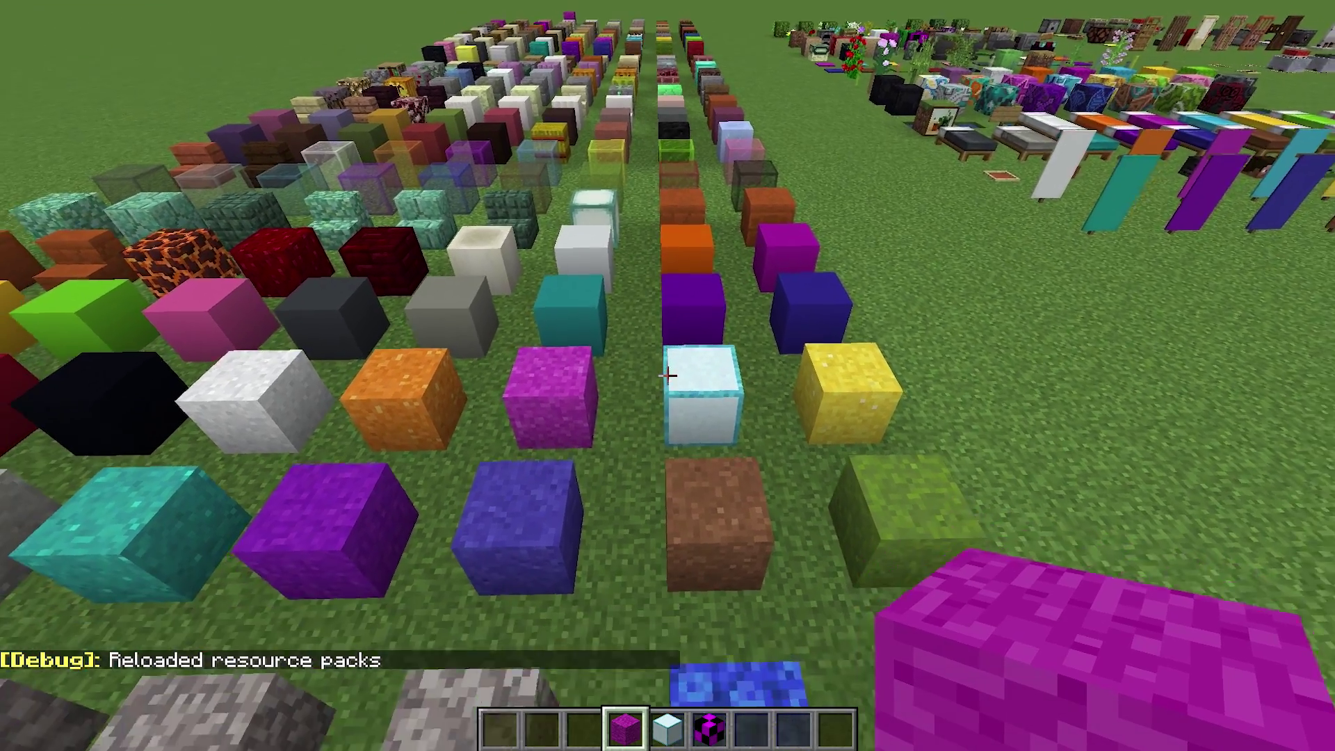
{"action": "key", "text": "s"}
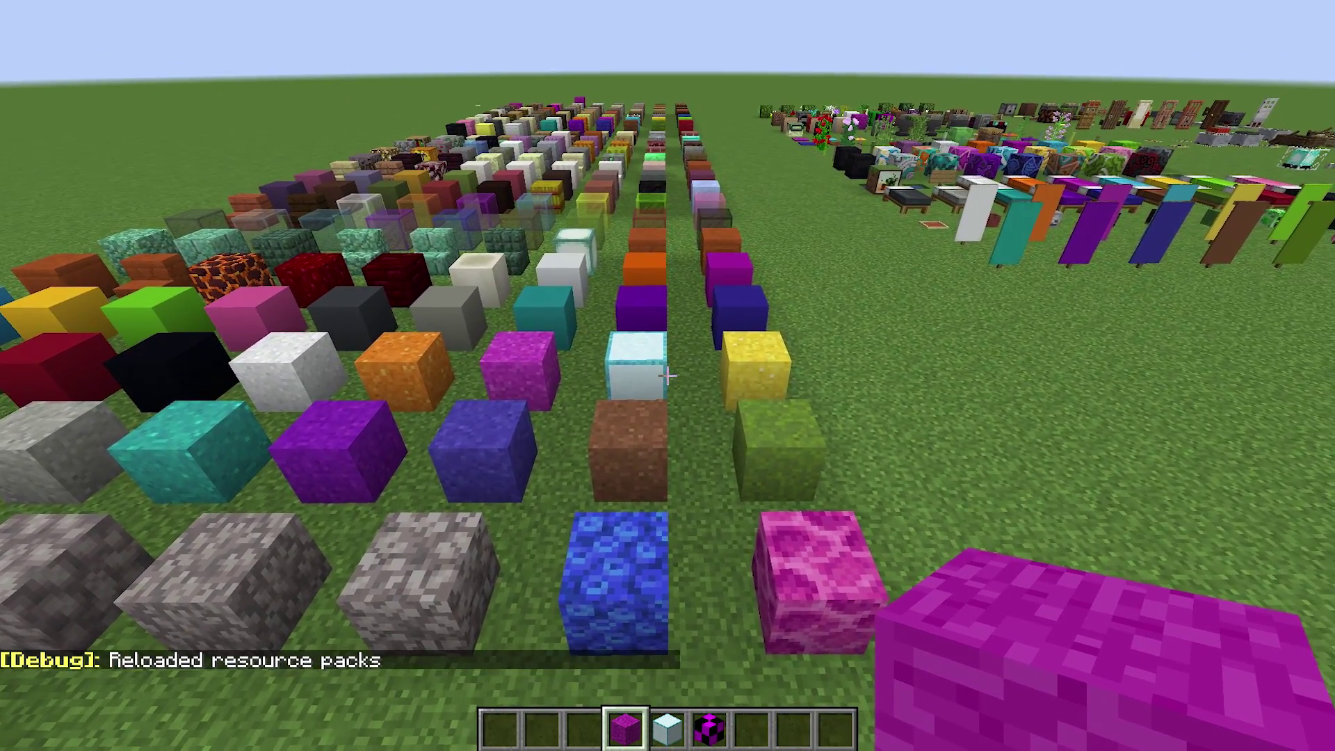
{"action": "key", "text": "s"}
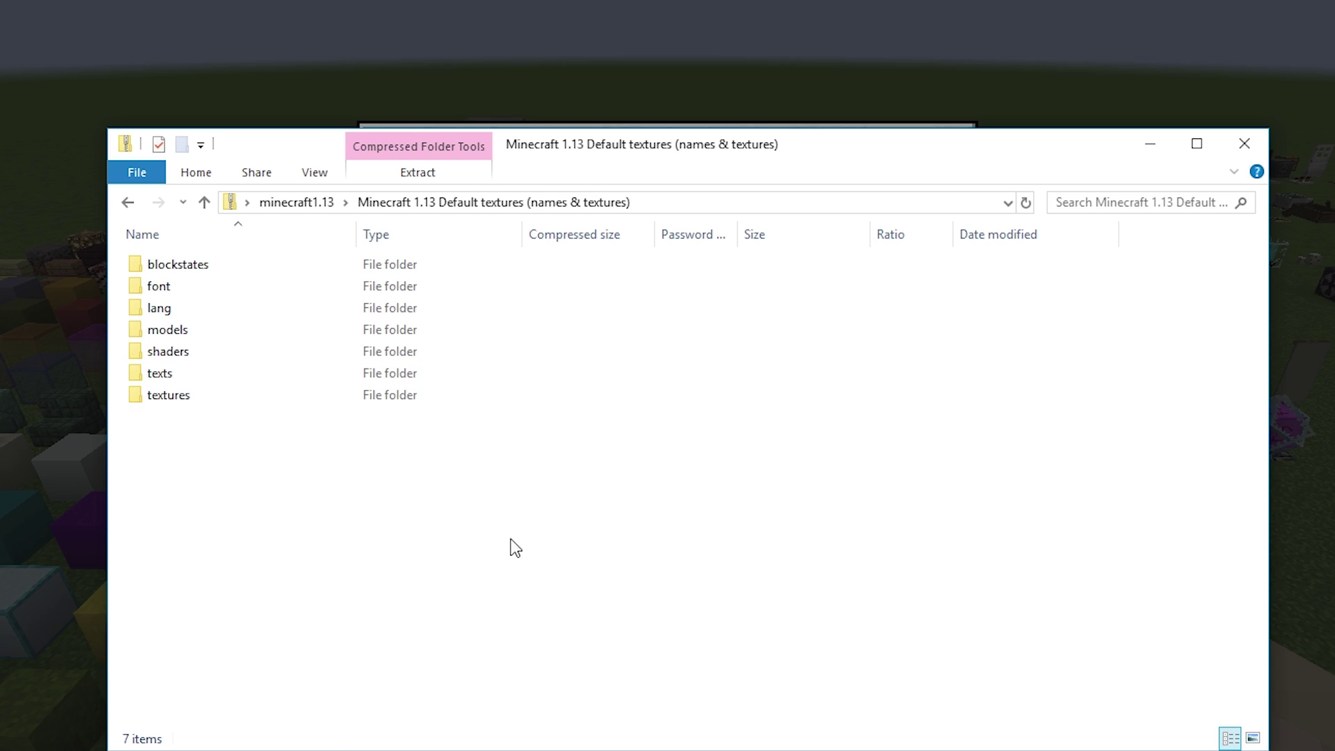
Step: Browse the texture file names in the textures/block folder of the Minecraft 1.13 default textures archive
{"action": "double_click", "coordinate": [285, 394]}
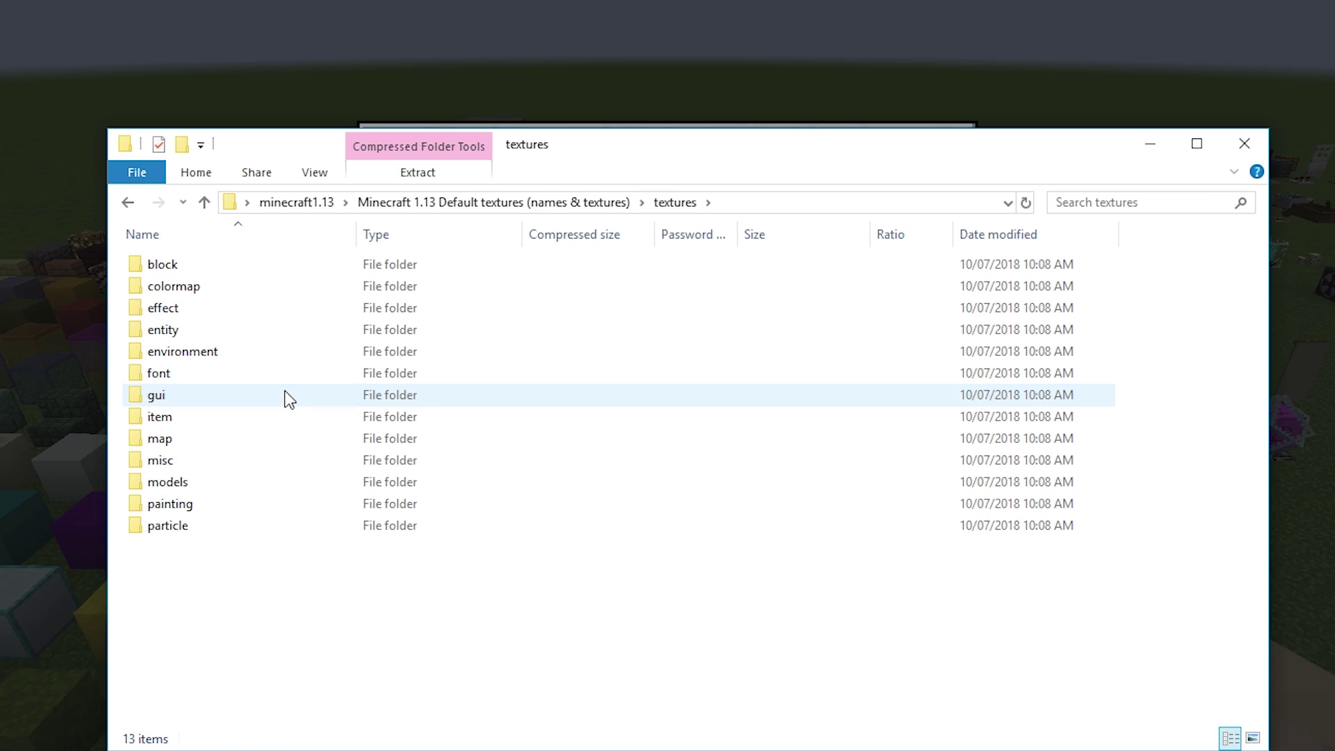
{"action": "double_click", "coordinate": [278, 257]}
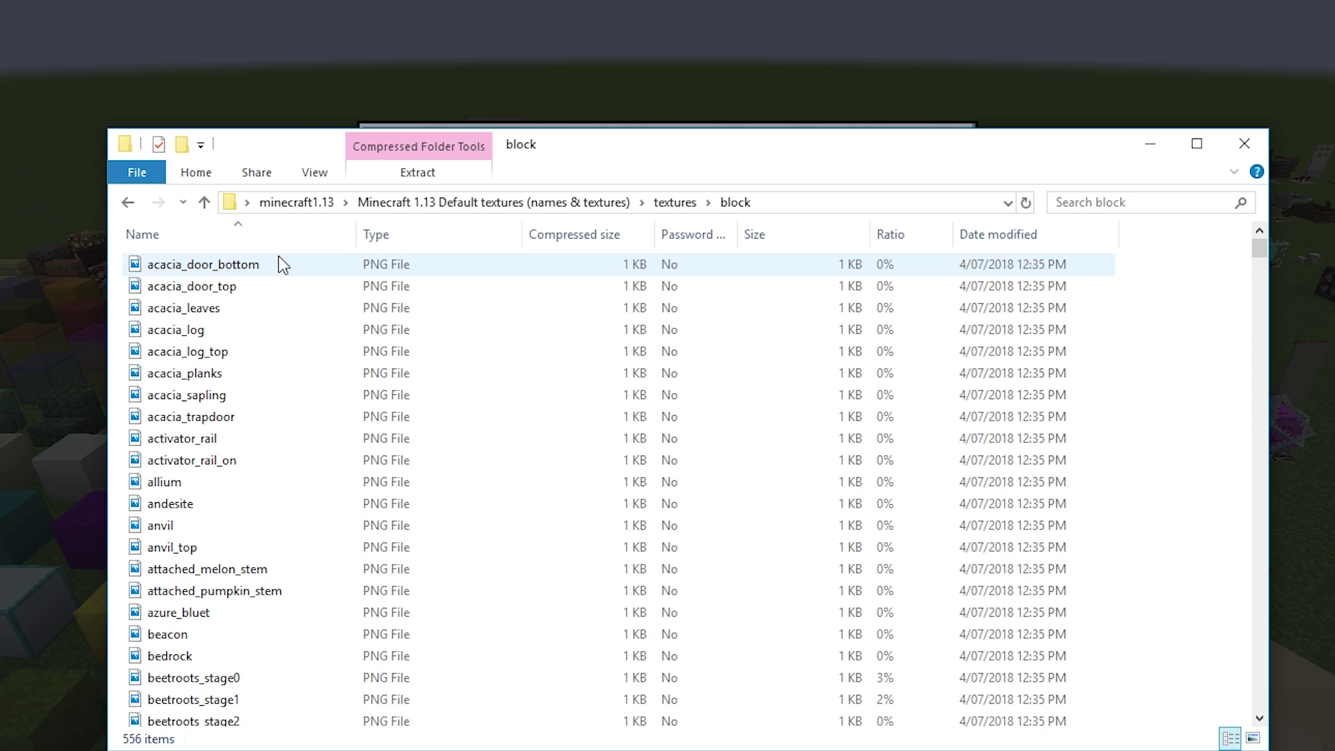
{"action": "scroll", "coordinate": [291, 308], "scroll_direction": "down", "scroll_amount": 15}
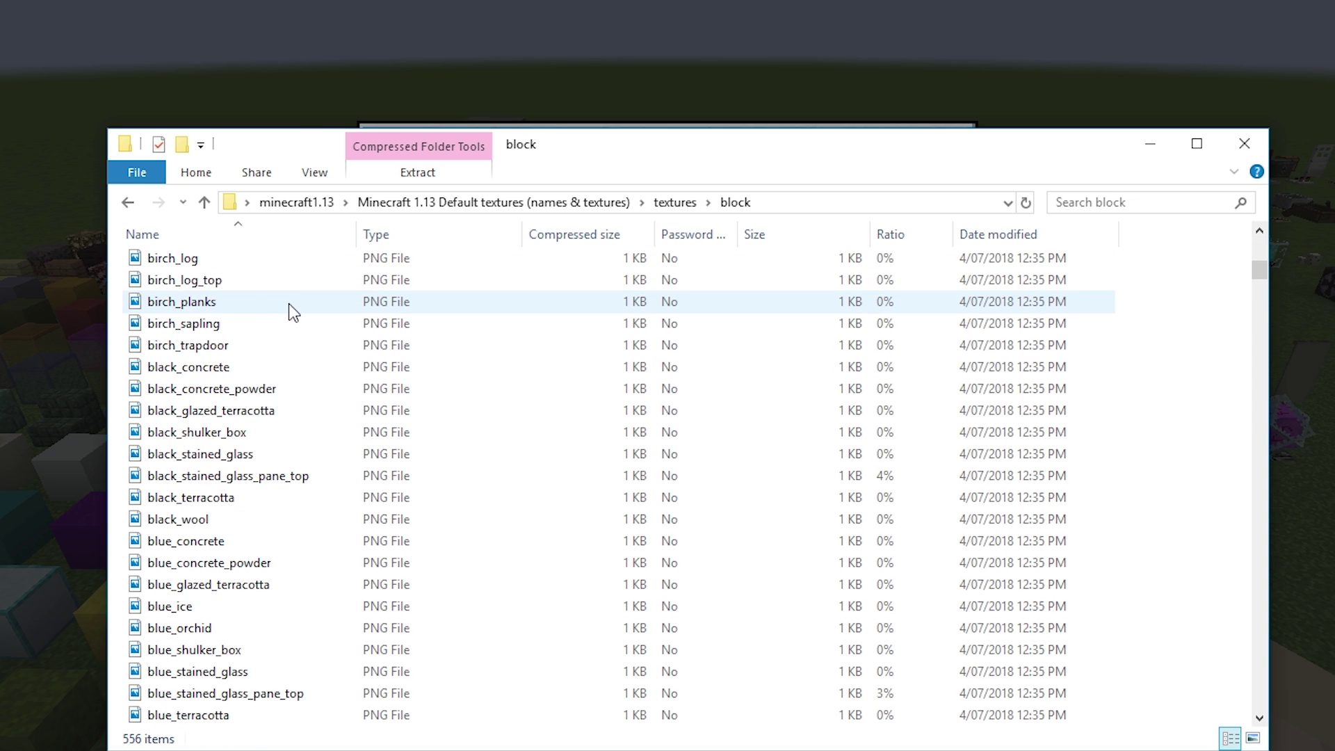
{"action": "scroll", "coordinate": [289, 303], "scroll_direction": "down", "scroll_amount": 15}
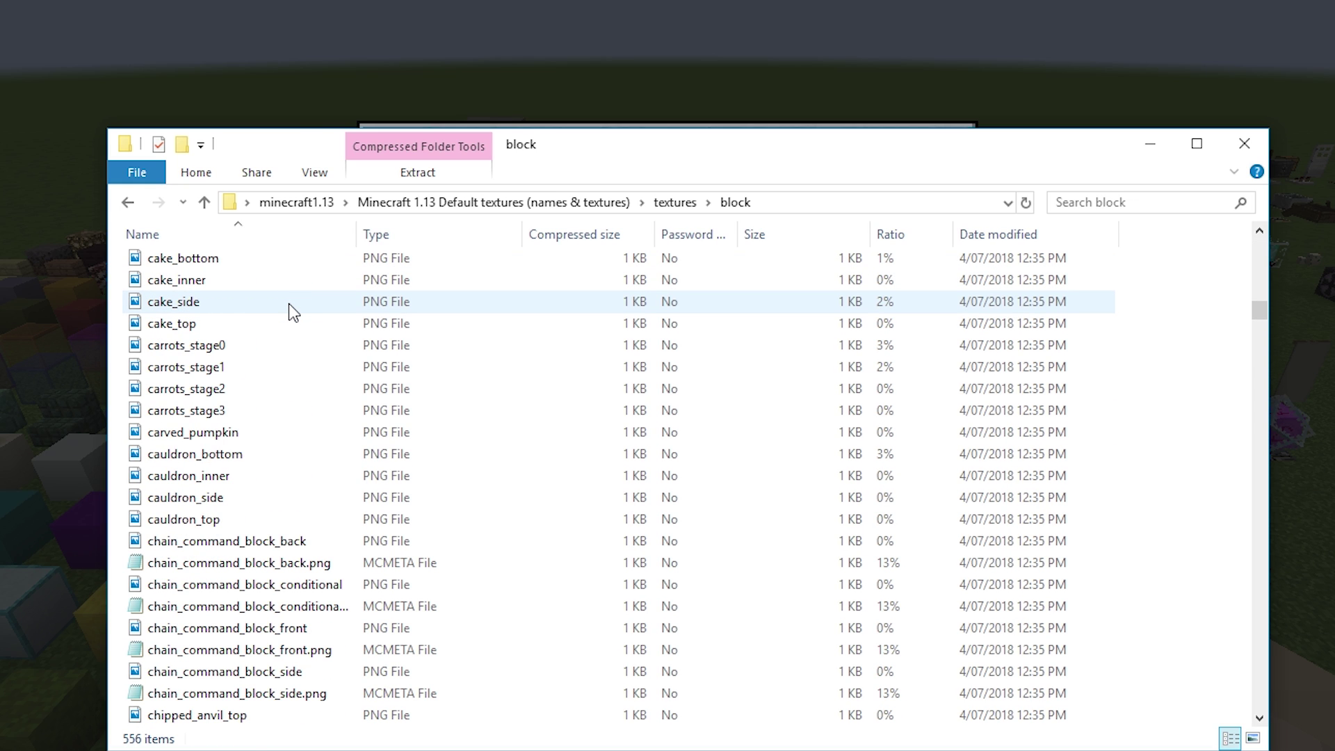
{"action": "scroll", "coordinate": [289, 304], "scroll_direction": "down", "scroll_amount": 13}
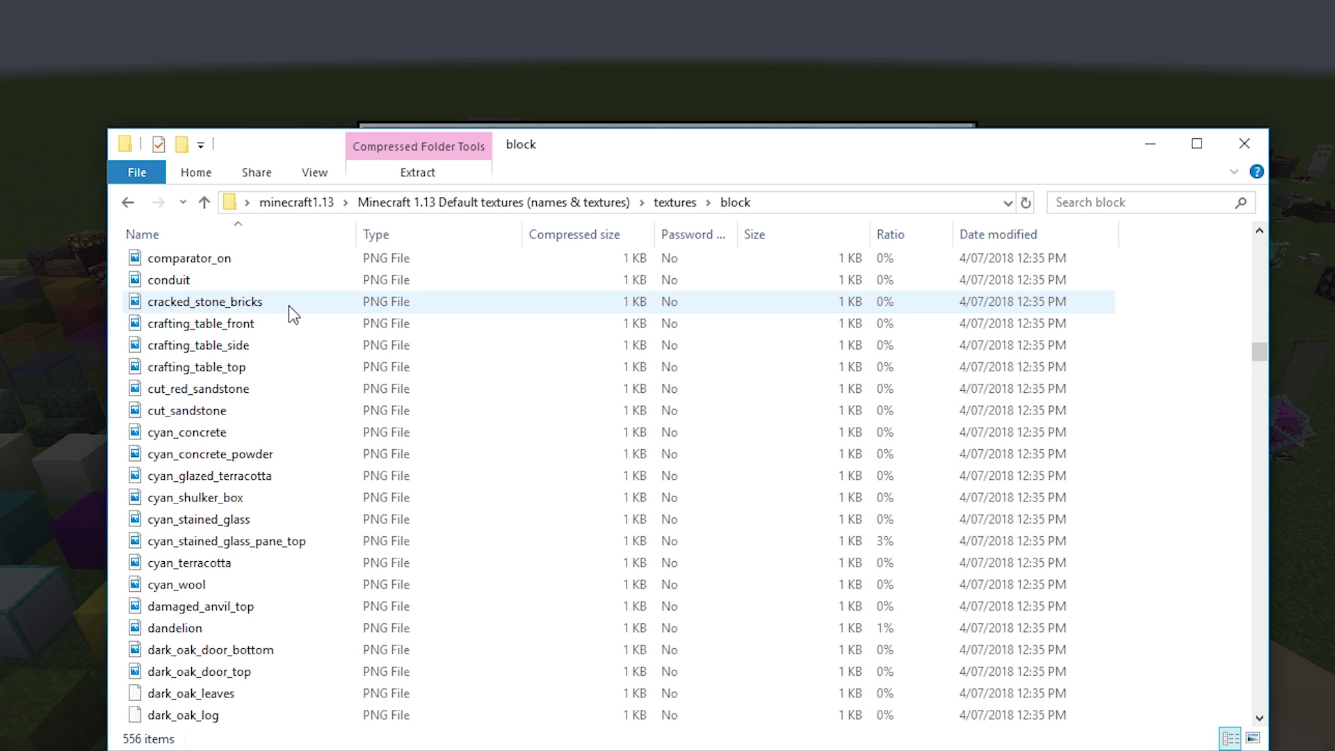
{"action": "scroll", "coordinate": [291, 306], "scroll_direction": "up", "scroll_amount": 20}
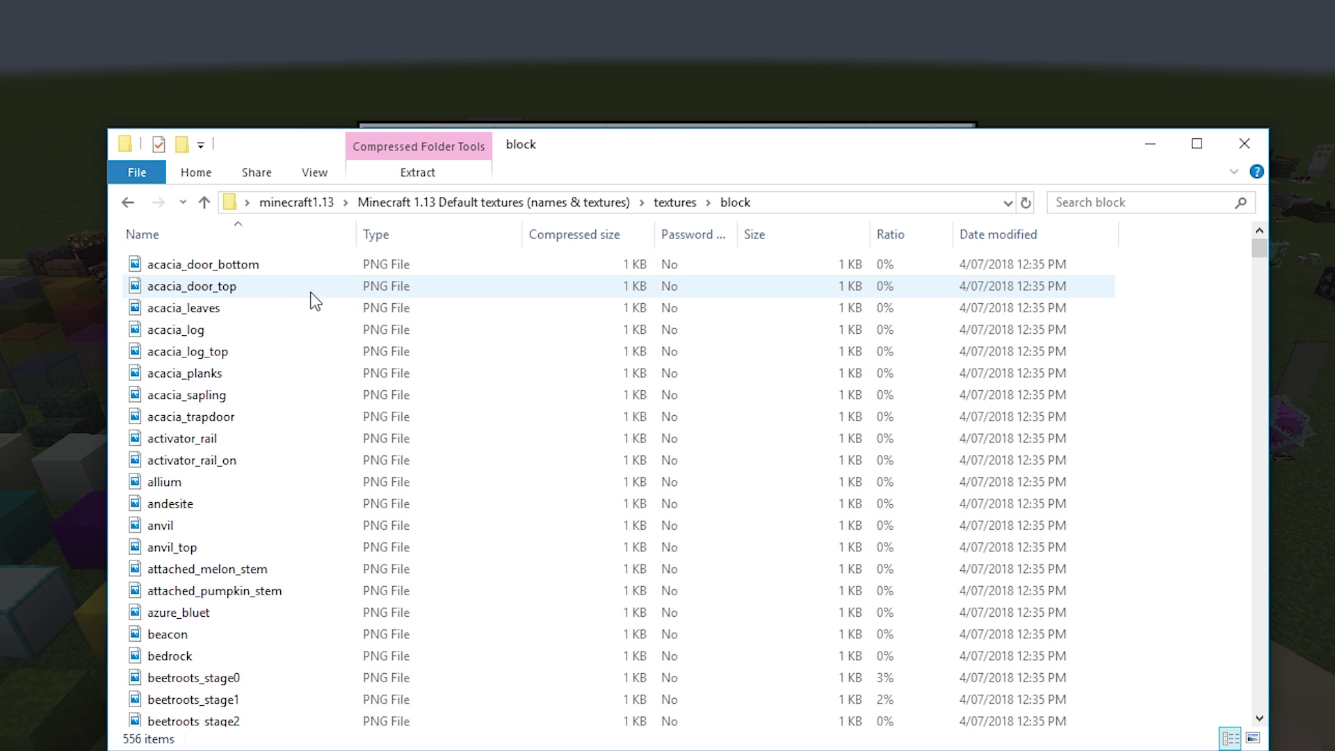
{"action": "scroll", "coordinate": [535, 299], "scroll_direction": "down", "scroll_amount": 1}
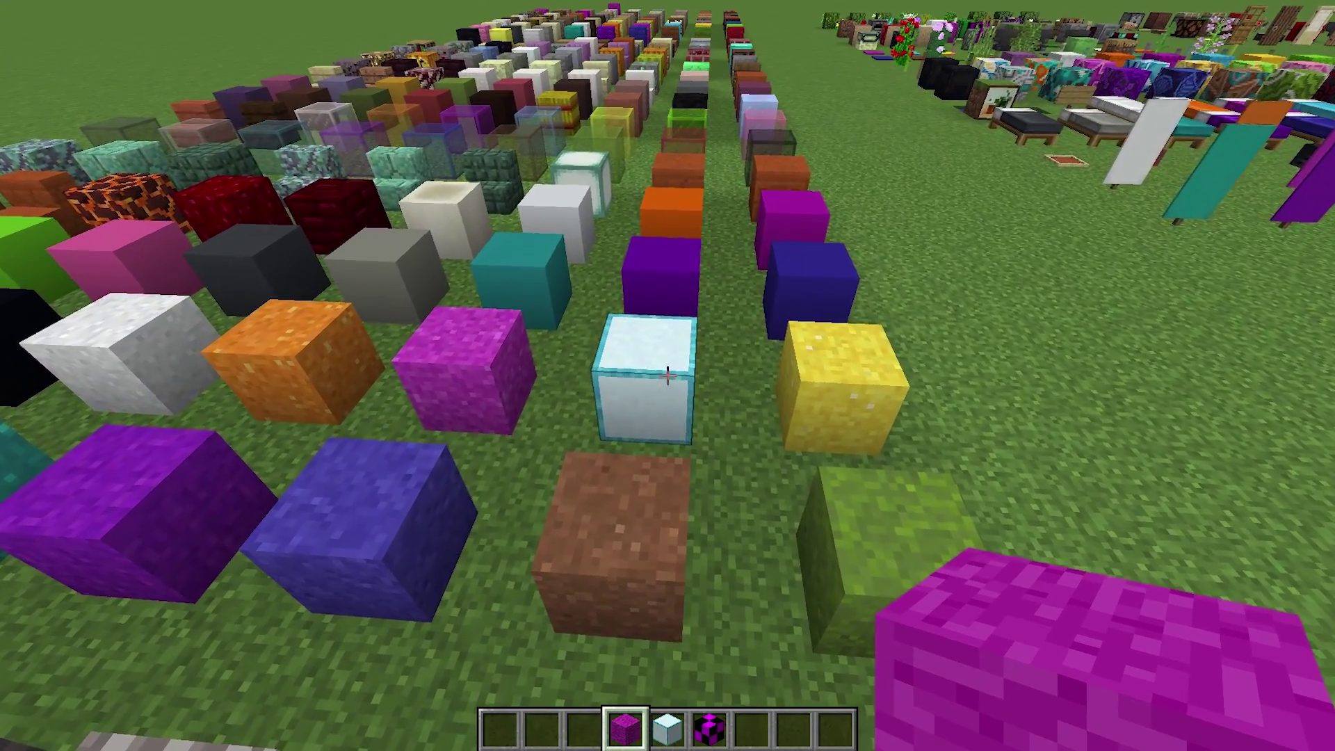
Step: Select the cobblestone block, fly to the open grass beyond the block display and break the lone stone block there
{"action": "key", "text": "5"}
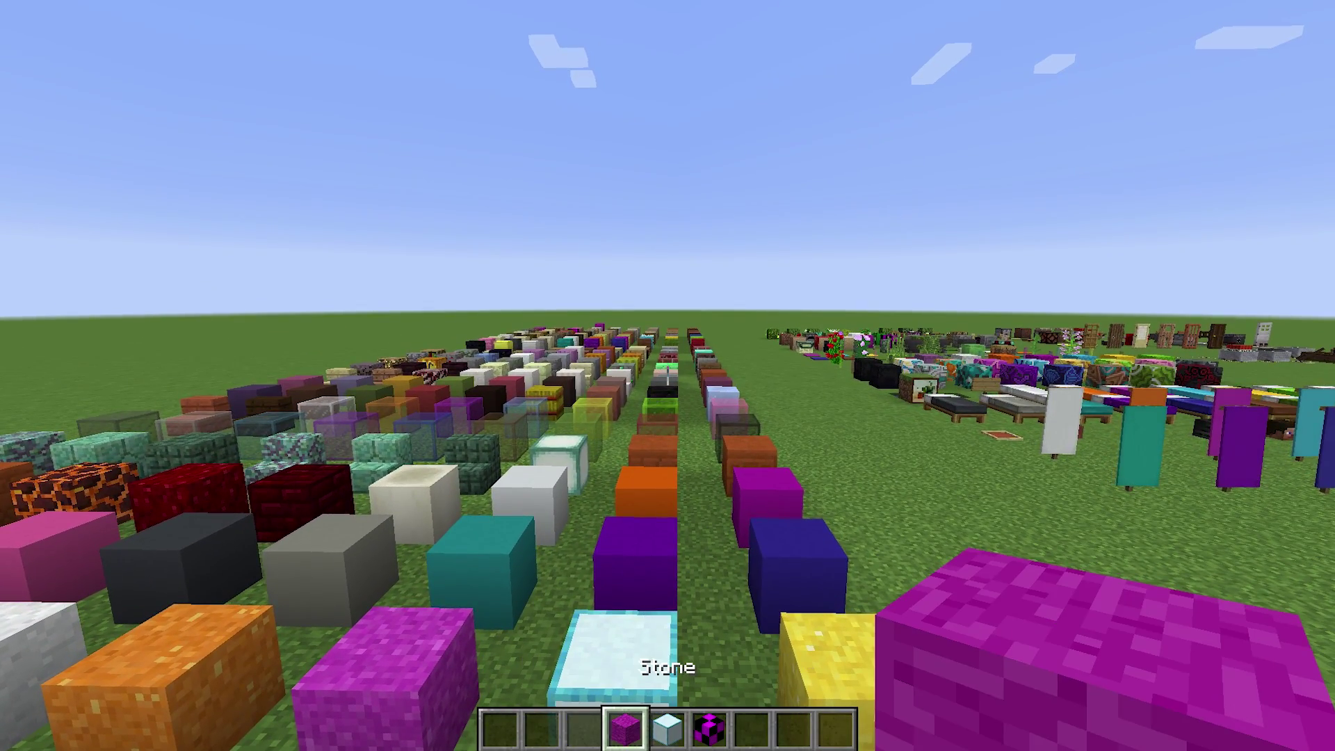
{"action": "key", "text": "6"}
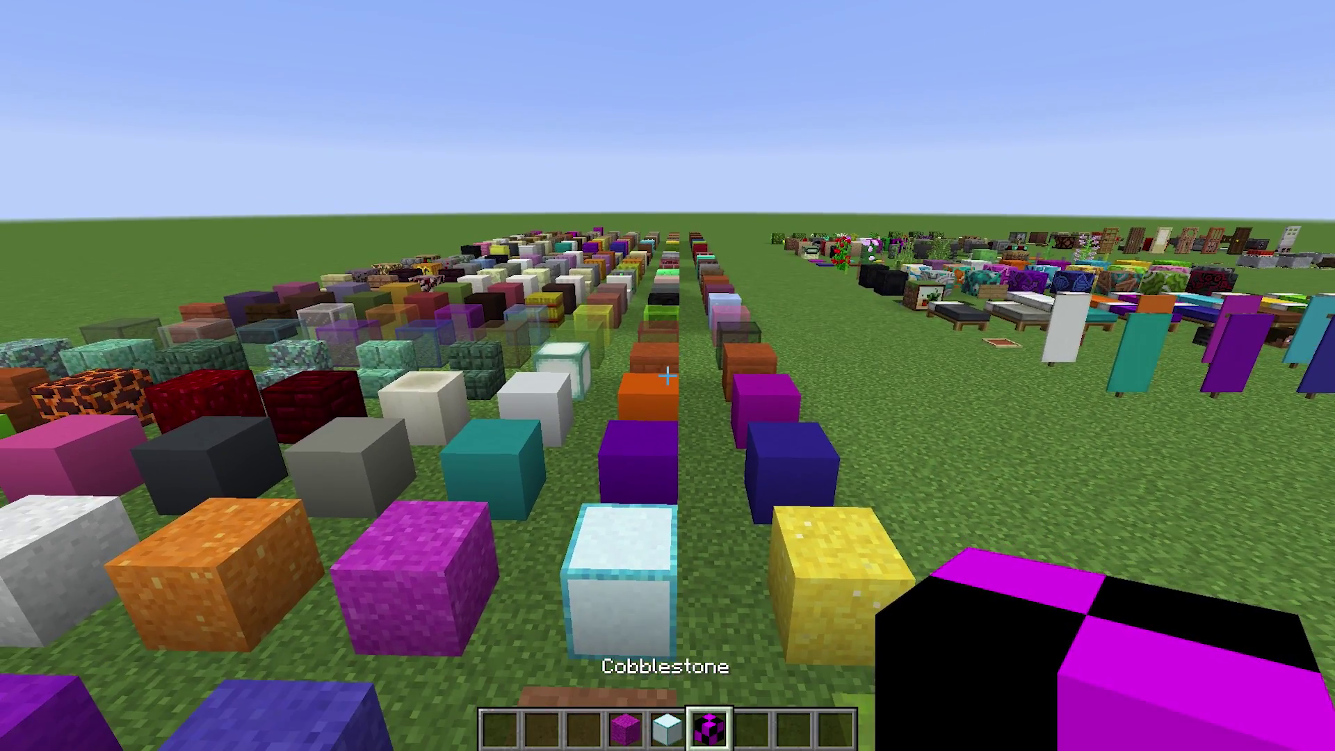
{"action": "key", "text": "w"}
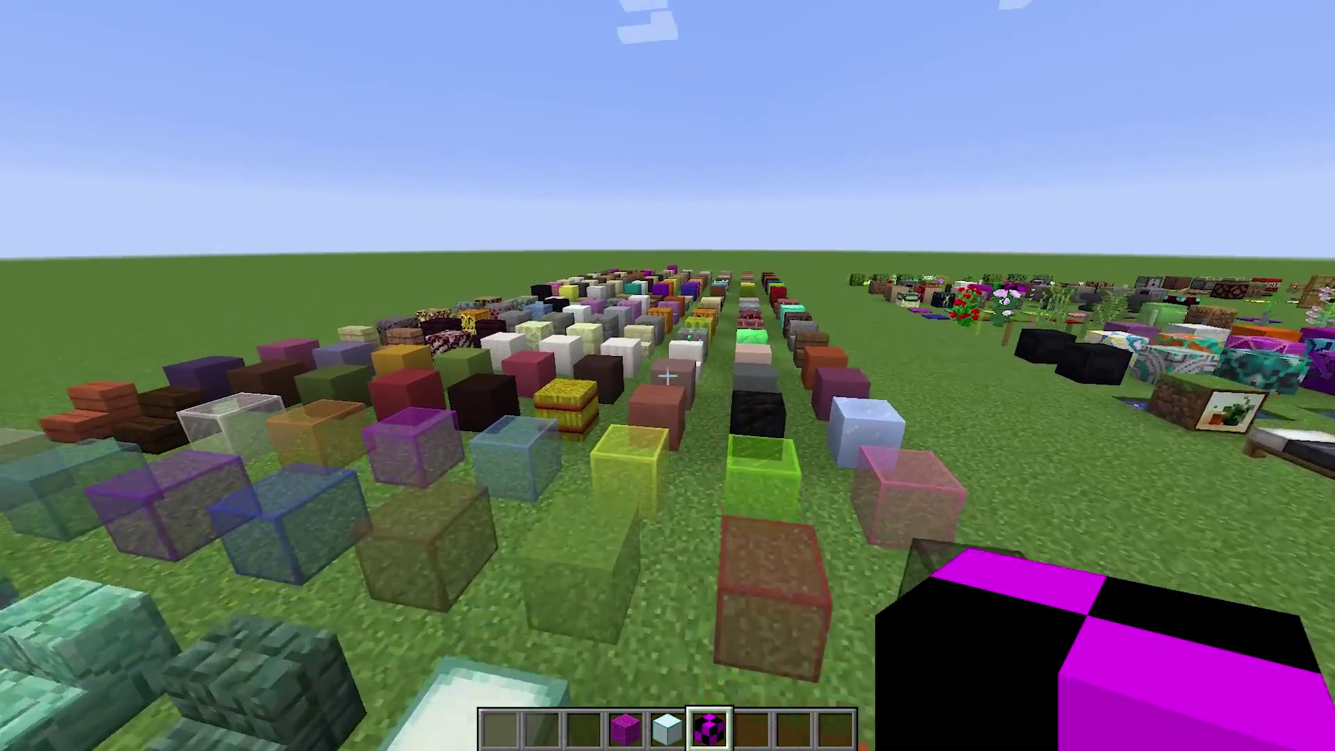
{"action": "key", "text": "w"}
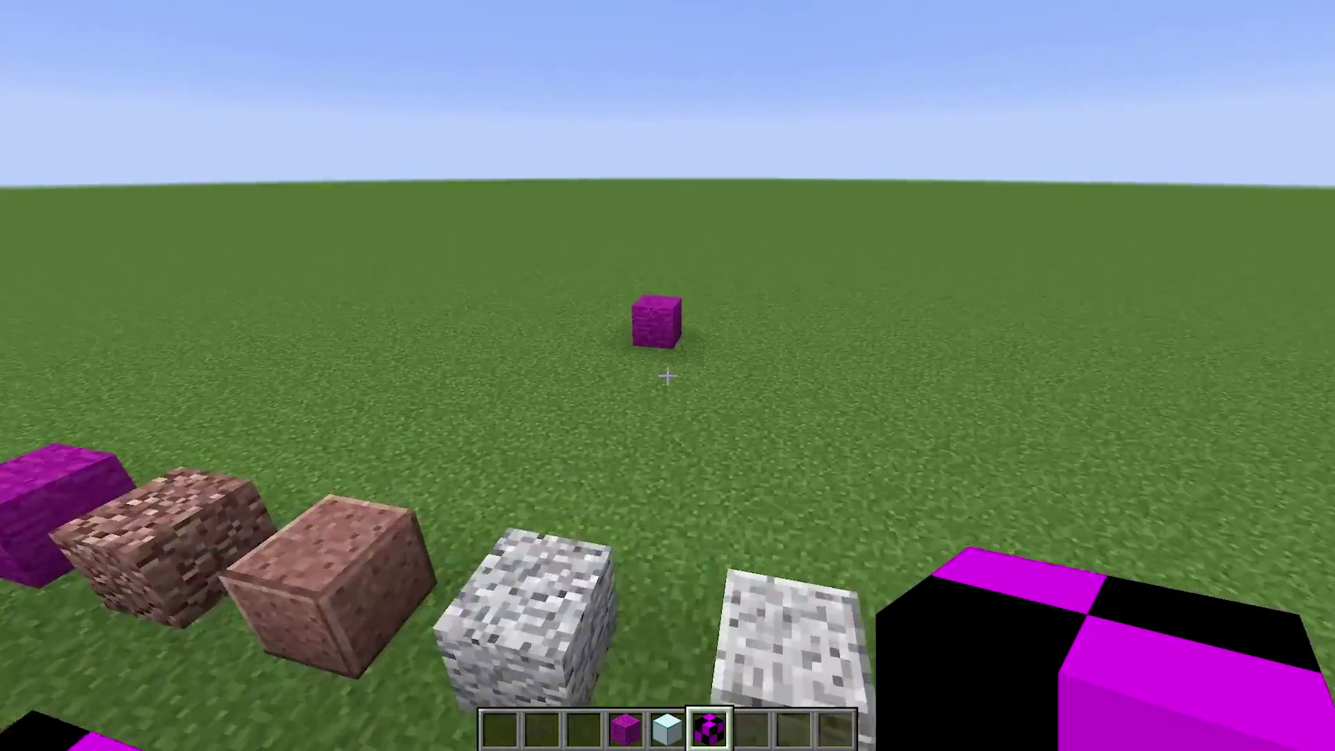
{"action": "left_click", "coordinate": [667, 375]}
{"action": "key", "text": "w"}
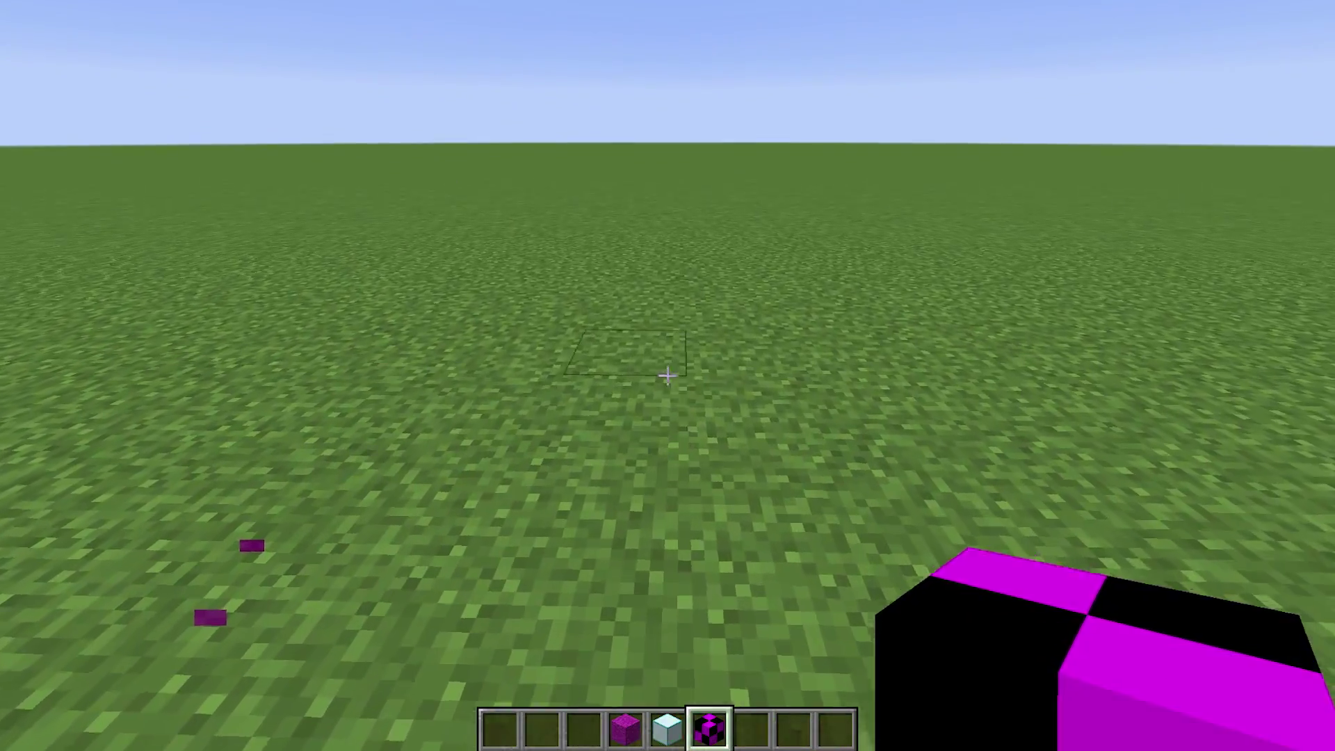
Step: Build a 5 by 5 platform of cobblestone blocks on the grass and remove the surplus block at its edge
{"action": "right_click", "coordinate": [667, 375]}
{"action": "right_click", "coordinate": [667, 376]}
{"action": "right_click", "coordinate": [667, 376]}
{"action": "right_click", "coordinate": [667, 376]}
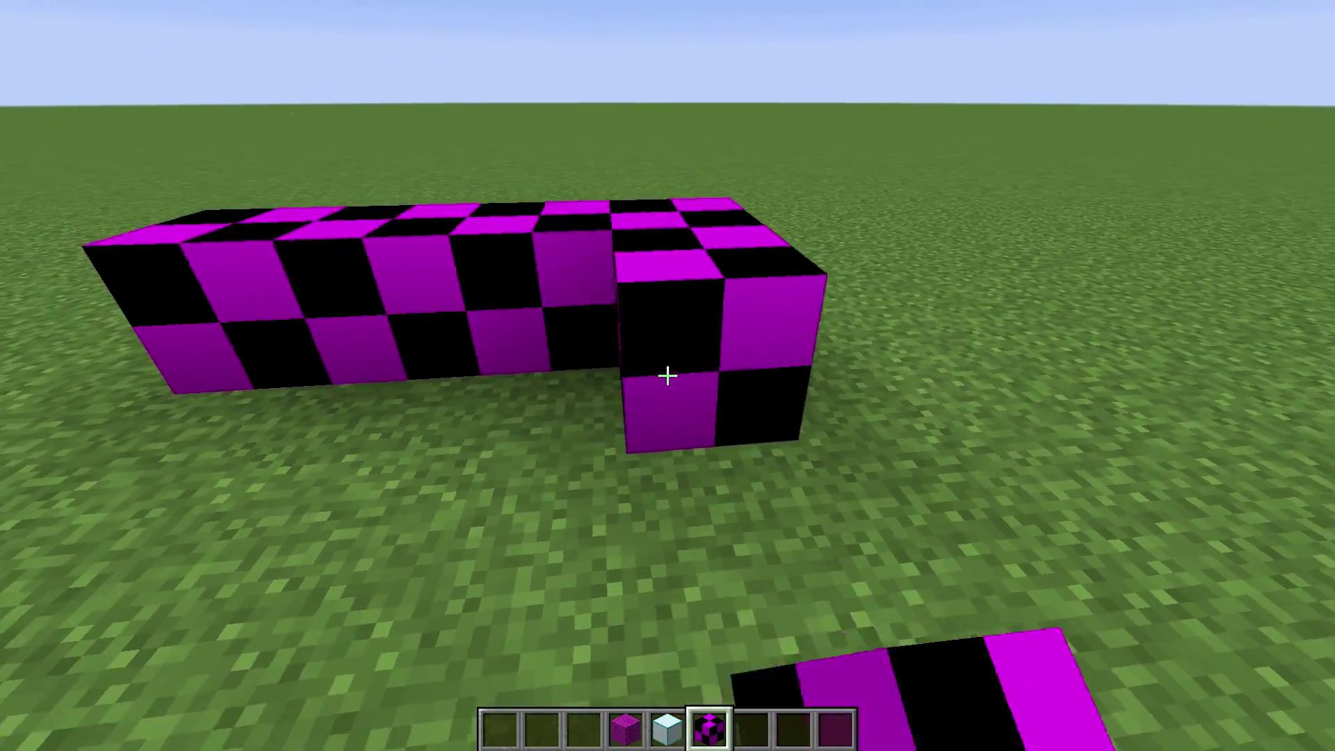
{"action": "key", "text": "w"}
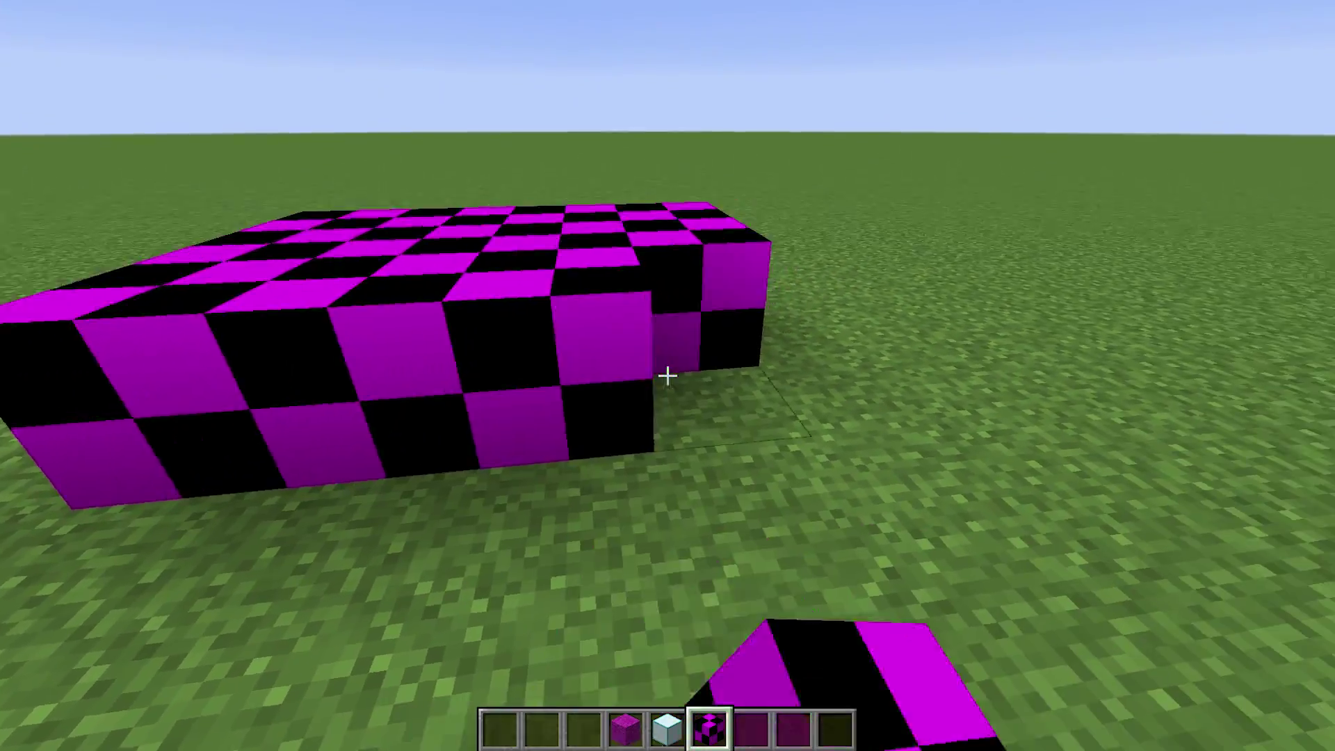
{"action": "key", "text": "a"}
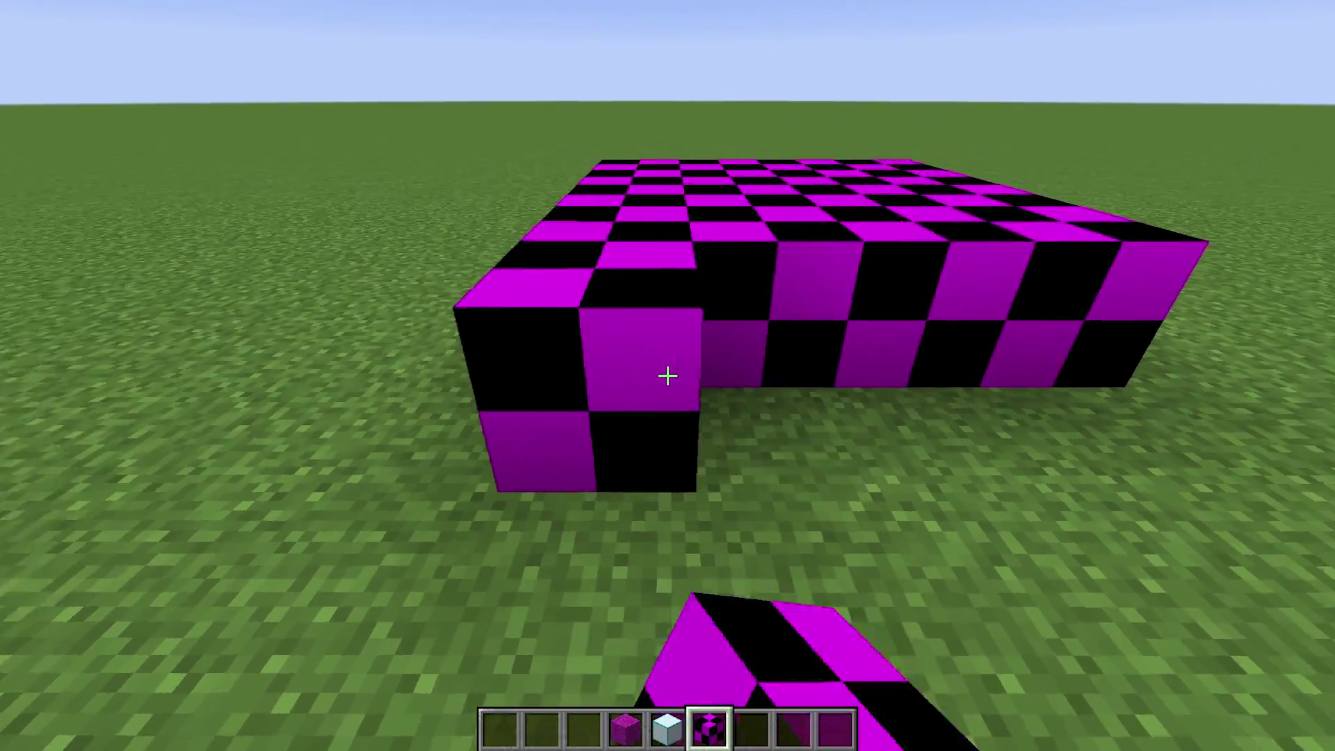
{"action": "key", "text": "w"}
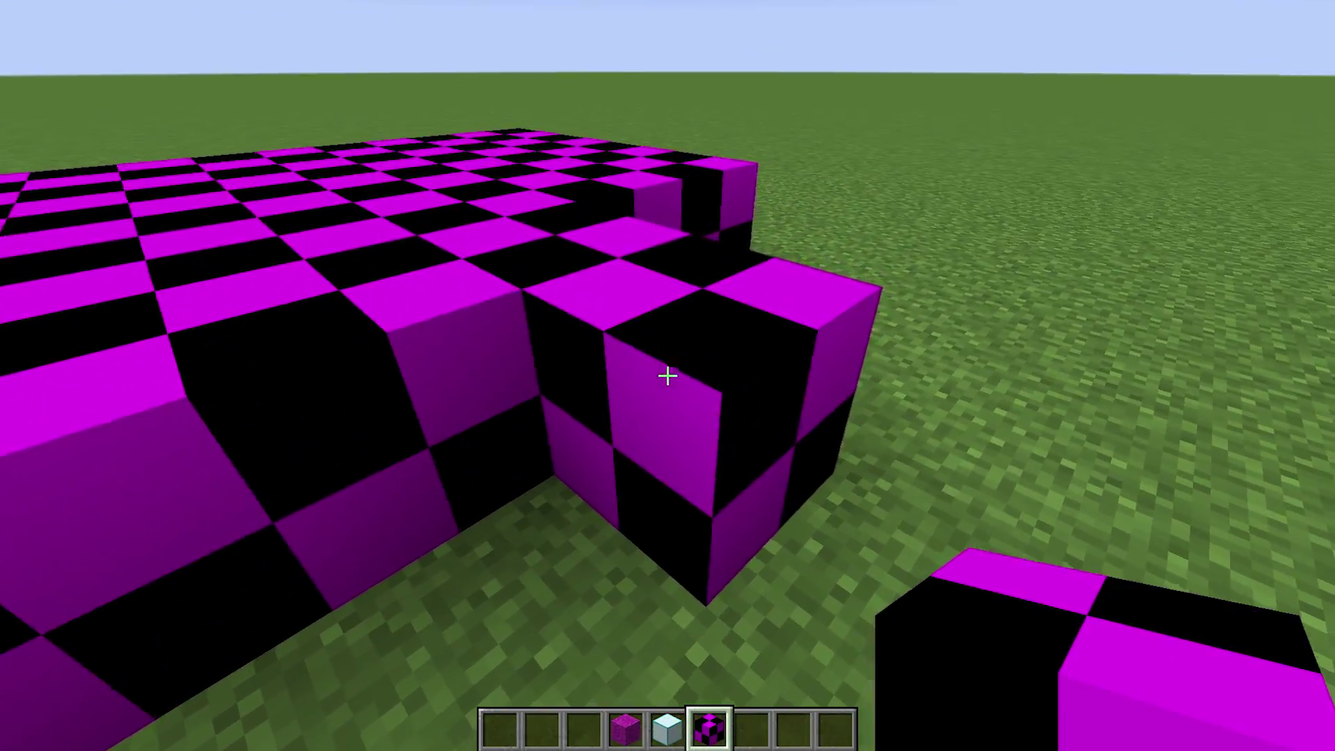
{"action": "left_click", "coordinate": [668, 375]}
{"action": "key", "text": "s"}
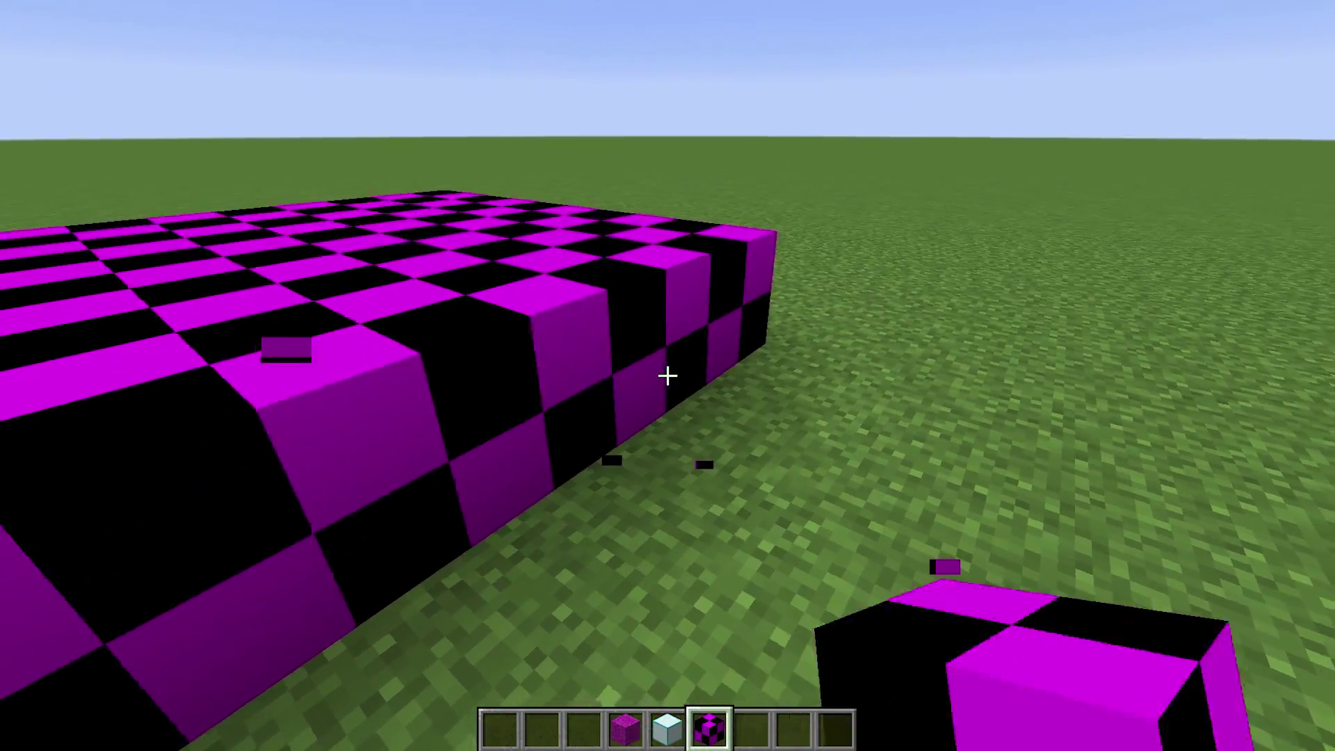
{"action": "key", "text": "s"}
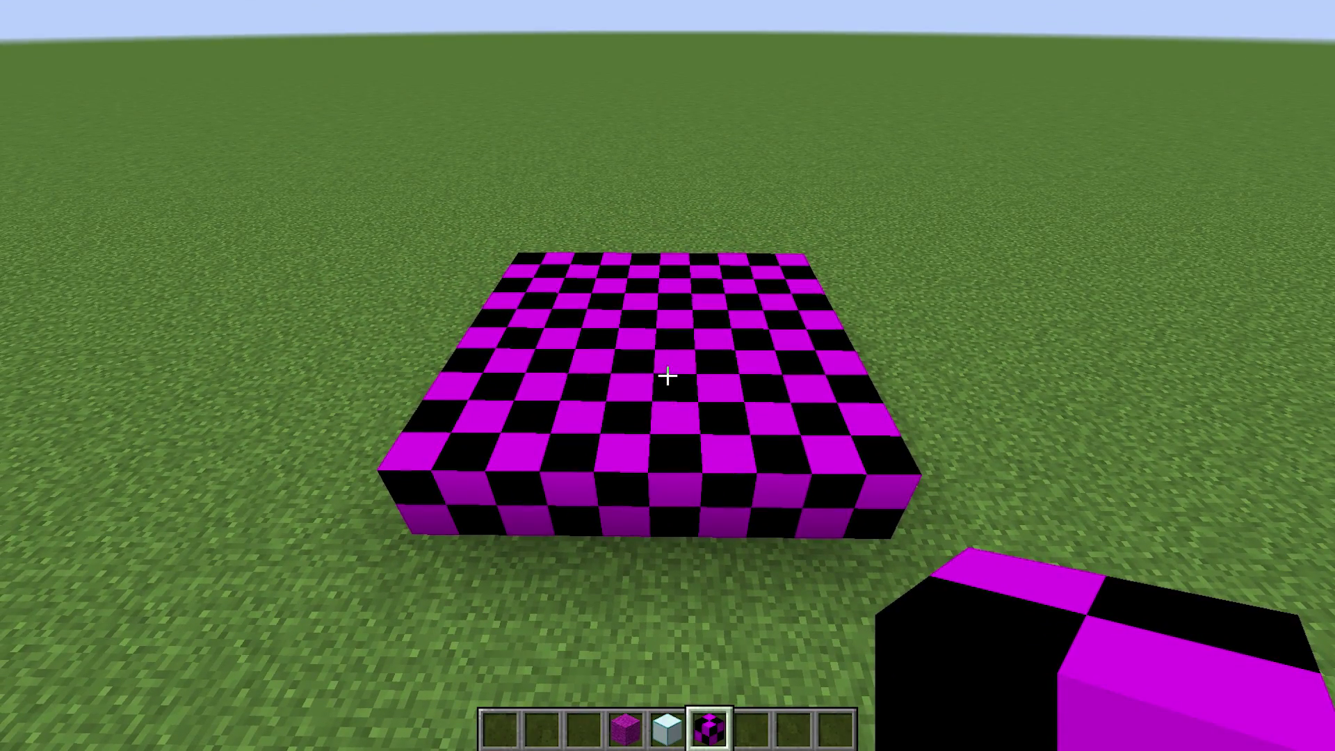
Step: Open the assets/minecraft folder of the Broken Textures resource pack from the resource pack selection
{"action": "key", "text": "Escape"}
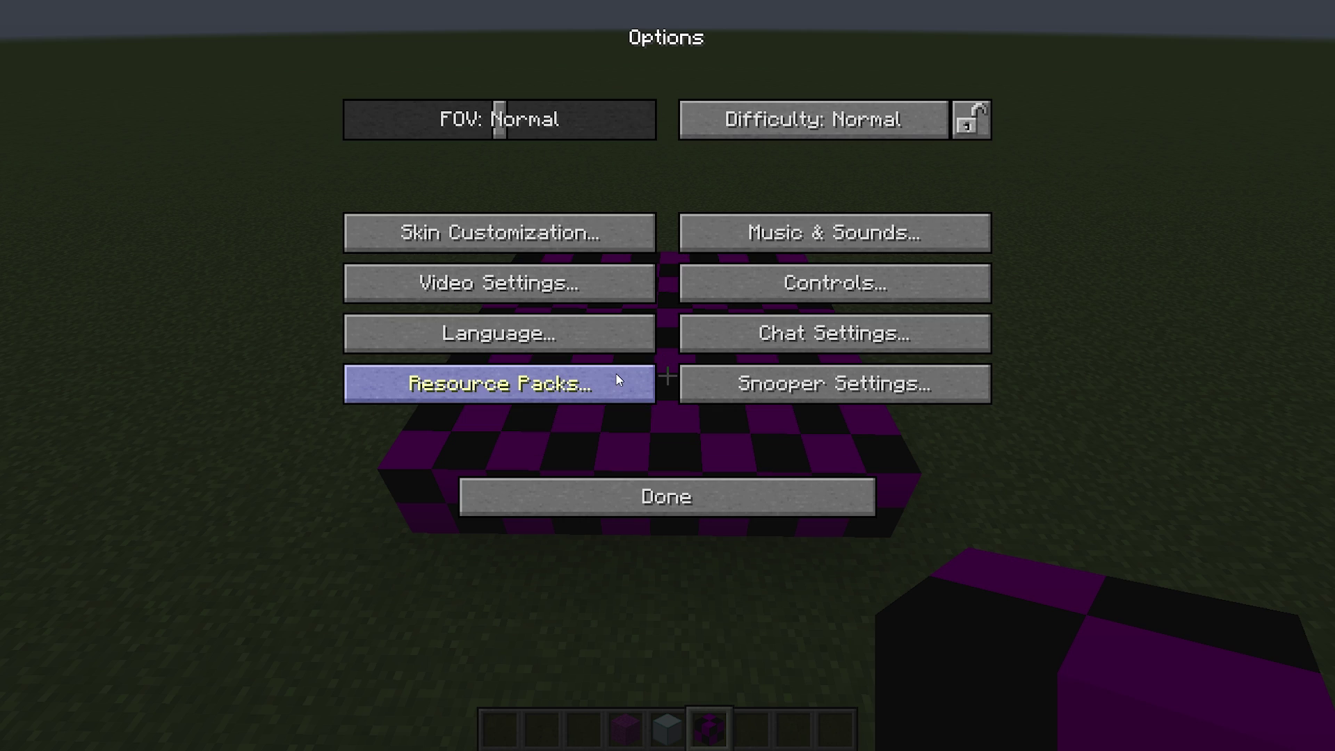
{"action": "left_click", "coordinate": [560, 378]}
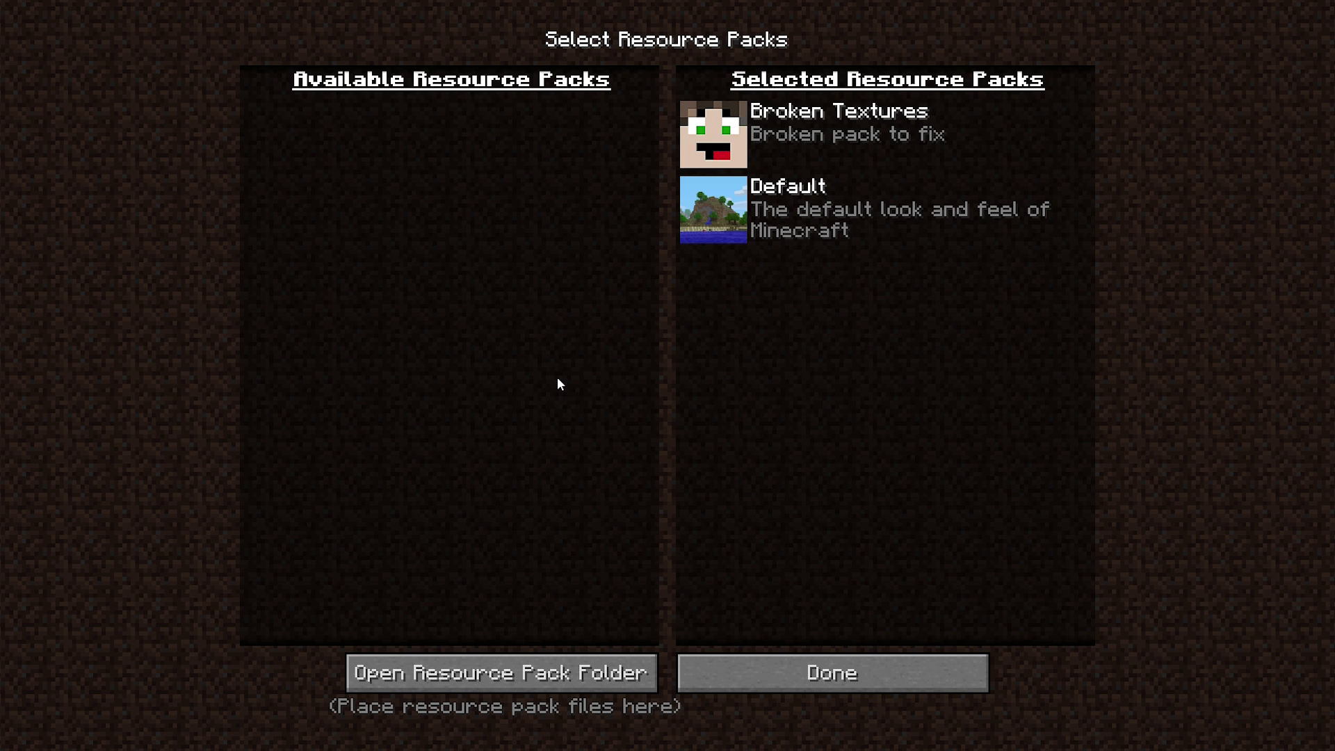
{"action": "left_click", "coordinate": [559, 678]}
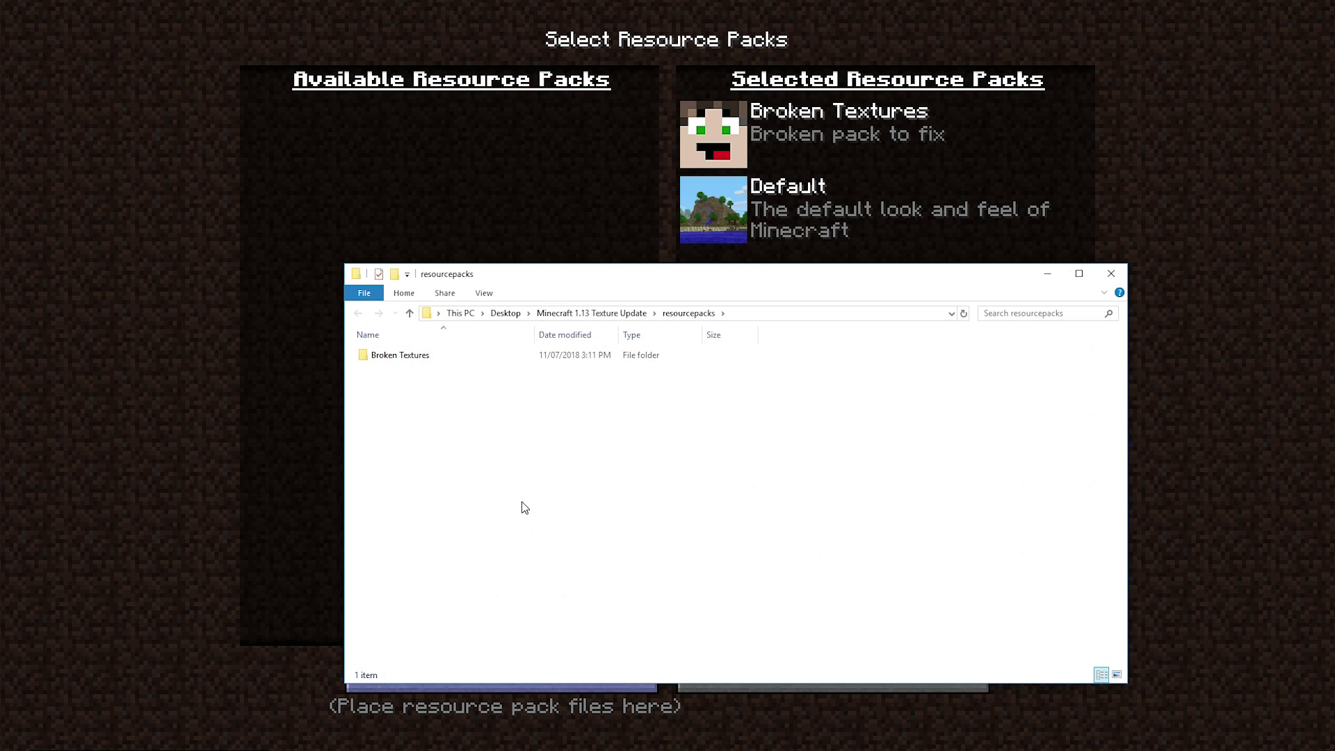
{"action": "double_click", "coordinate": [453, 359]}
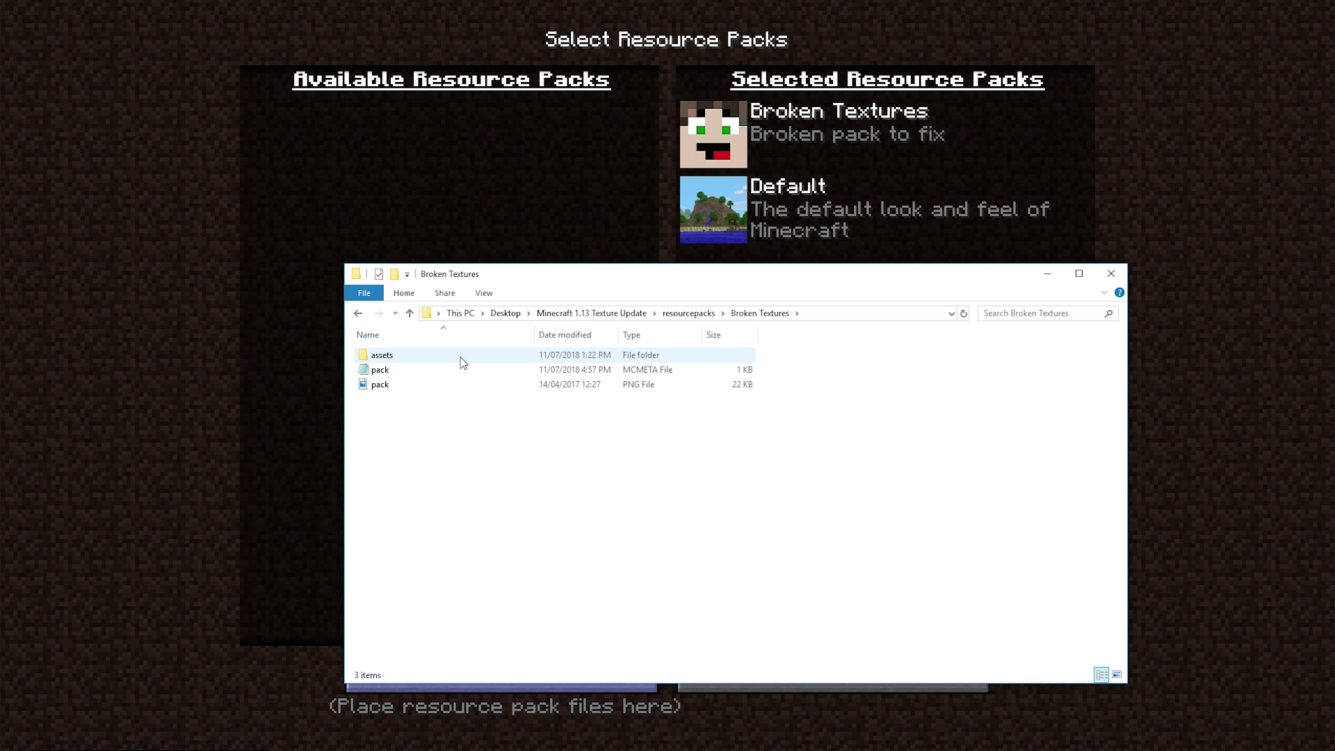
{"action": "double_click", "coordinate": [459, 359]}
{"action": "double_click", "coordinate": [468, 357]}
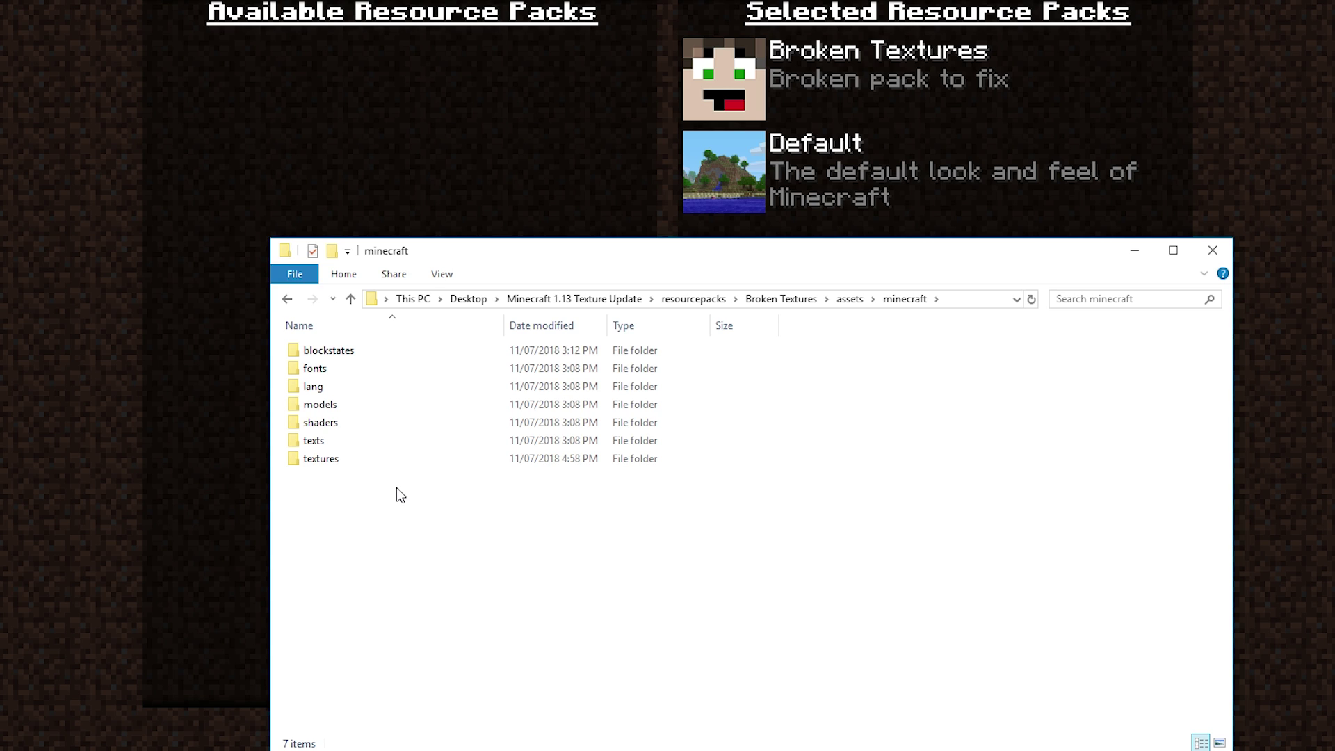
Step: Examine the pack's texture files in the textures/block folder and return to the minecraft folder
{"action": "double_click", "coordinate": [384, 458]}
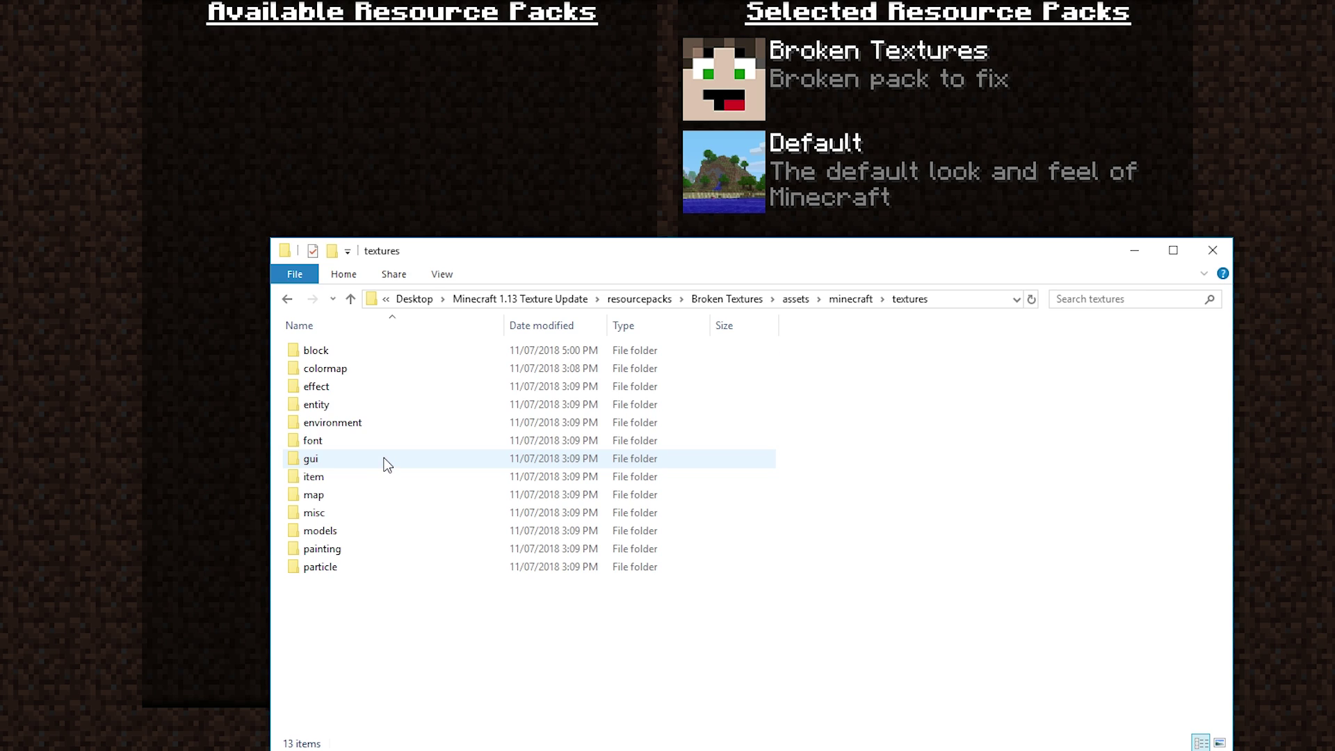
{"action": "double_click", "coordinate": [366, 351]}
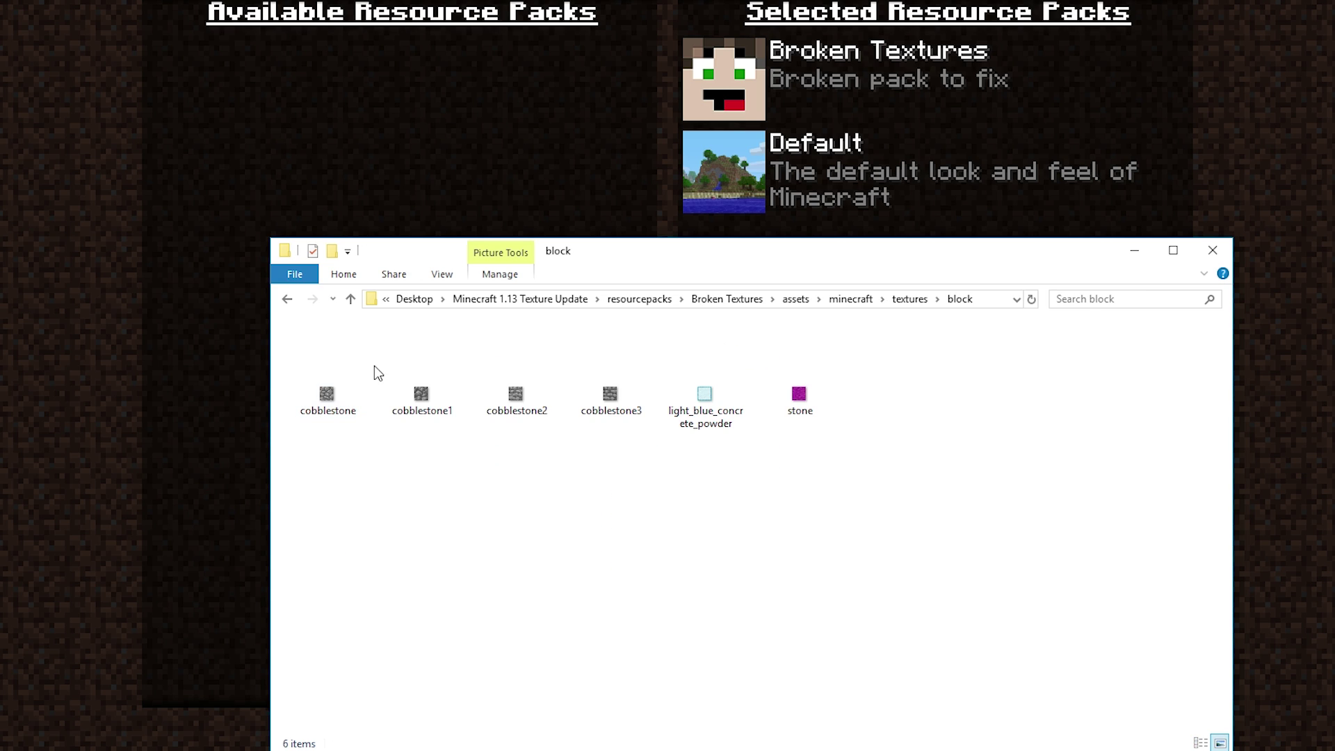
{"action": "left_click", "coordinate": [278, 303]}
{"action": "left_click", "coordinate": [278, 303]}
Step: Open the models/block folder containing the pack's cobblestone model files
{"action": "left_click", "coordinate": [368, 407]}
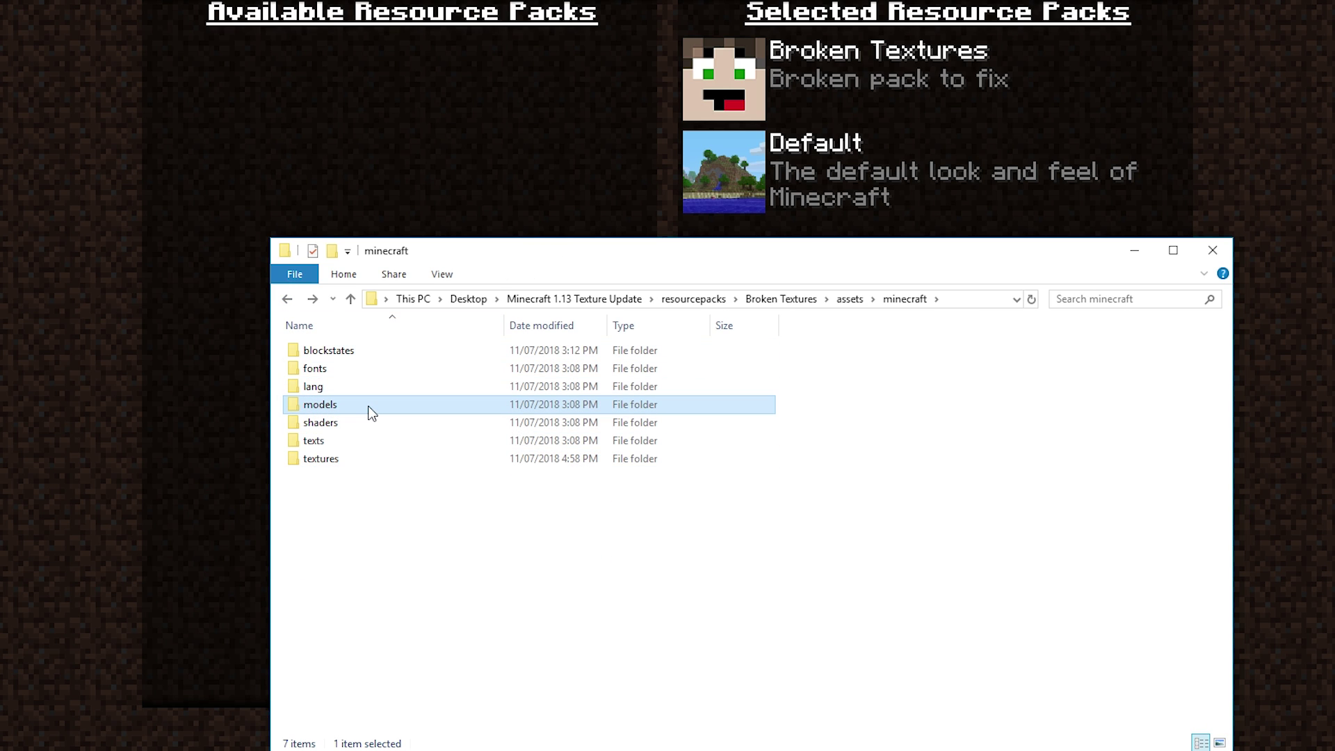
{"action": "left_click", "coordinate": [386, 351]}
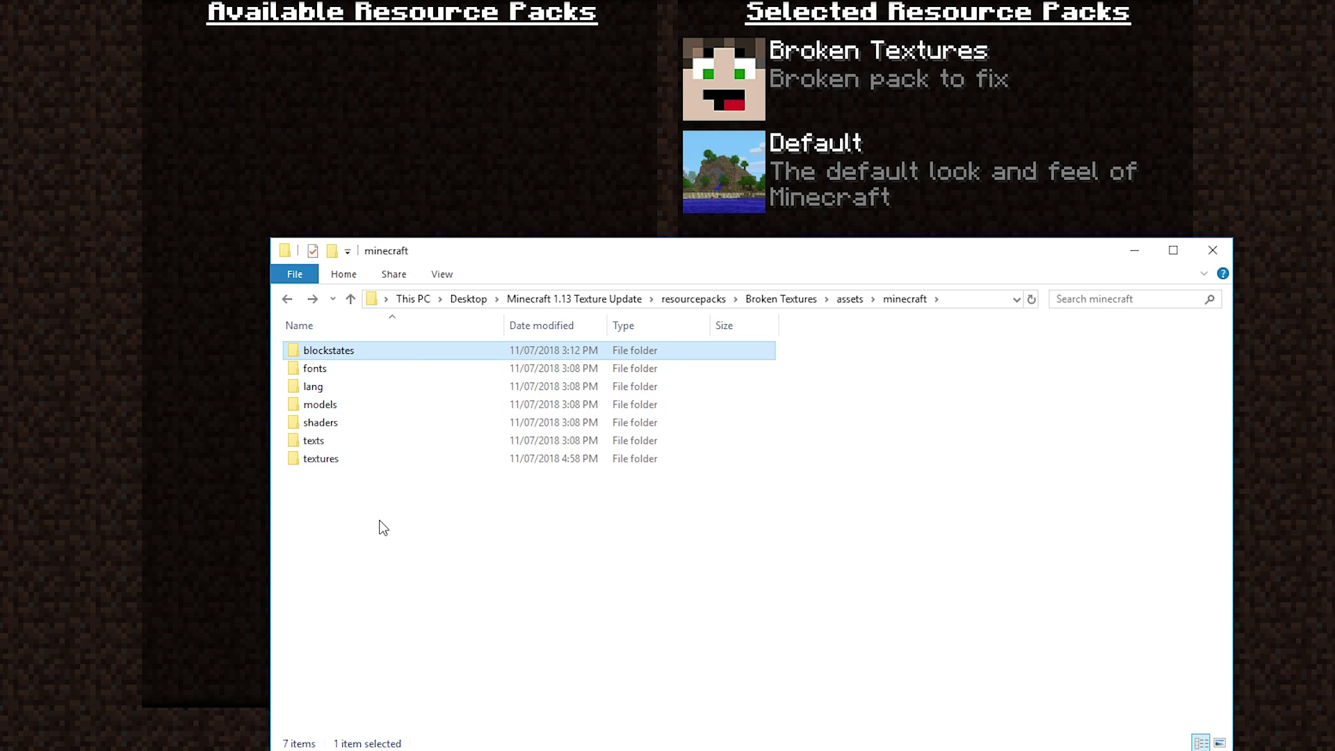
{"action": "left_click", "coordinate": [381, 408]}
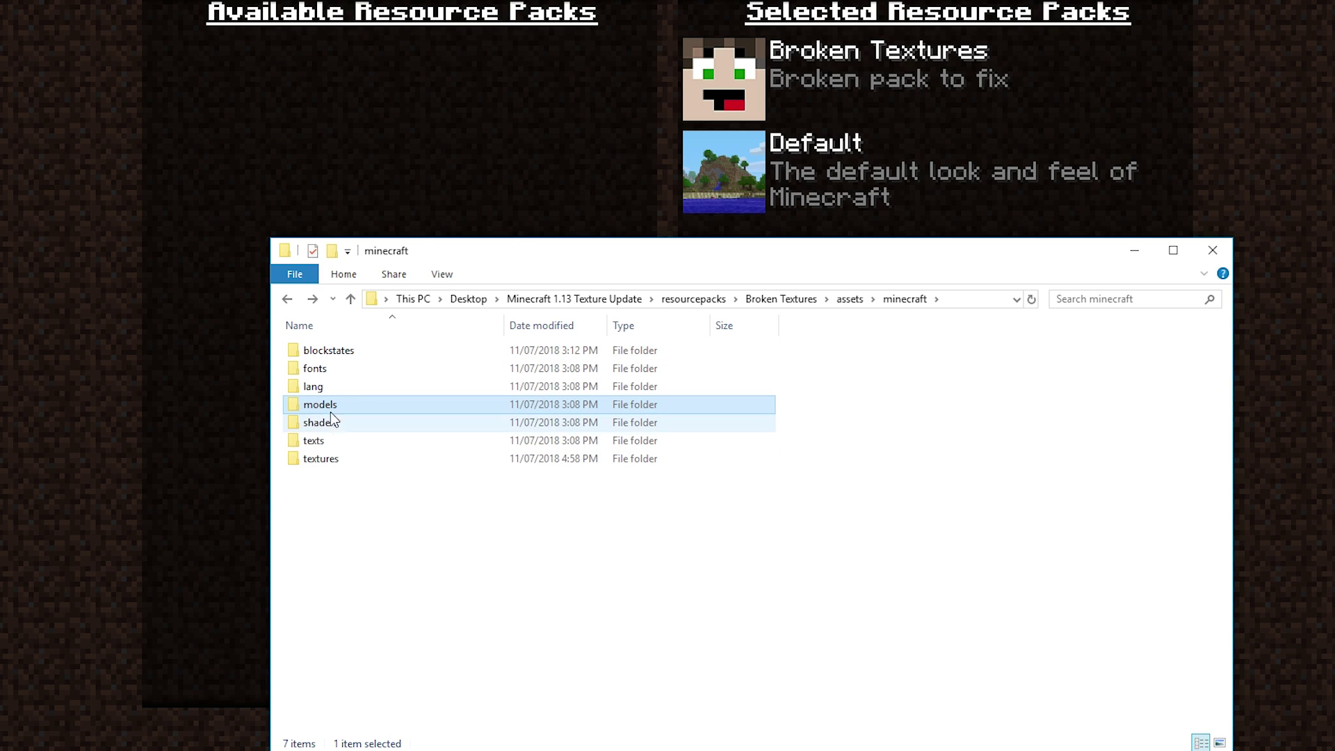
{"action": "double_click", "coordinate": [358, 404]}
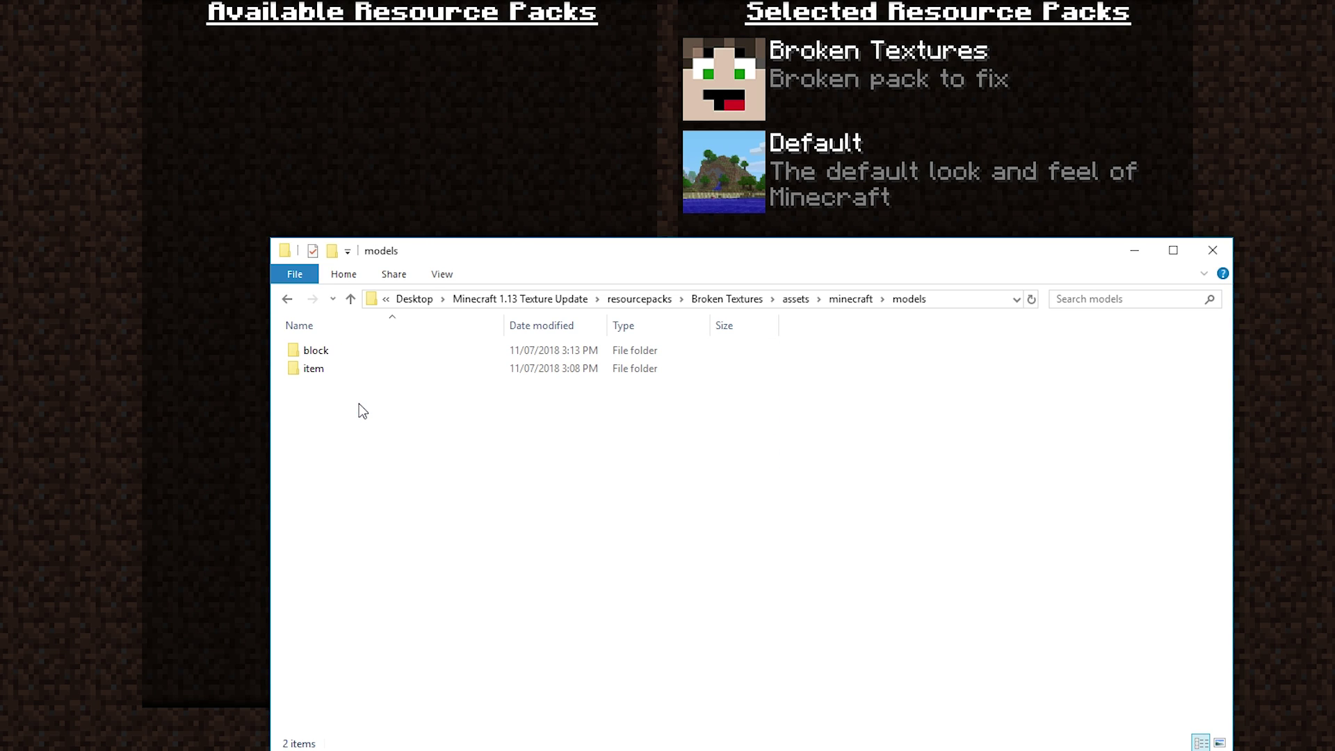
{"action": "double_click", "coordinate": [360, 351]}
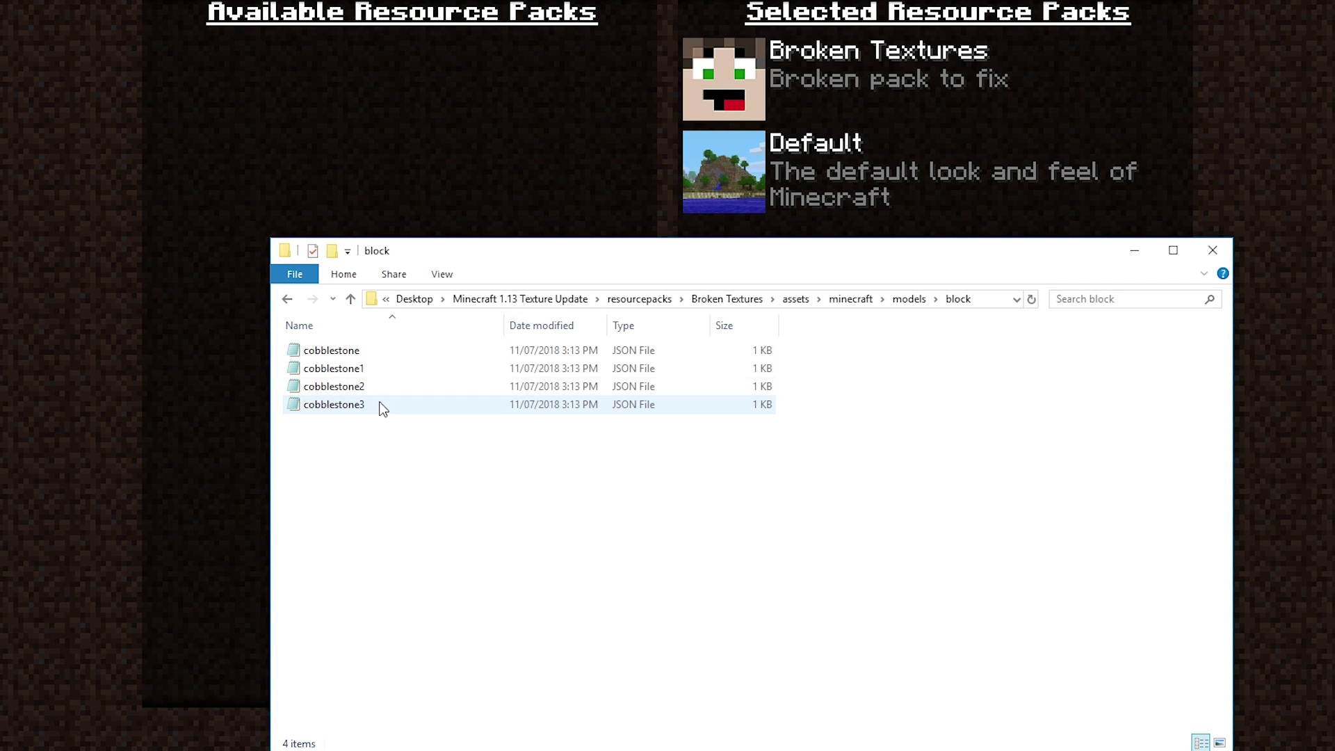
Step: Change the texture path in the cobblestone model file to "block/cobblestone", then save and close it
{"action": "left_click", "coordinate": [386, 350]}
{"action": "double_click", "coordinate": [386, 350]}
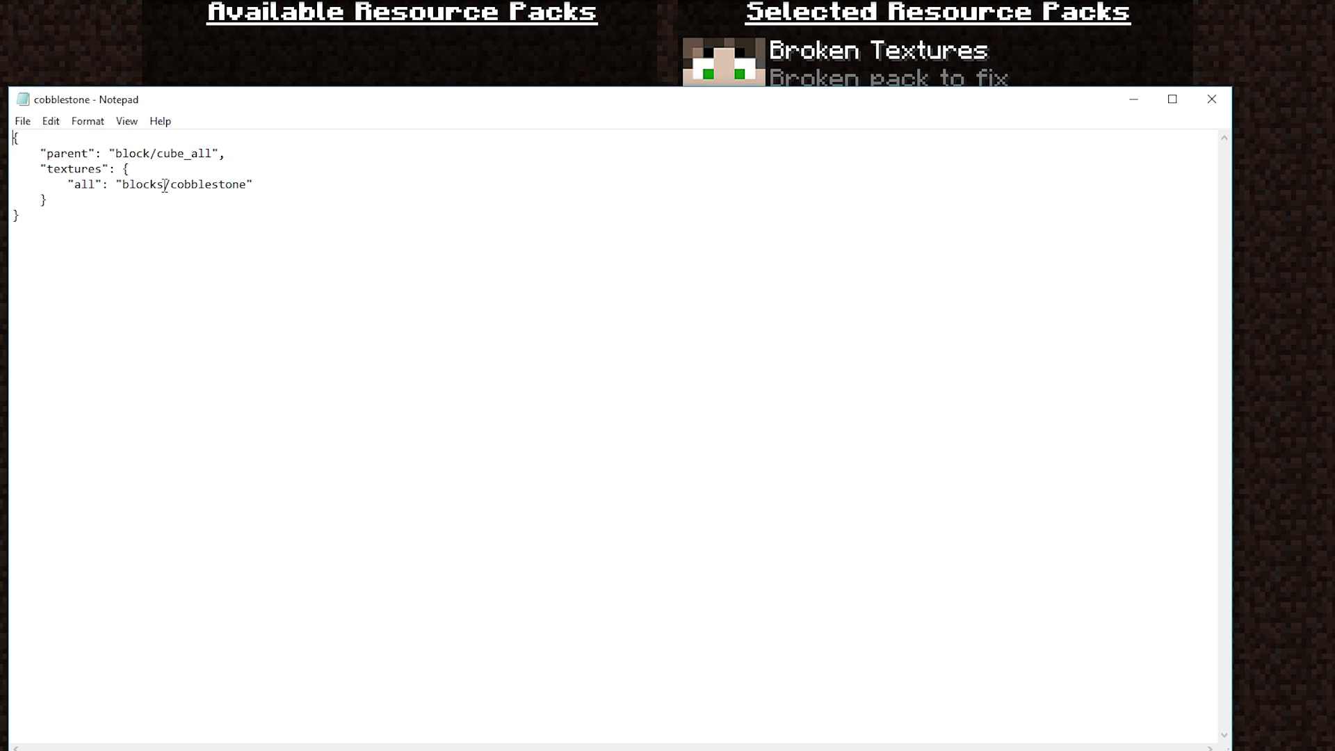
{"action": "left_click_drag", "start_coordinate": [164, 184], "coordinate": [158, 184]}
{"action": "key", "text": "BackSpace"}
{"action": "left_click", "coordinate": [1211, 98]}
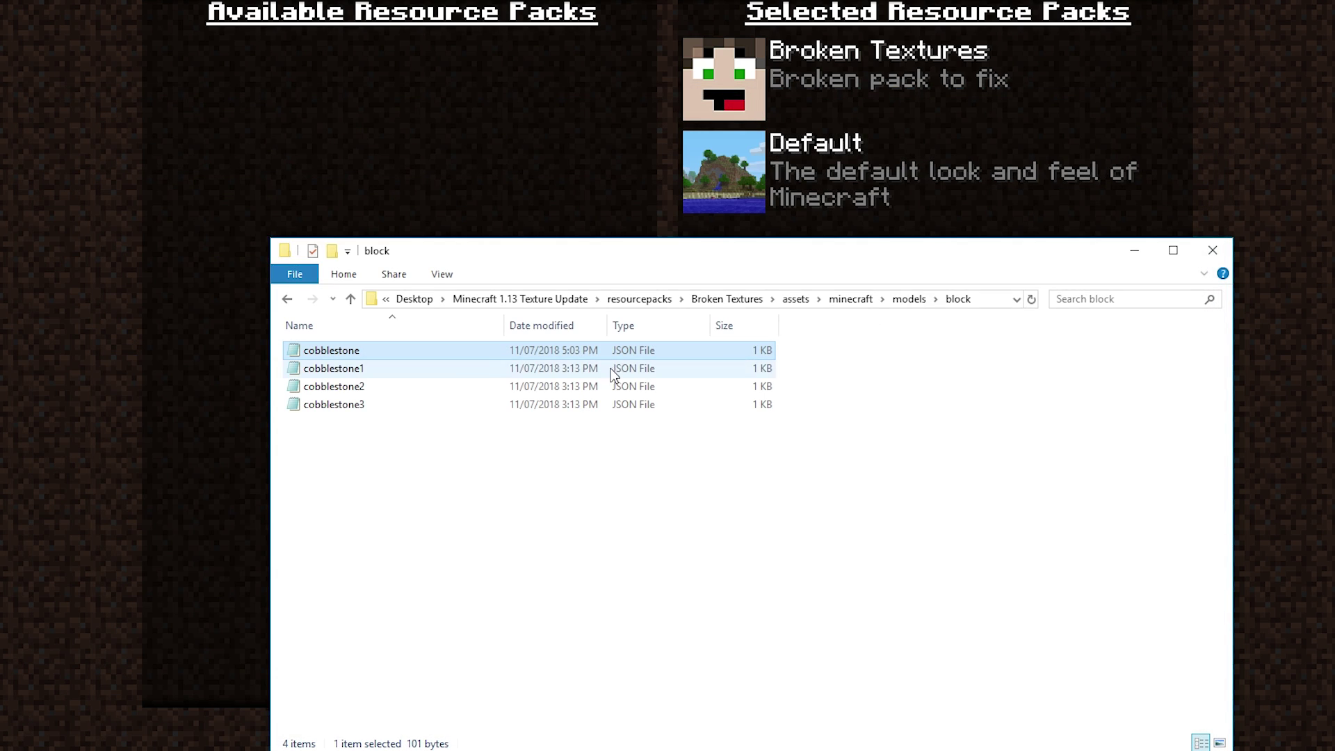
Step: Change the texture path in the cobblestone1 model file to "block/cobblestone1", then save and close it
{"action": "double_click", "coordinate": [399, 368]}
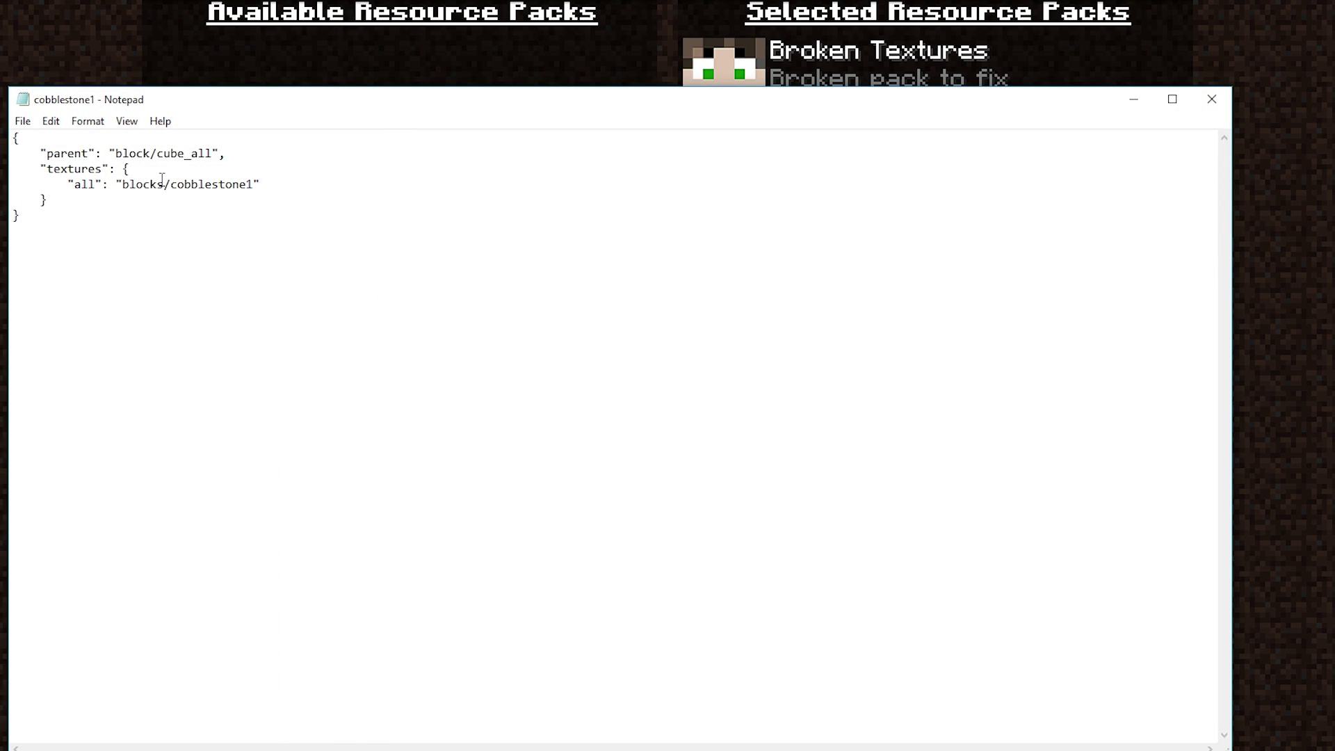
{"action": "left_click_drag", "start_coordinate": [159, 184], "coordinate": [168, 184]}
{"action": "key", "text": "Delete"}
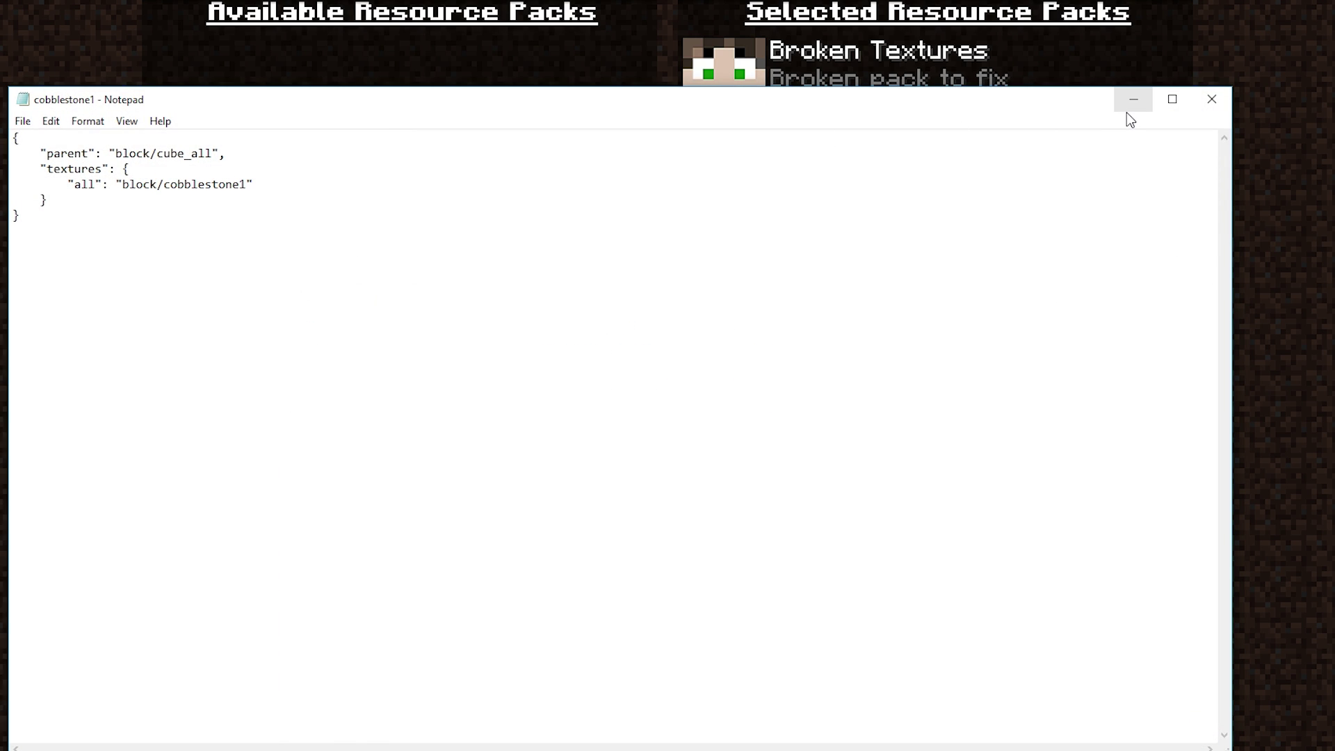
{"action": "left_click", "coordinate": [1221, 102]}
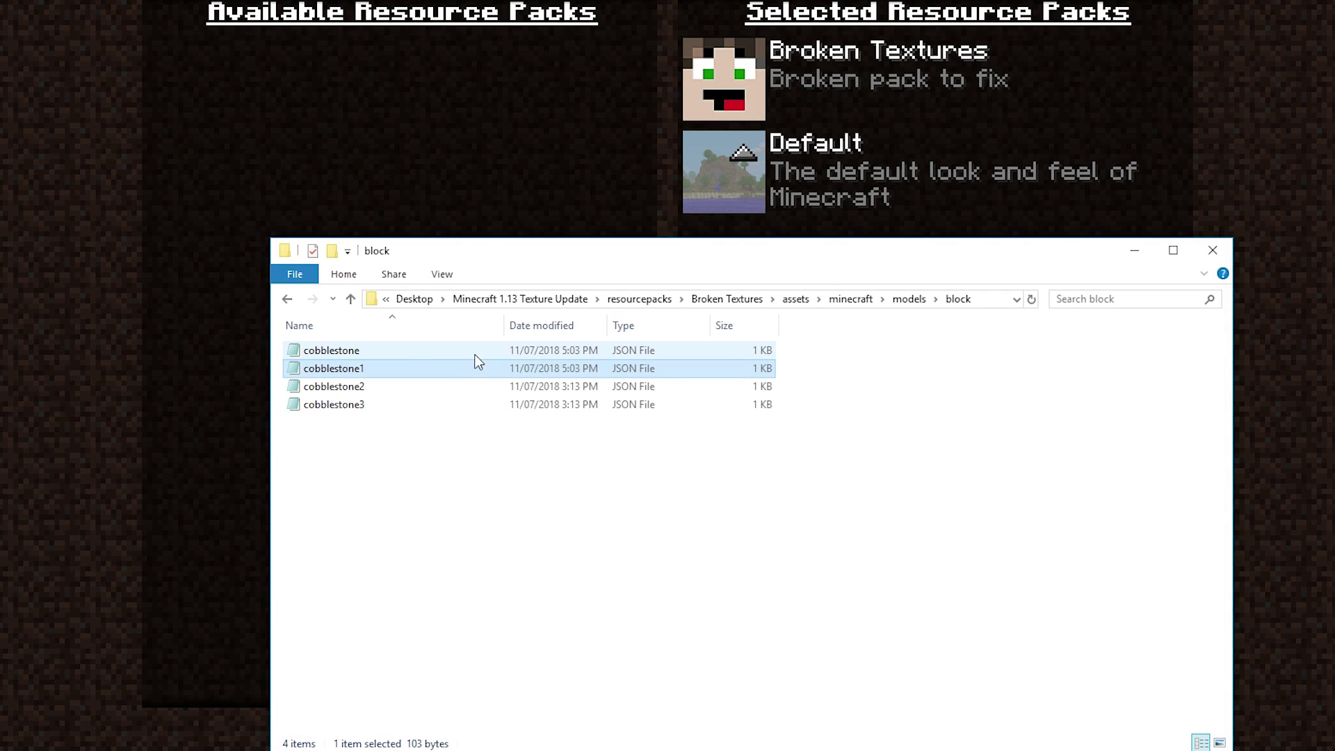
Step: Check the texture paths in the cobblestone2 and cobblestone1 model files without editing them
{"action": "double_click", "coordinate": [361, 382]}
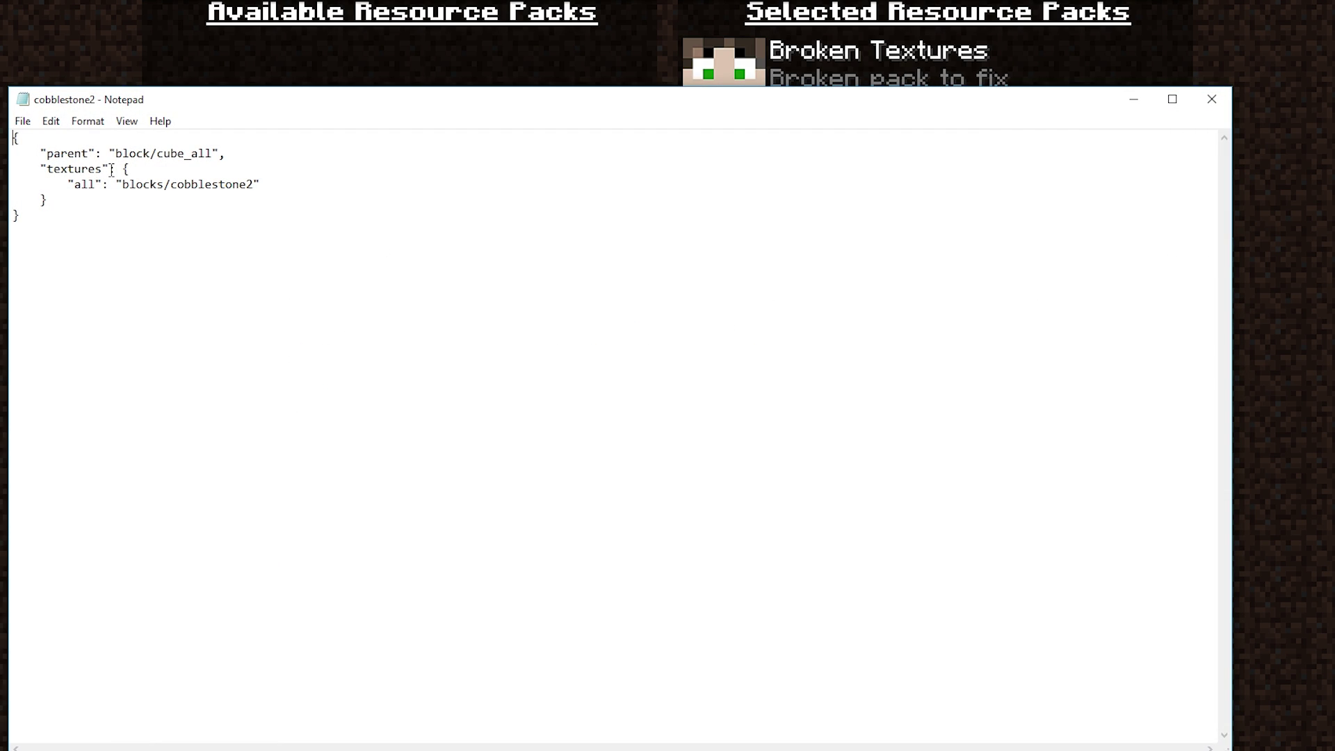
{"action": "left_click", "coordinate": [1211, 99]}
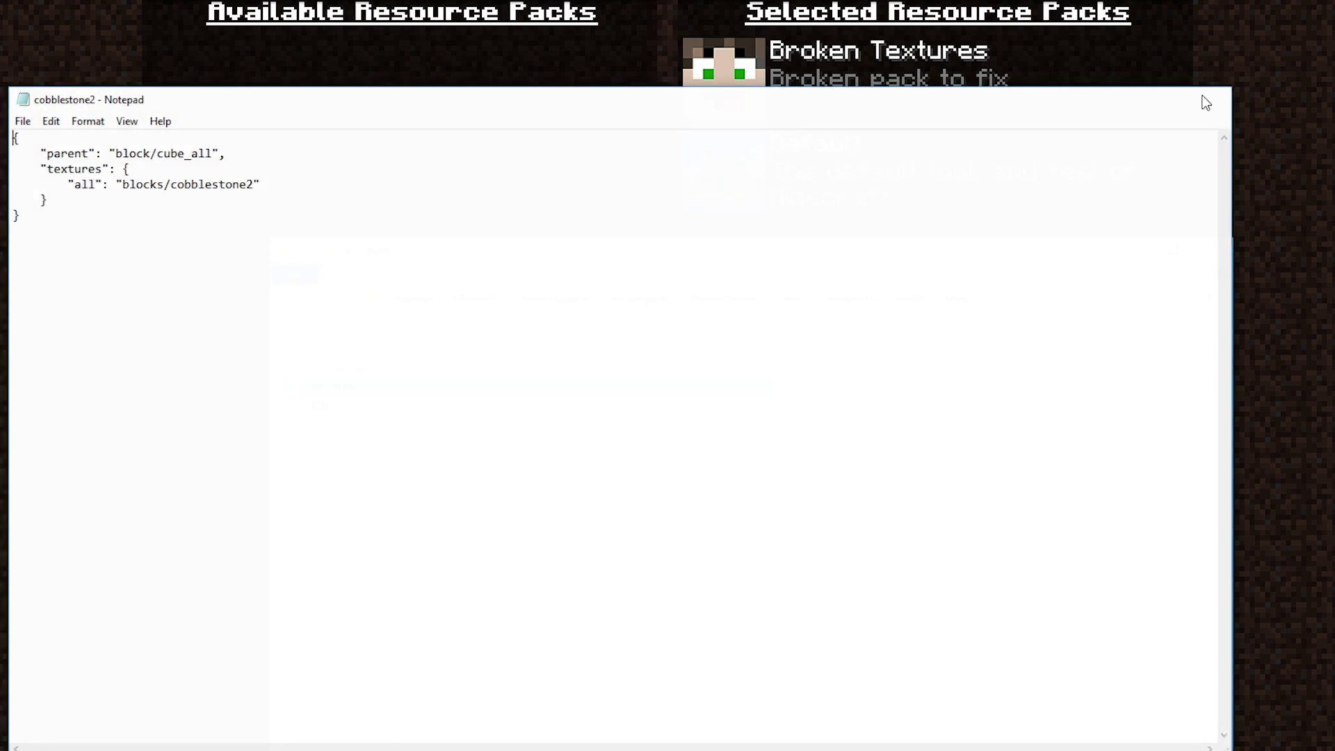
{"action": "double_click", "coordinate": [404, 363]}
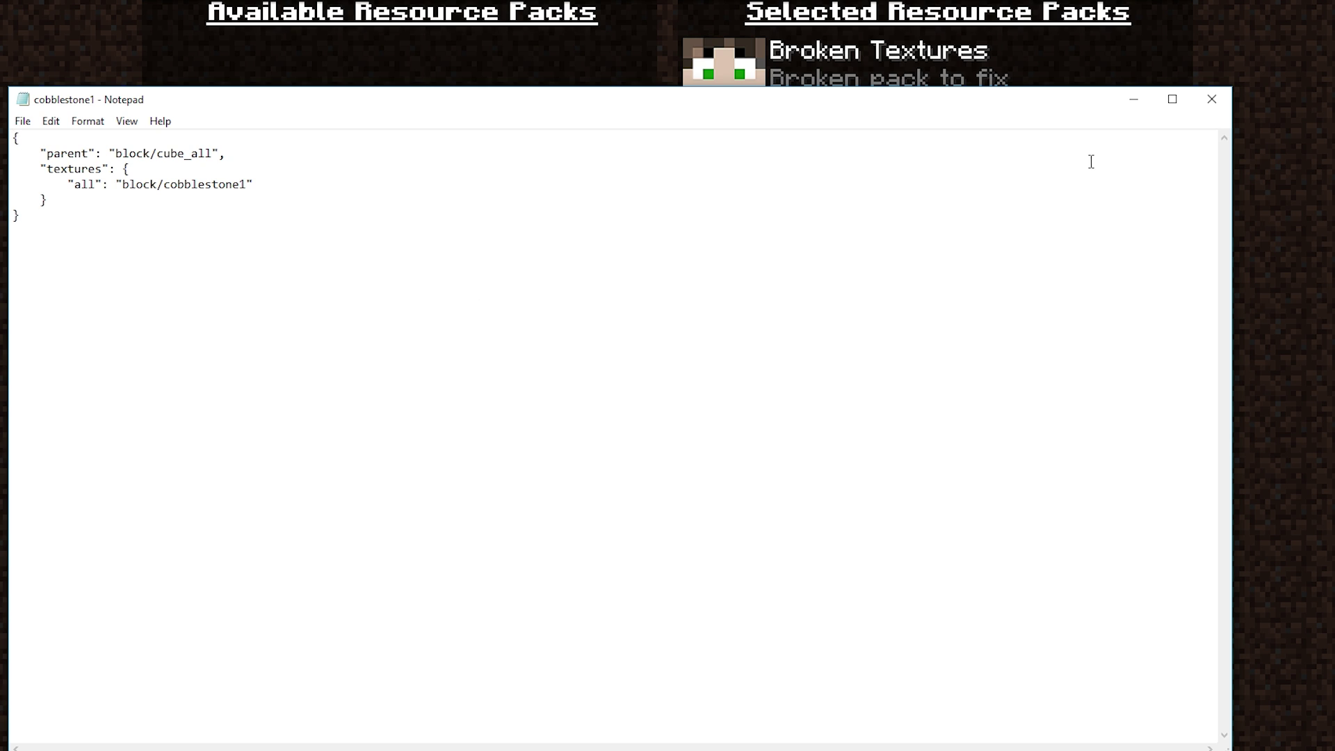
{"action": "left_click", "coordinate": [1213, 100]}
Step: Change the texture path in the cobblestone2 model file to "block/cobblestone2", then save and close it
{"action": "left_click", "coordinate": [400, 389]}
{"action": "double_click", "coordinate": [400, 388]}
{"action": "left_click_drag", "start_coordinate": [157, 184], "coordinate": [165, 183]}
{"action": "key", "text": "BackSpace"}
{"action": "left_click", "coordinate": [1211, 99]}
Step: Change the texture path in the cobblestone3 model file to "block/cobblestone3", then save and close it
{"action": "left_click", "coordinate": [388, 406]}
{"action": "double_click", "coordinate": [385, 405]}
{"action": "left_click_drag", "start_coordinate": [157, 183], "coordinate": [165, 184]}
{"action": "key", "text": "BackSpace"}
{"action": "left_click", "coordinate": [1215, 106]}
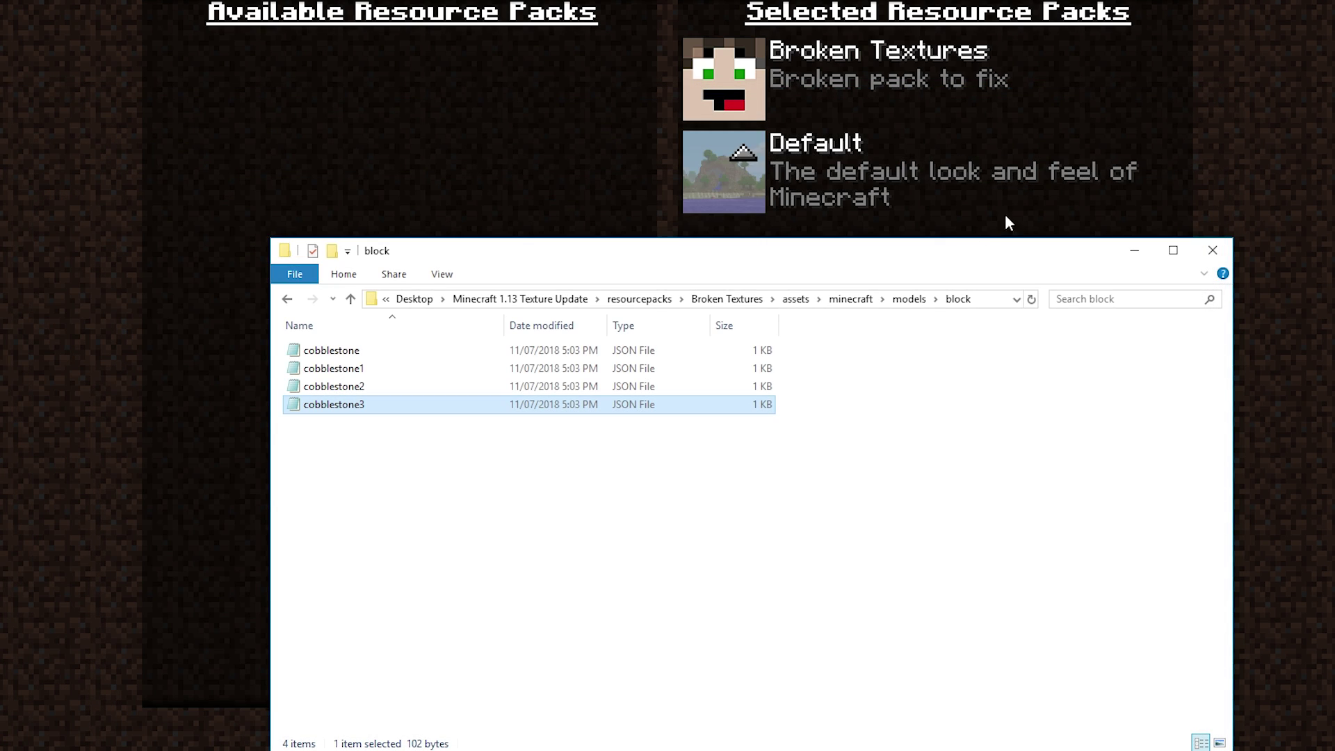
Step: Leave the models folder, return to the Minecraft world and reload the resource packs
{"action": "left_click", "coordinate": [294, 298]}
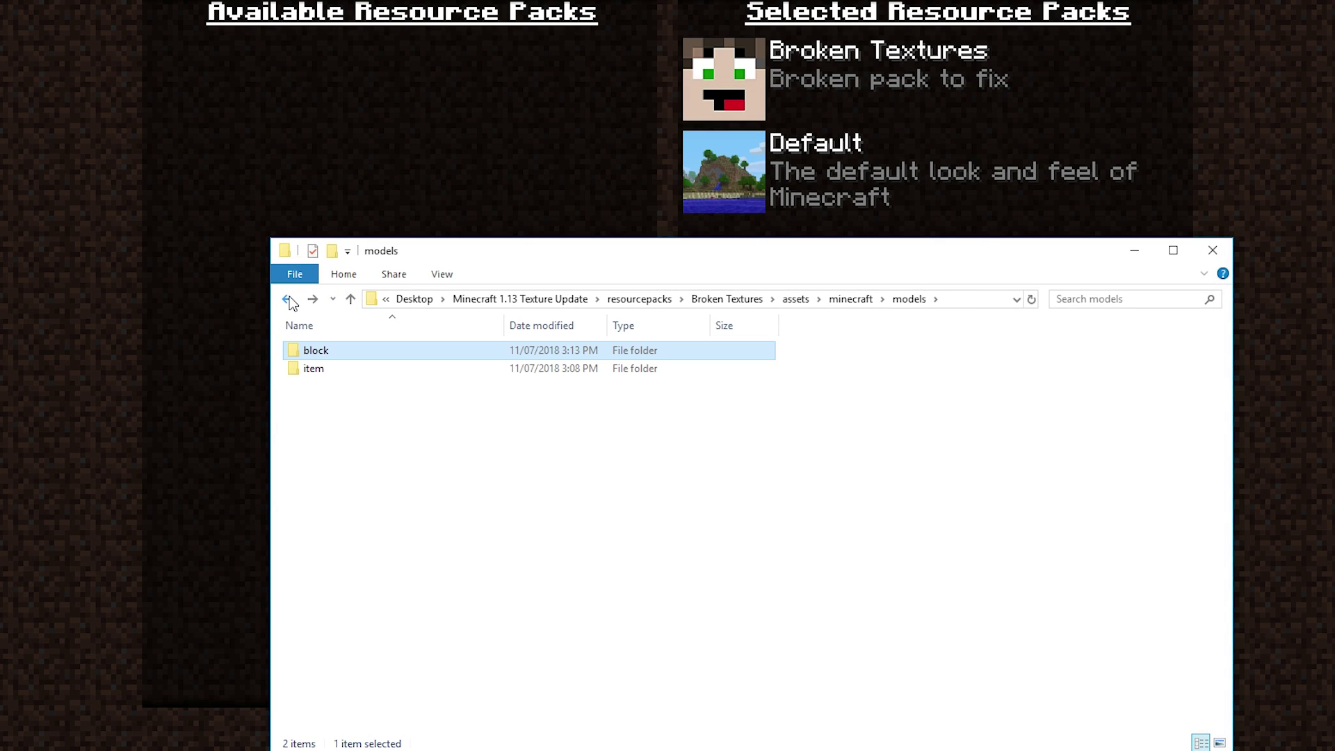
{"action": "left_click", "coordinate": [290, 296]}
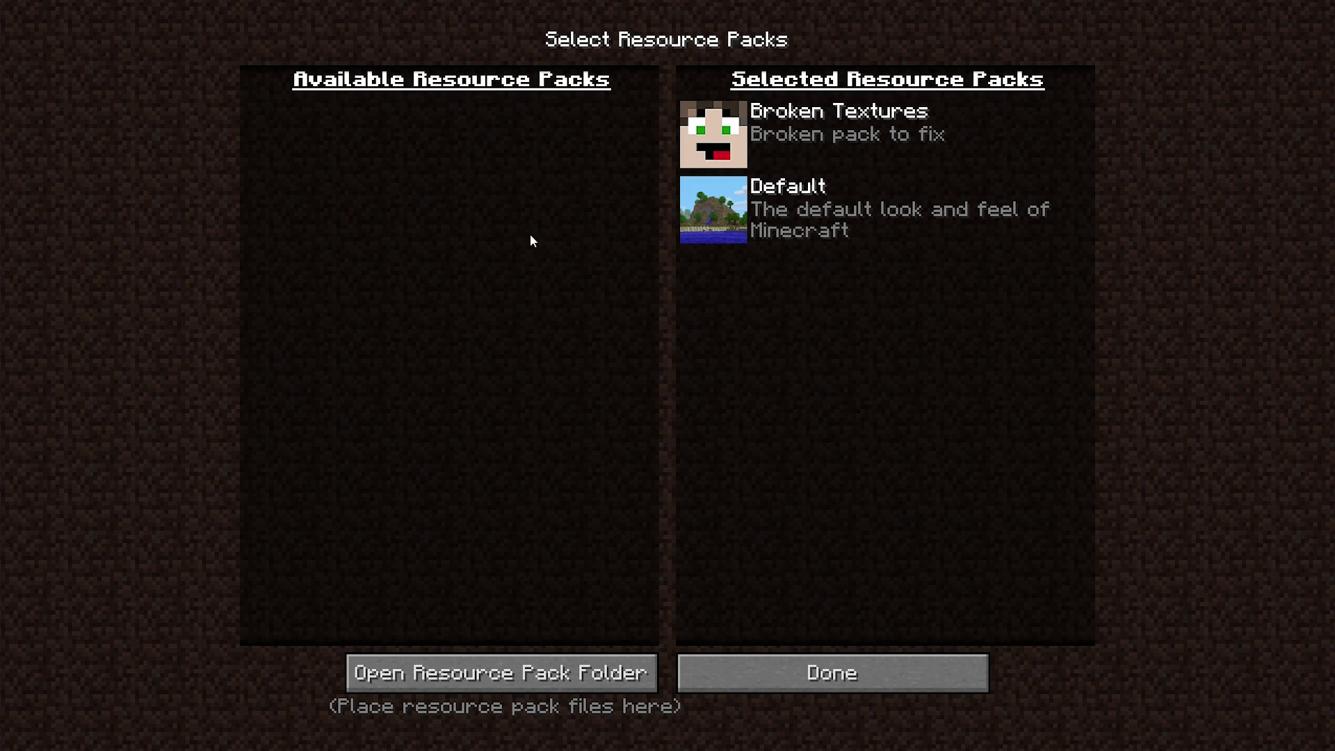
{"action": "left_click", "coordinate": [817, 671]}
{"action": "key", "text": "Escape"}
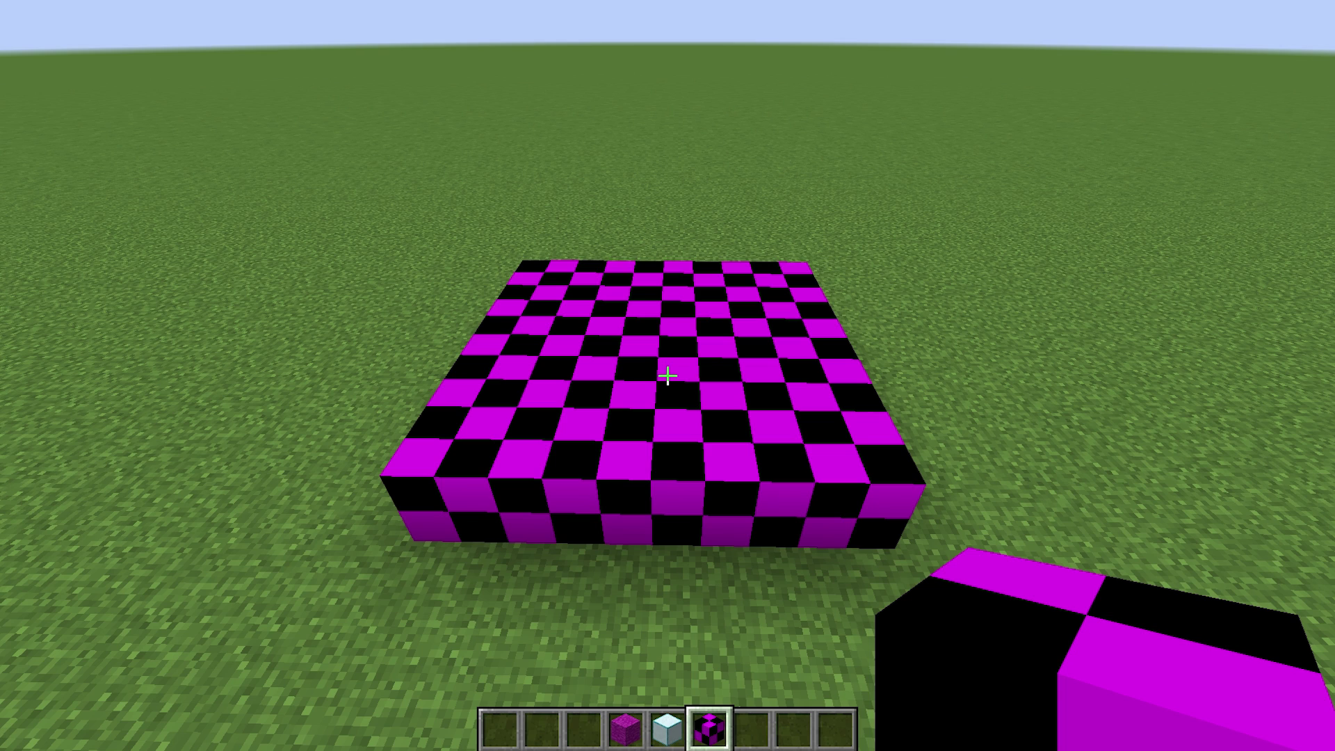
{"action": "key", "text": "F3+t"}
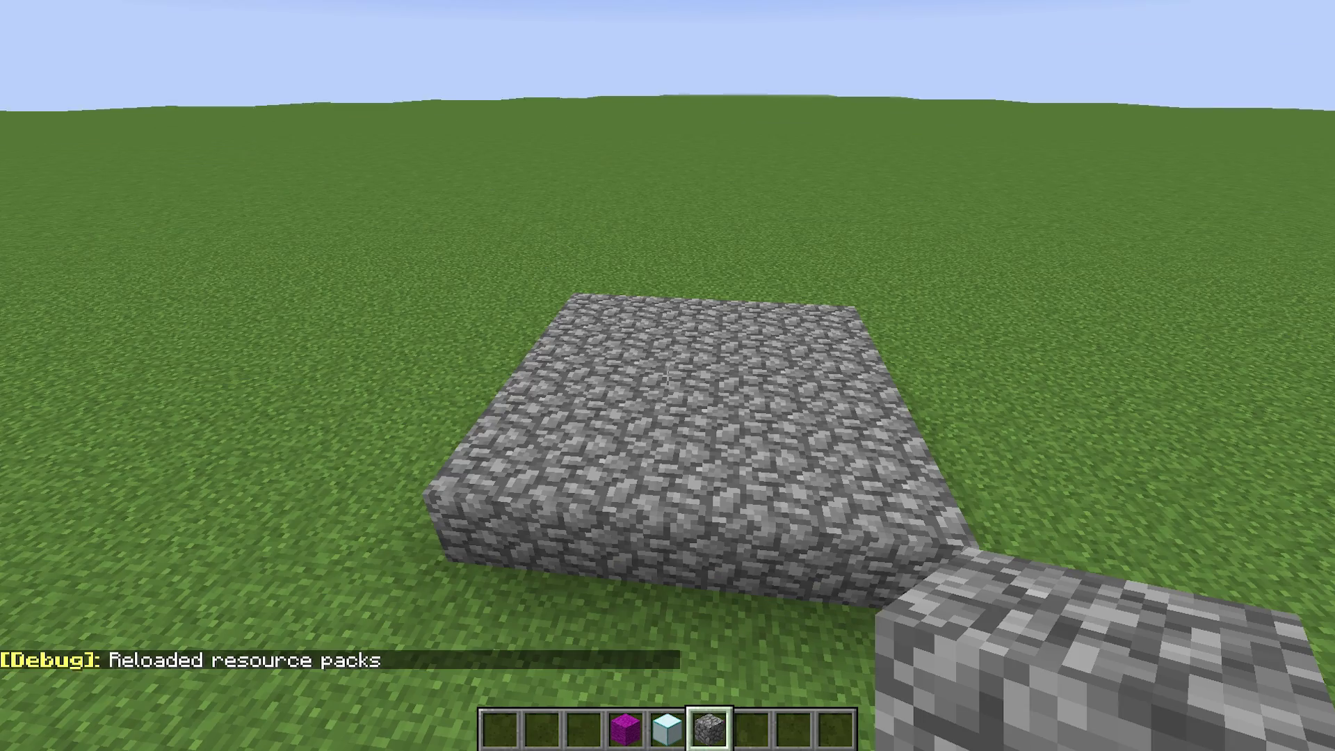
Step: Inspect the reloaded texture on the cobblestone platform from near and far, including from the block display
{"action": "key", "text": "s"}
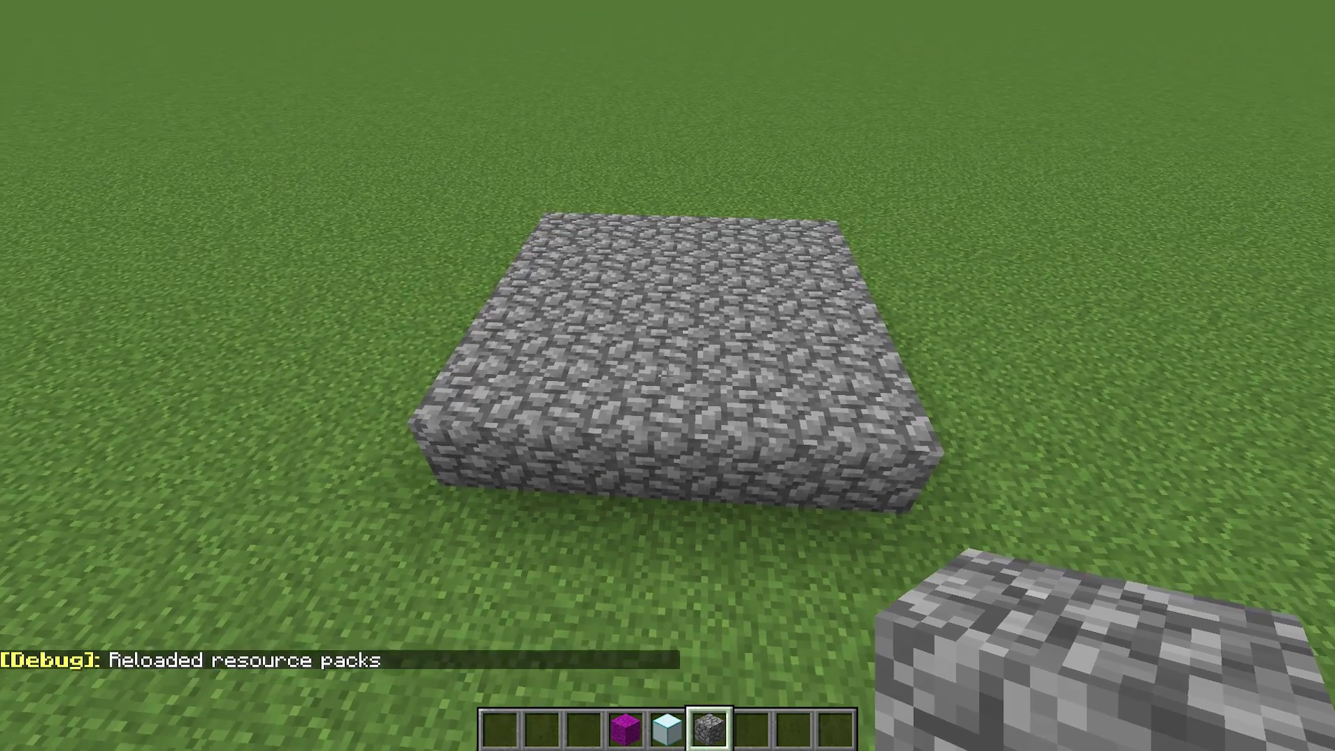
{"action": "scroll", "coordinate": [667, 375], "scroll_direction": "up", "scroll_amount": 1}
{"action": "scroll", "coordinate": [667, 375], "scroll_direction": "down", "scroll_amount": 1}
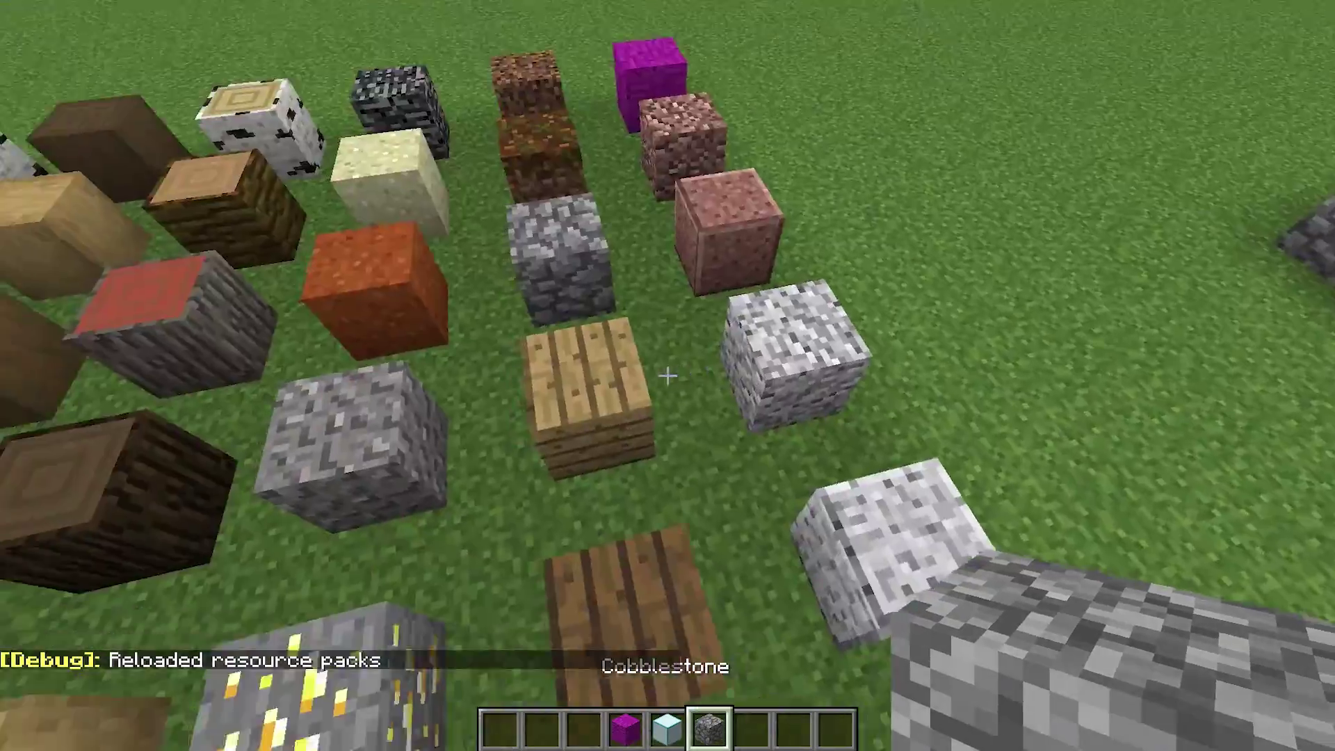
{"action": "key", "text": "s"}
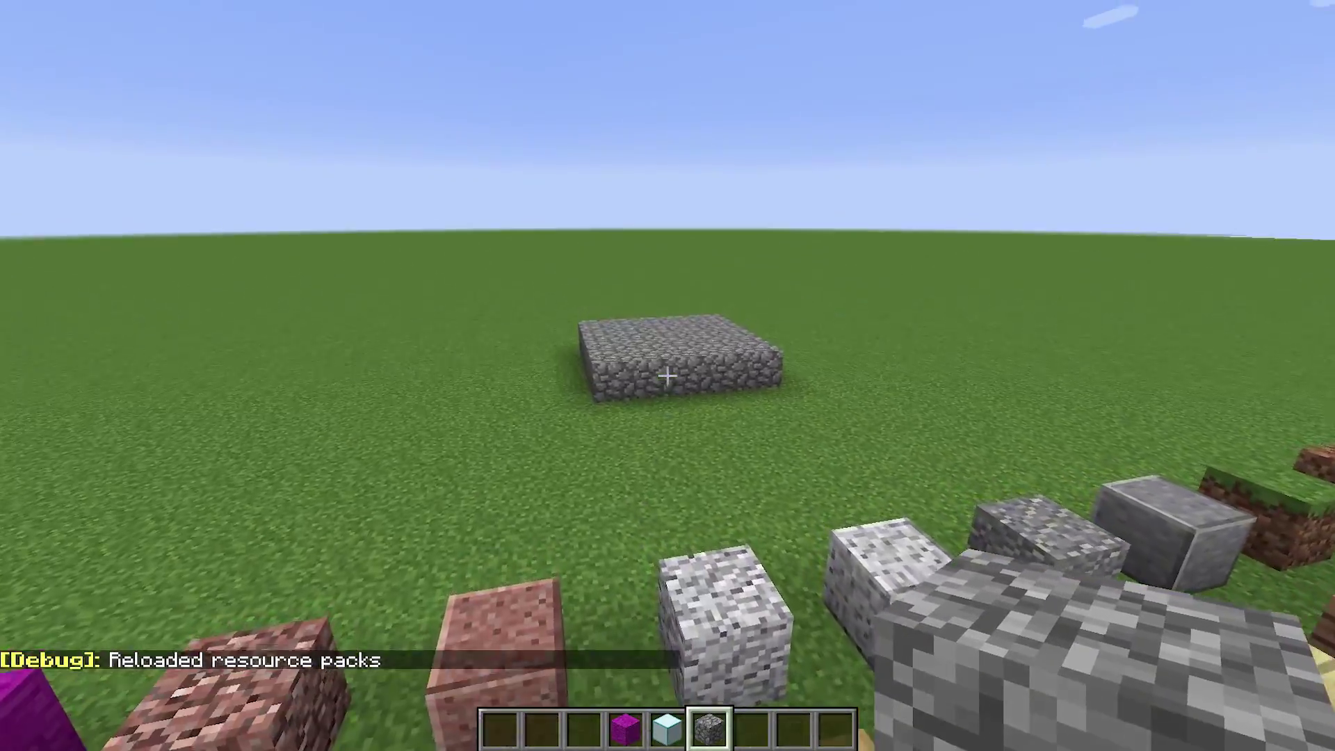
{"action": "key", "text": "w"}
{"action": "key", "text": "w"}
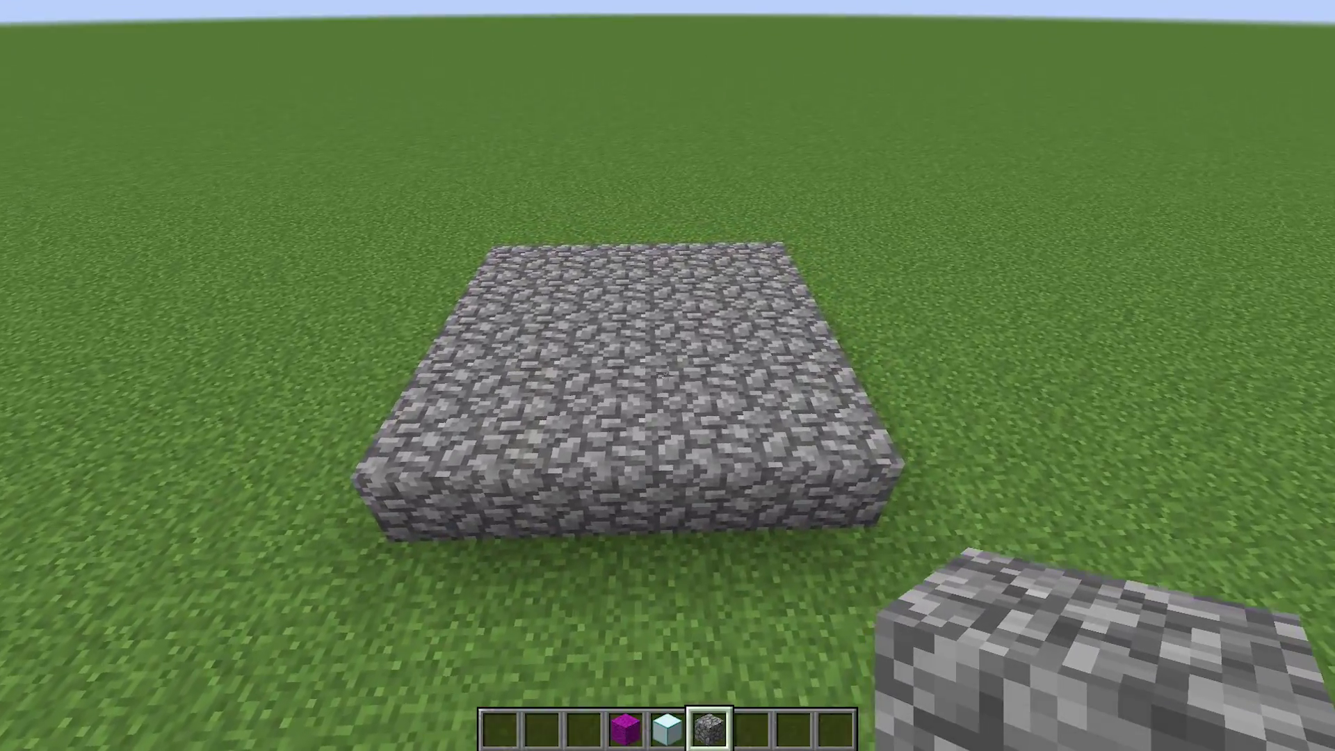
{"action": "key", "text": "w"}
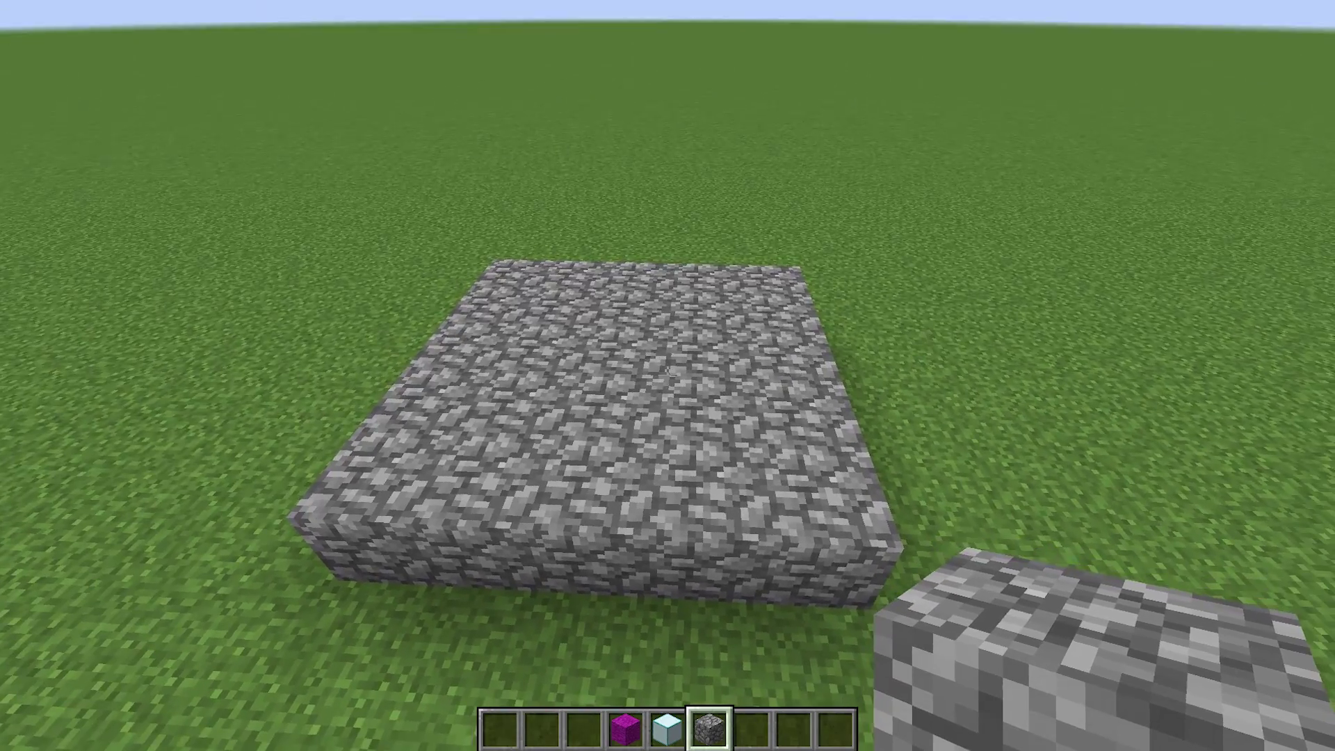
Step: Open the assets/minecraft/blockstates folder of the Broken Textures resource pack
{"action": "key", "text": "Escape"}
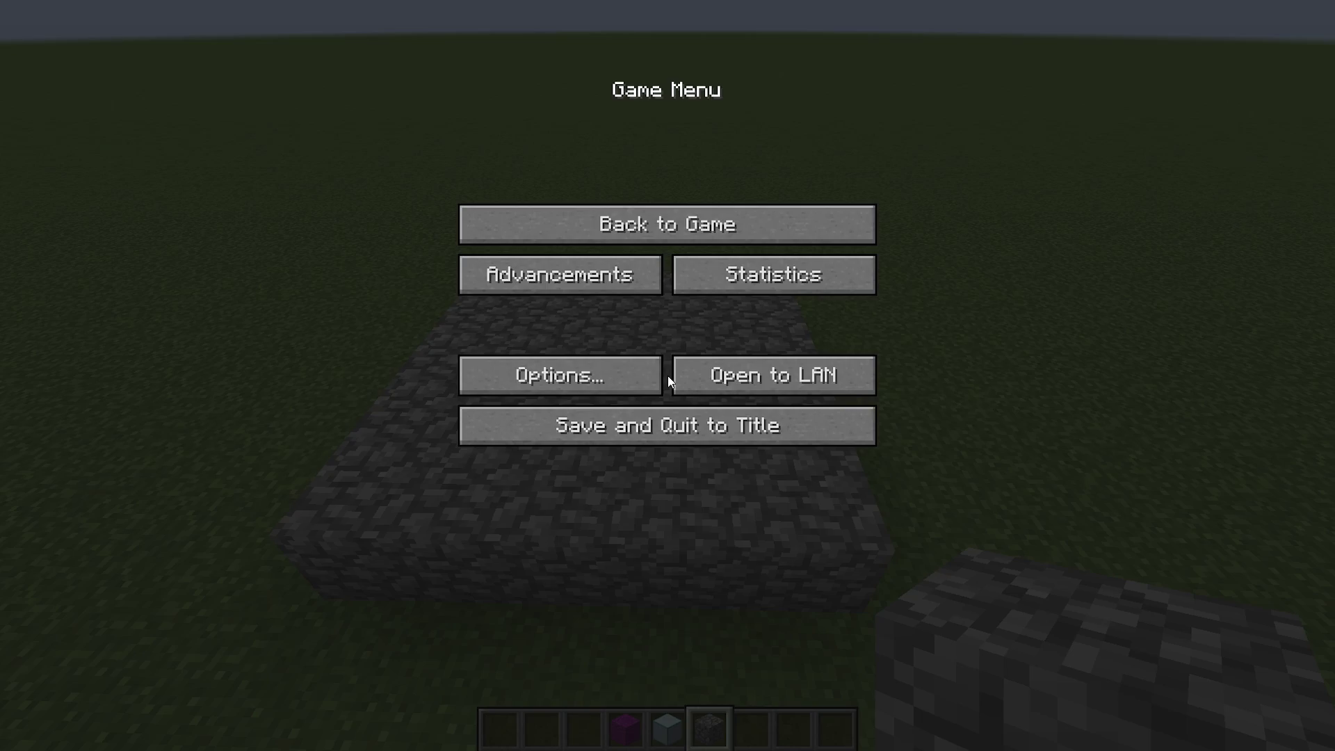
{"action": "left_click", "coordinate": [591, 376]}
{"action": "left_click", "coordinate": [568, 378]}
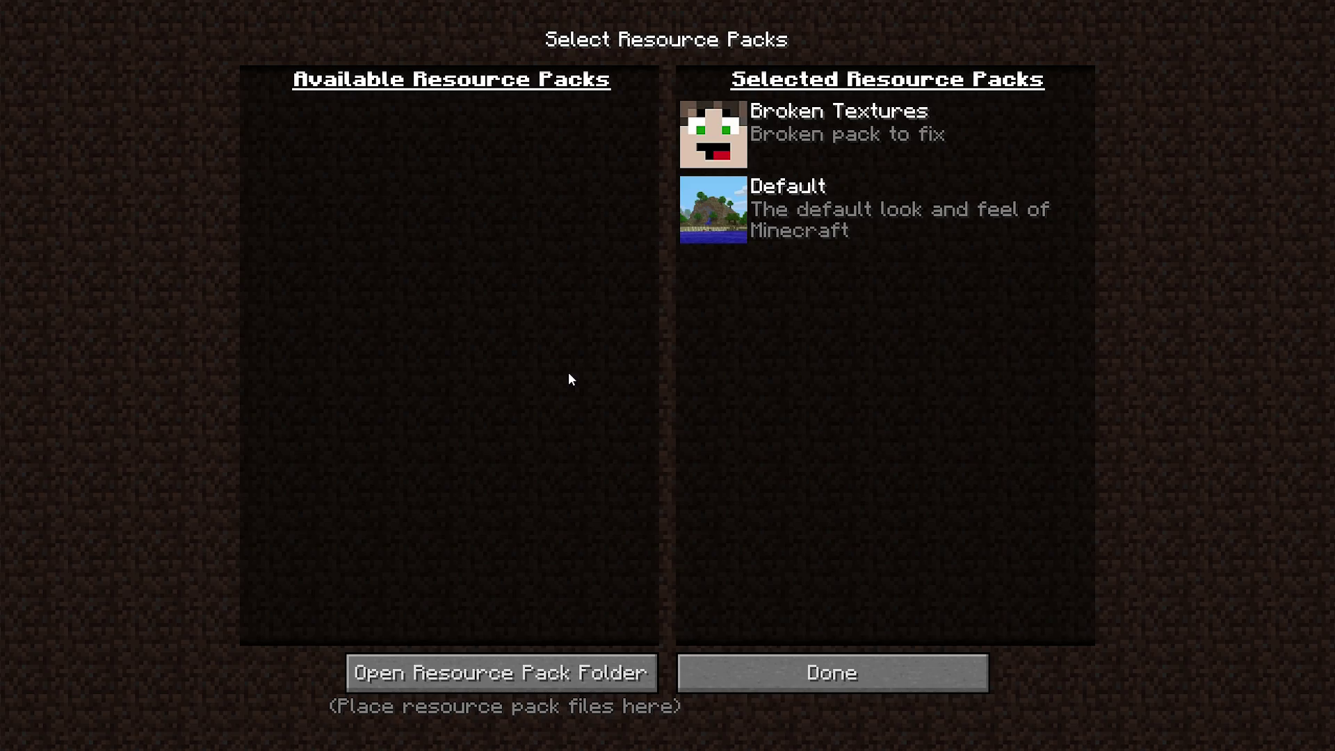
{"action": "left_click", "coordinate": [531, 656]}
{"action": "double_click", "coordinate": [472, 376]}
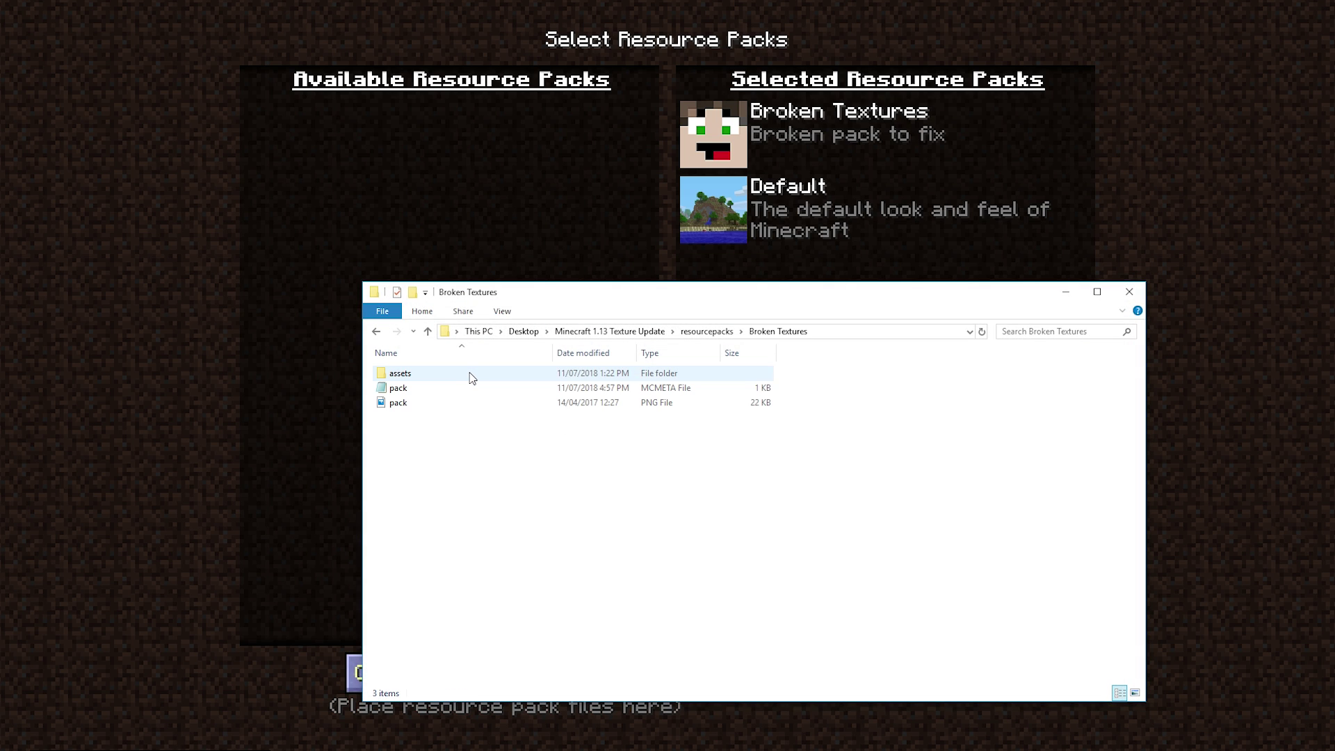
{"action": "double_click", "coordinate": [468, 374]}
{"action": "double_click", "coordinate": [468, 375]}
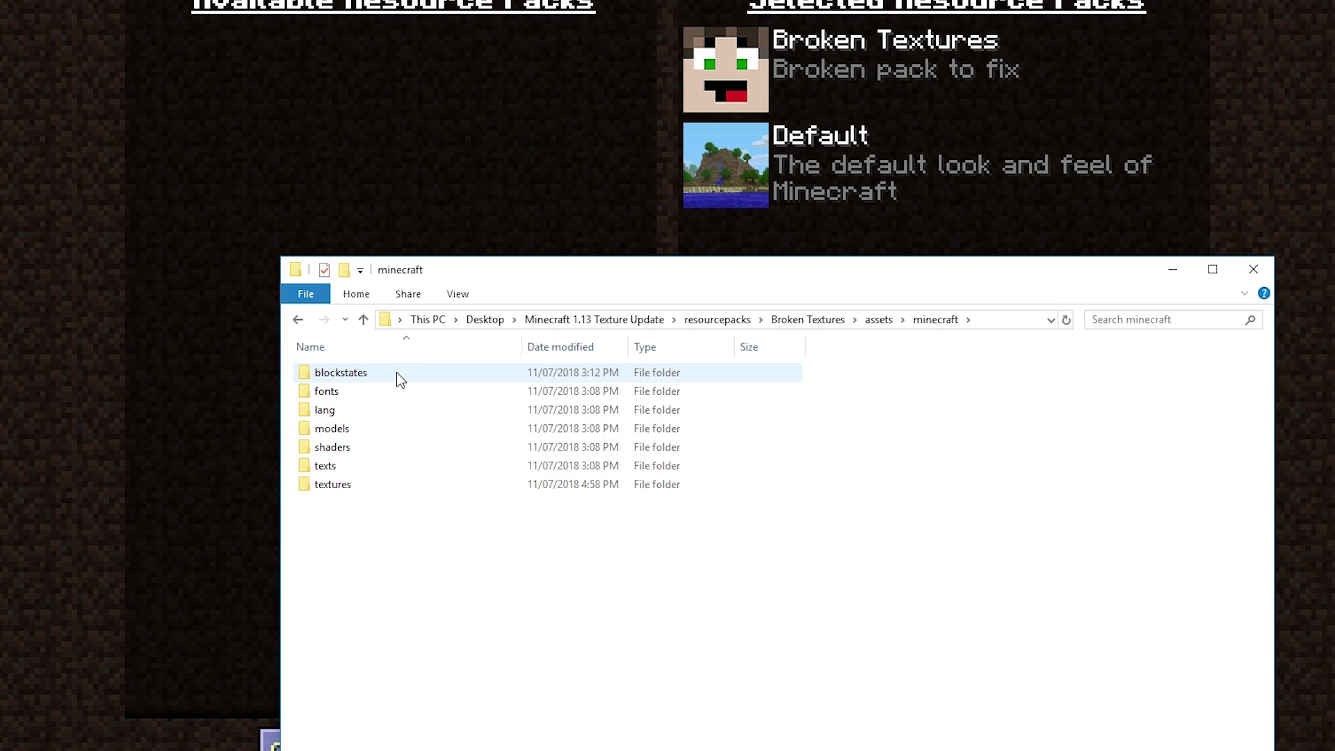
{"action": "double_click", "coordinate": [396, 373]}
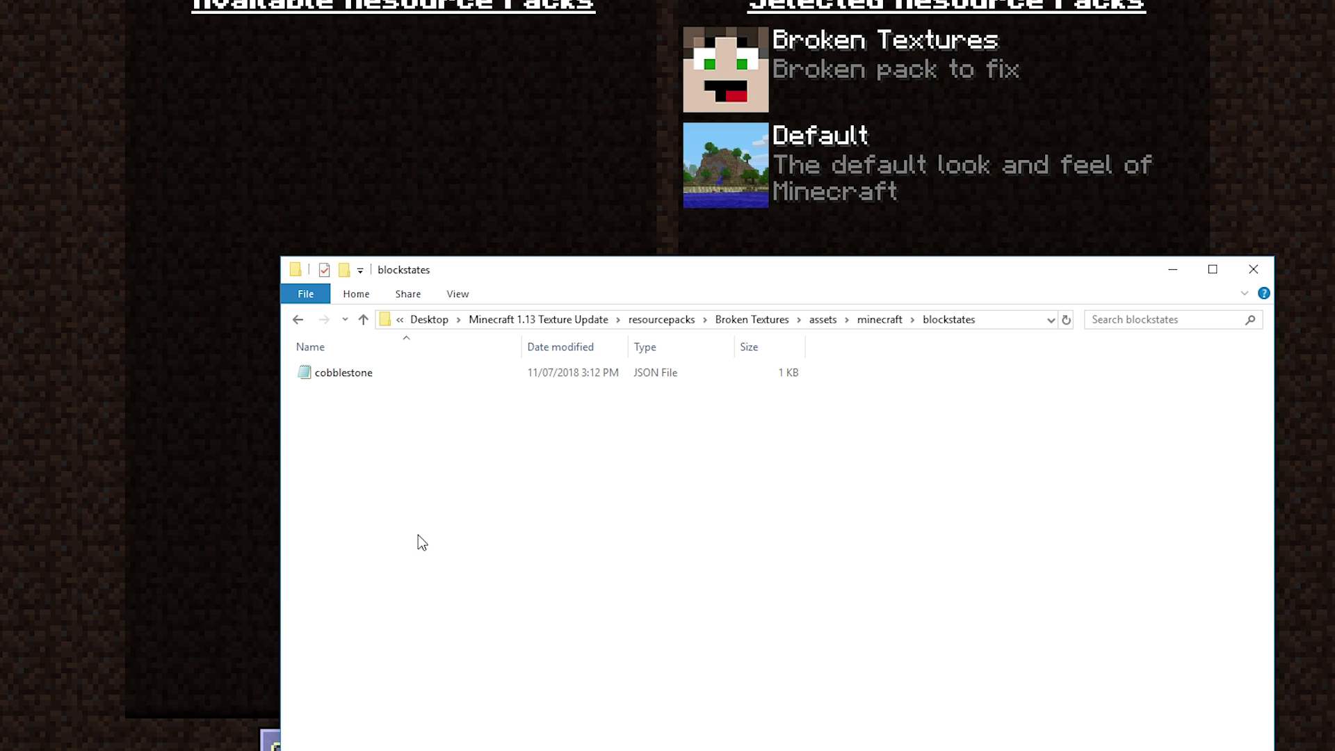
Step: Open the cobblestone blockstate file and change its first model path to "block/cobblestone"
{"action": "double_click", "coordinate": [396, 372]}
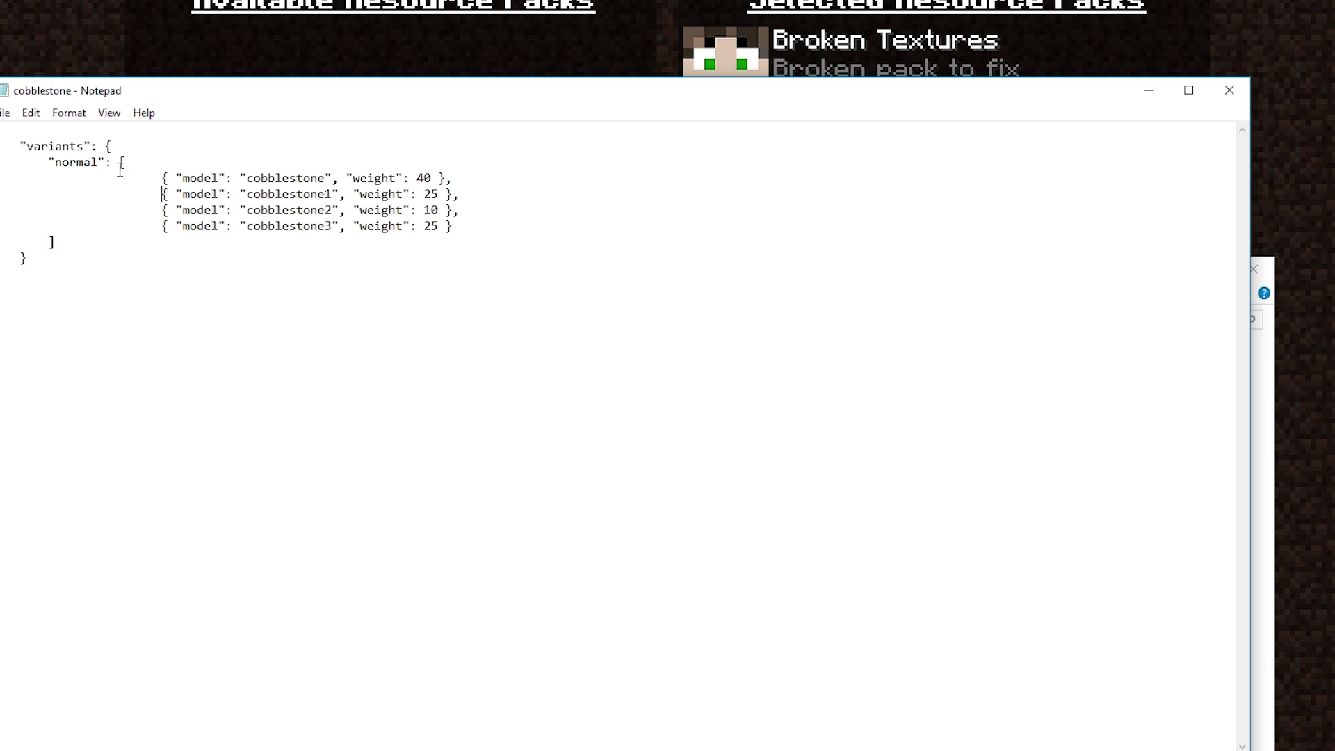
{"action": "left_click", "coordinate": [249, 178]}
{"action": "type", "text": "block"}
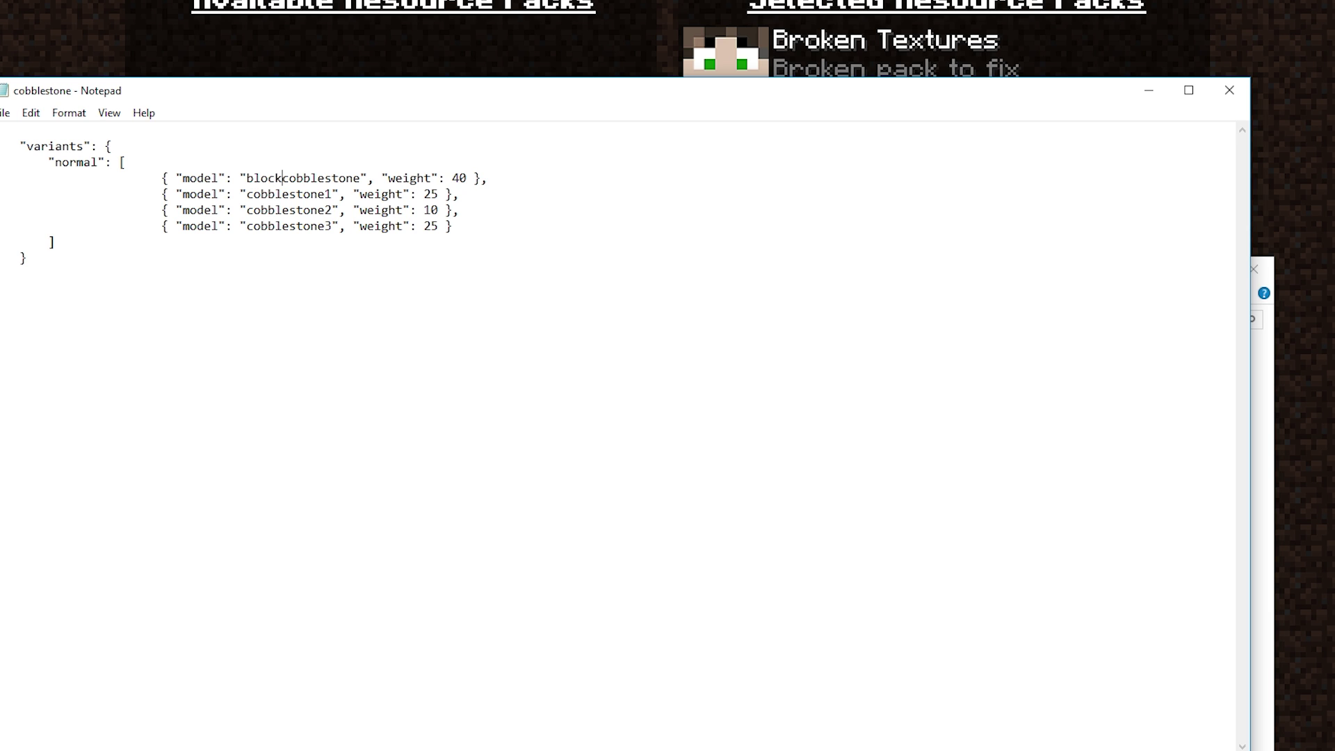
{"action": "type", "text": "/"}
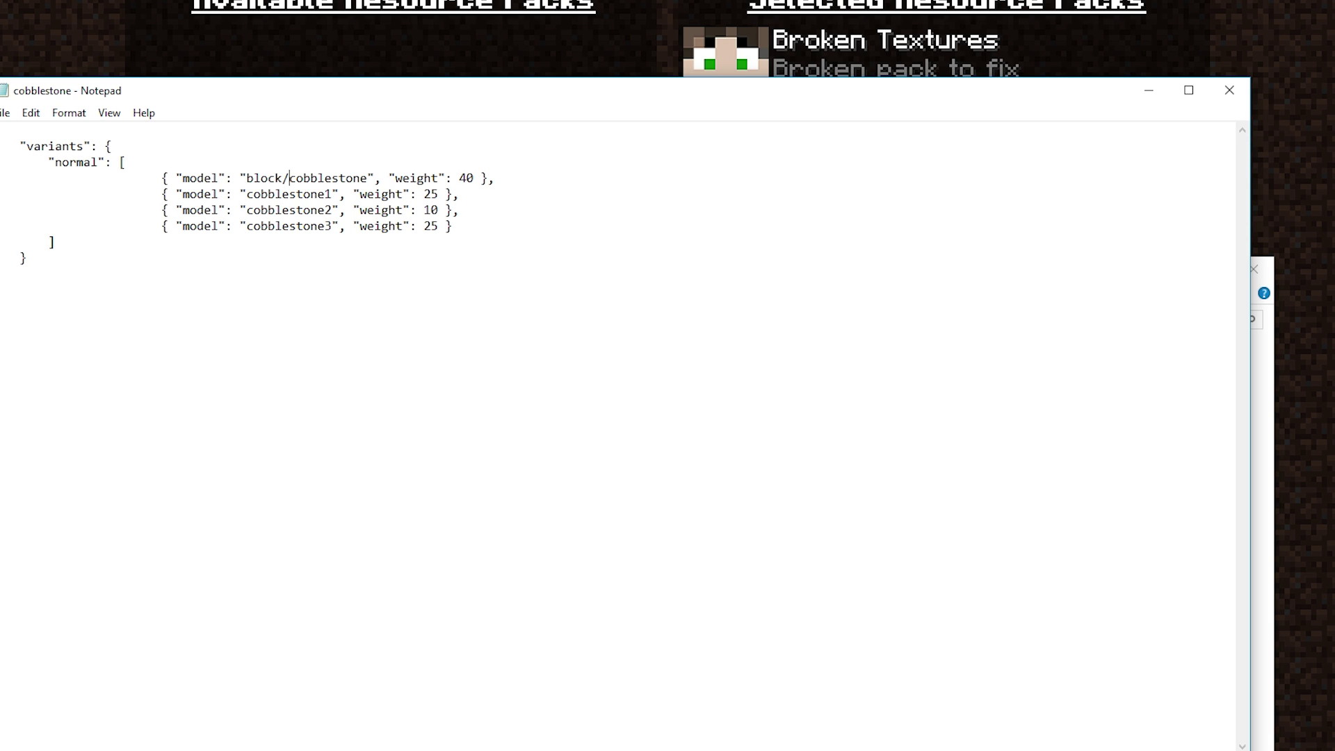
Step: Copy the "block/" prefix to the cobblestone1, cobblestone2 and cobblestone3 model paths in the blockstate file
{"action": "left_click_drag", "start_coordinate": [290, 178], "coordinate": [245, 178]}
{"action": "key", "text": "ctrl+c"}
{"action": "left_click", "coordinate": [246, 194]}
{"action": "key", "text": "ctrl+v"}
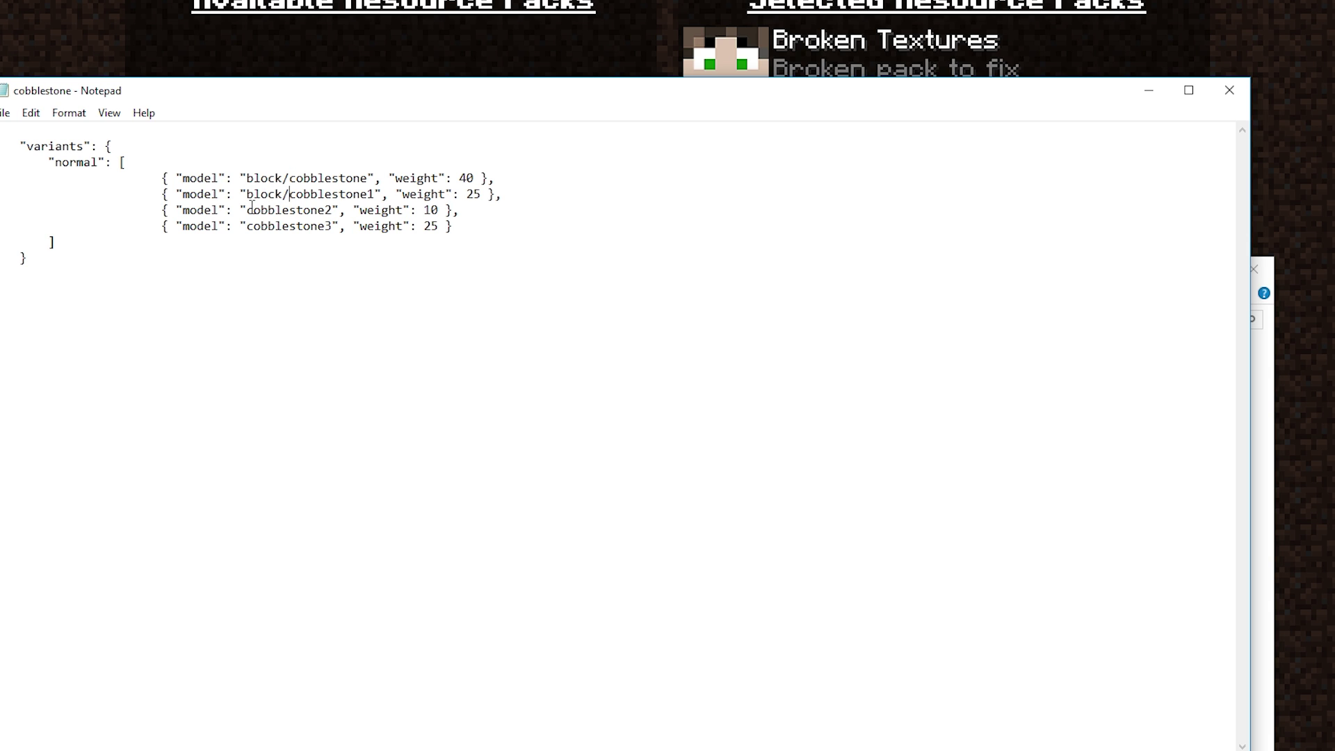
{"action": "left_click", "coordinate": [247, 210]}
{"action": "key", "text": "ctrl+v"}
{"action": "left_click", "coordinate": [247, 226]}
{"action": "key", "text": "ctrl+v"}
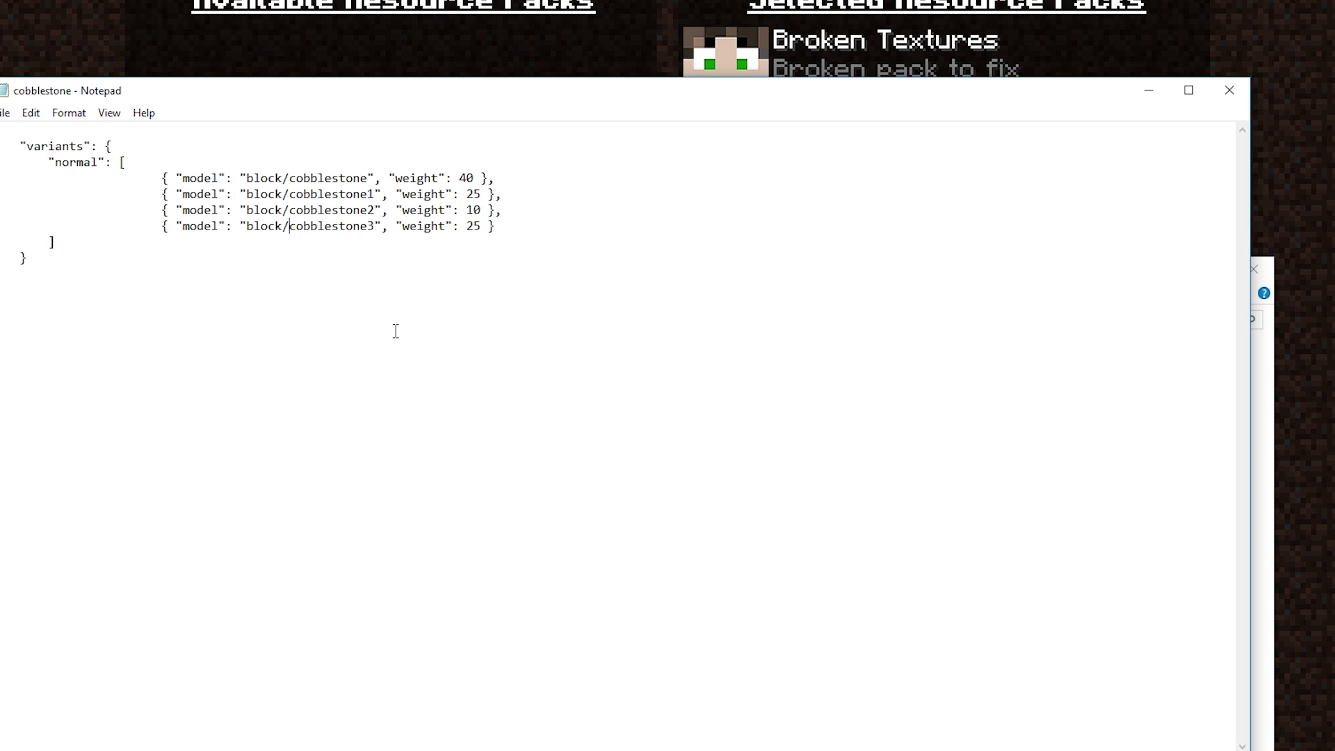
Step: Leave the blockstates folder, return to the Minecraft world and reload the resource packs
{"action": "left_click", "coordinate": [1216, 271]}
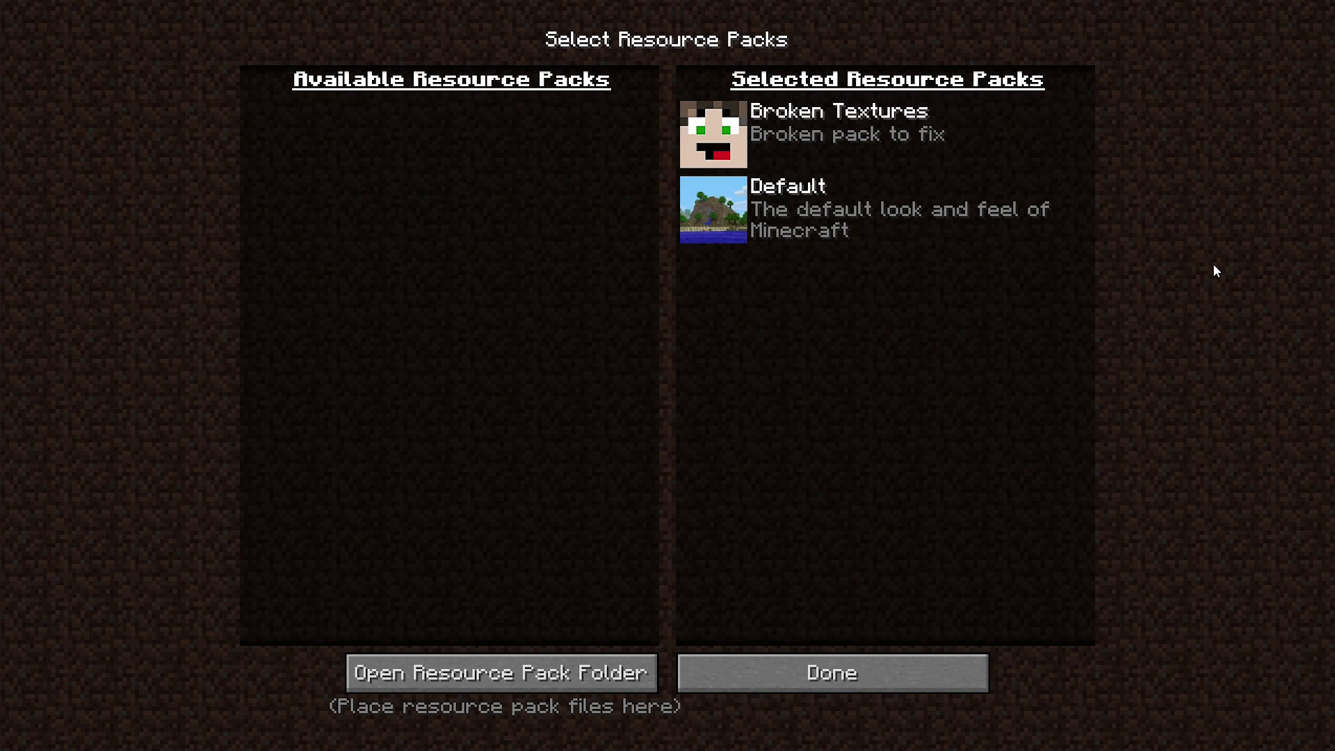
{"action": "left_click", "coordinate": [878, 665]}
{"action": "left_click", "coordinate": [766, 497]}
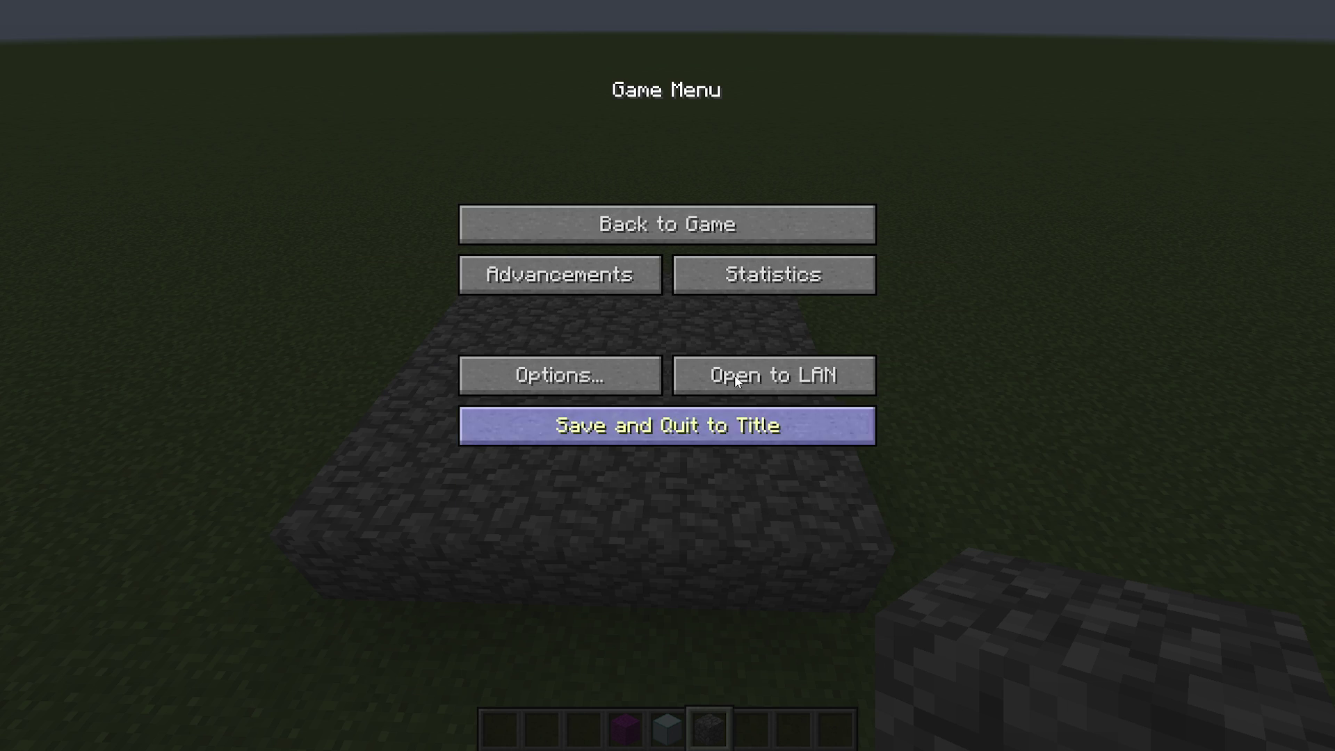
{"action": "key", "text": "Escape"}
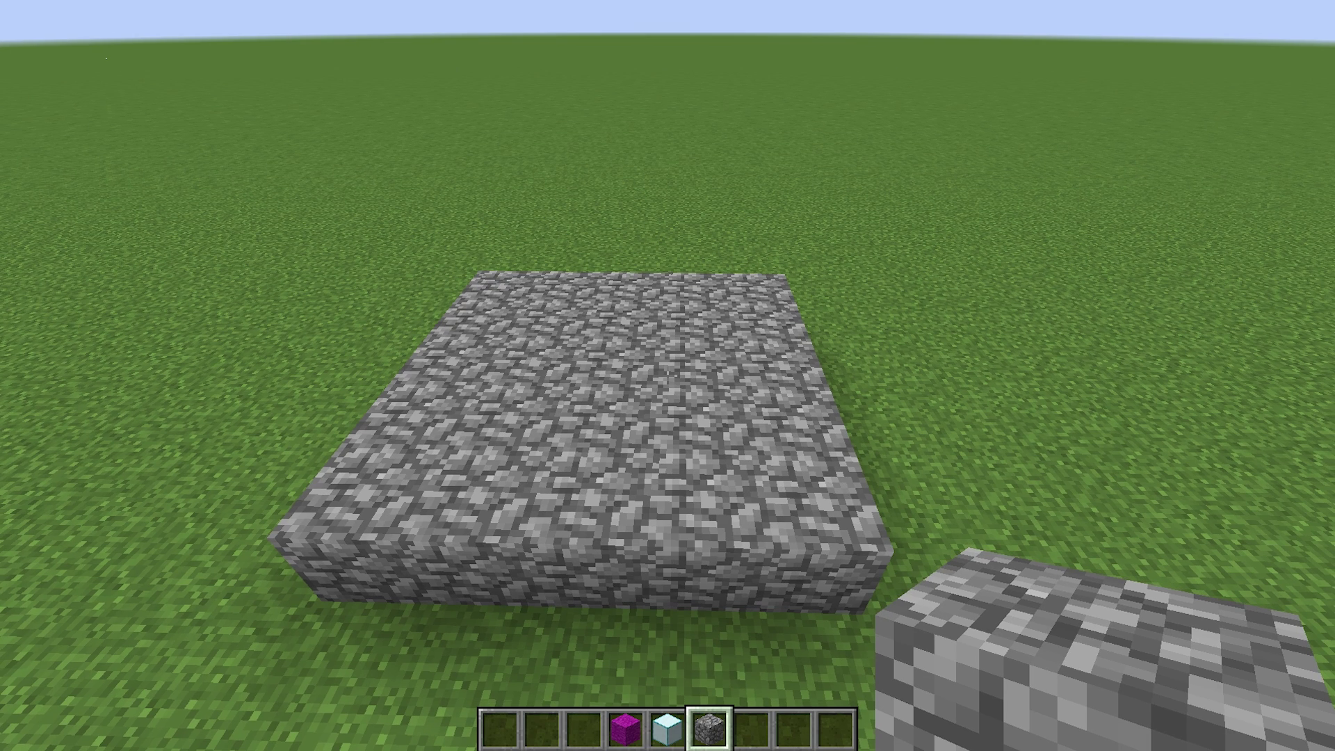
{"action": "key", "text": "F3+f"}
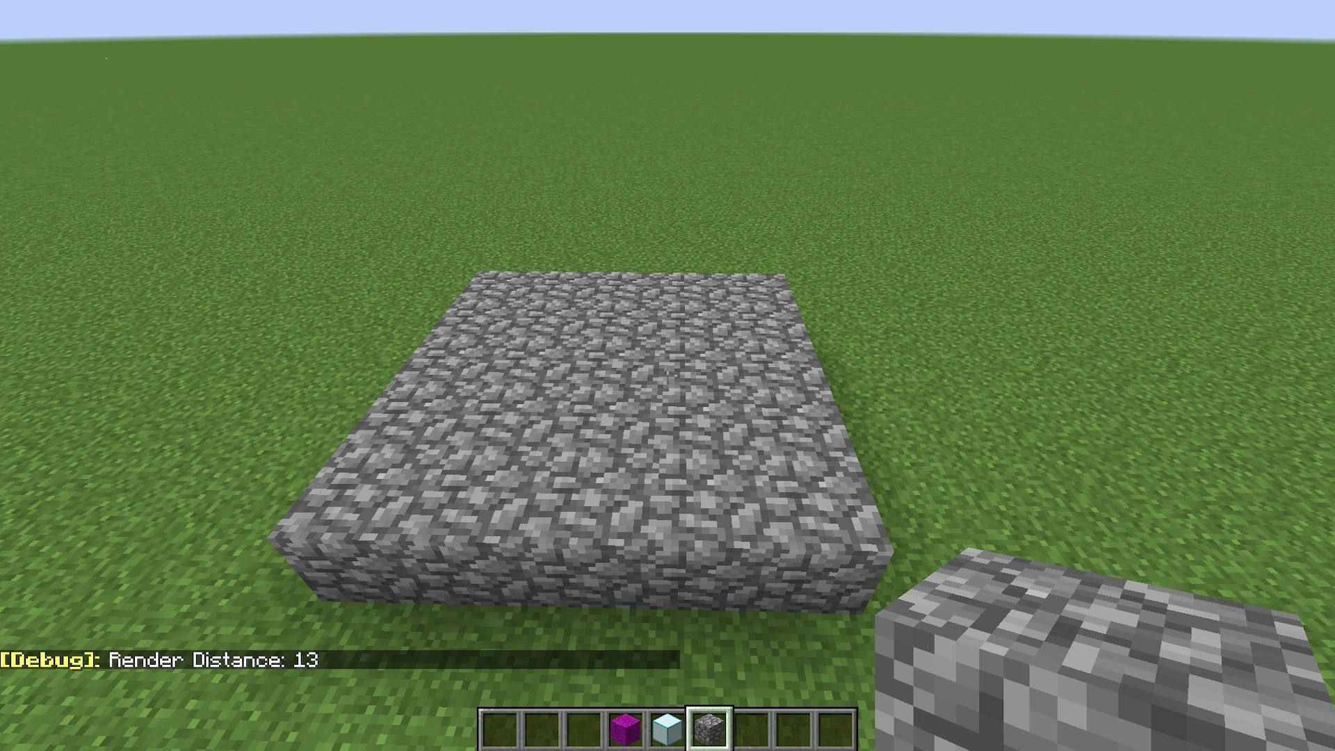
{"action": "key", "text": "F3+t"}
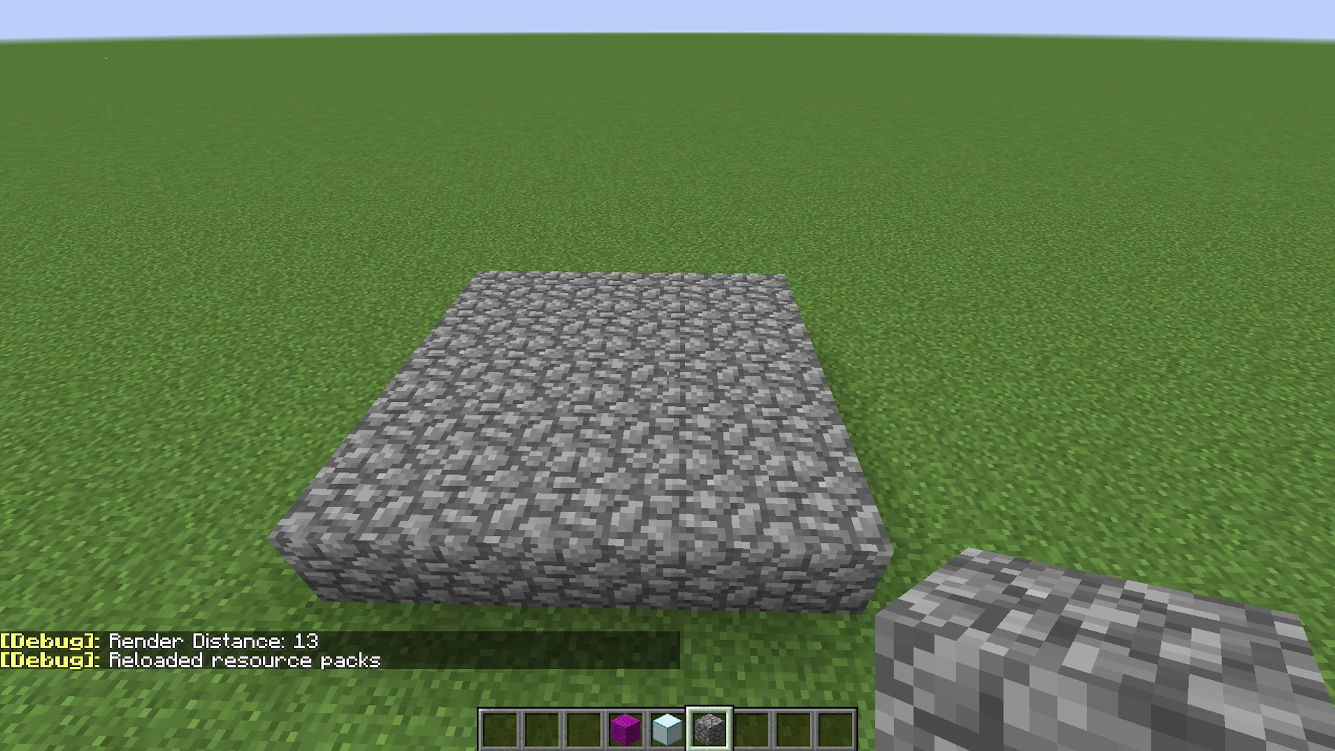
Step: Clear the variant name "normal" to an empty string in the cobblestone blockstate file, then reload the resource packs in the world
{"action": "key", "text": "alt+Tab"}
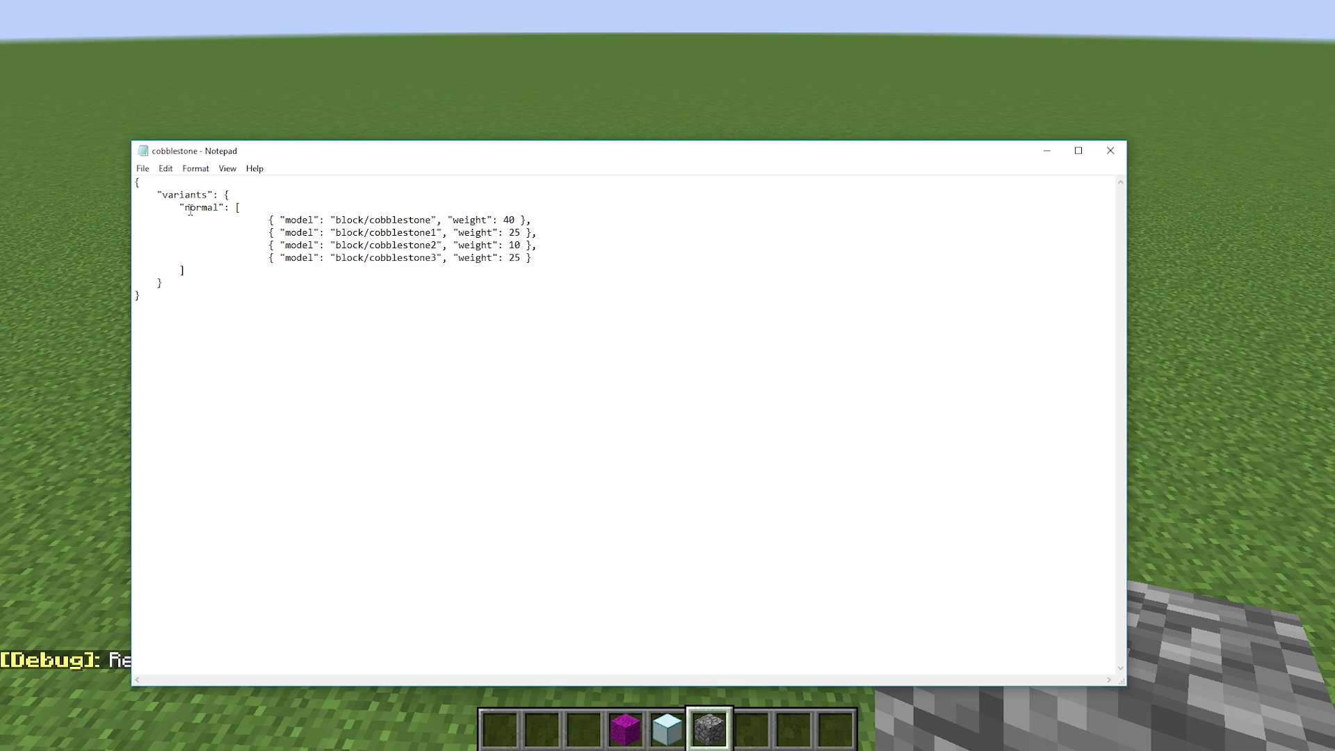
{"action": "left_click_drag", "start_coordinate": [185, 207], "coordinate": [220, 207]}
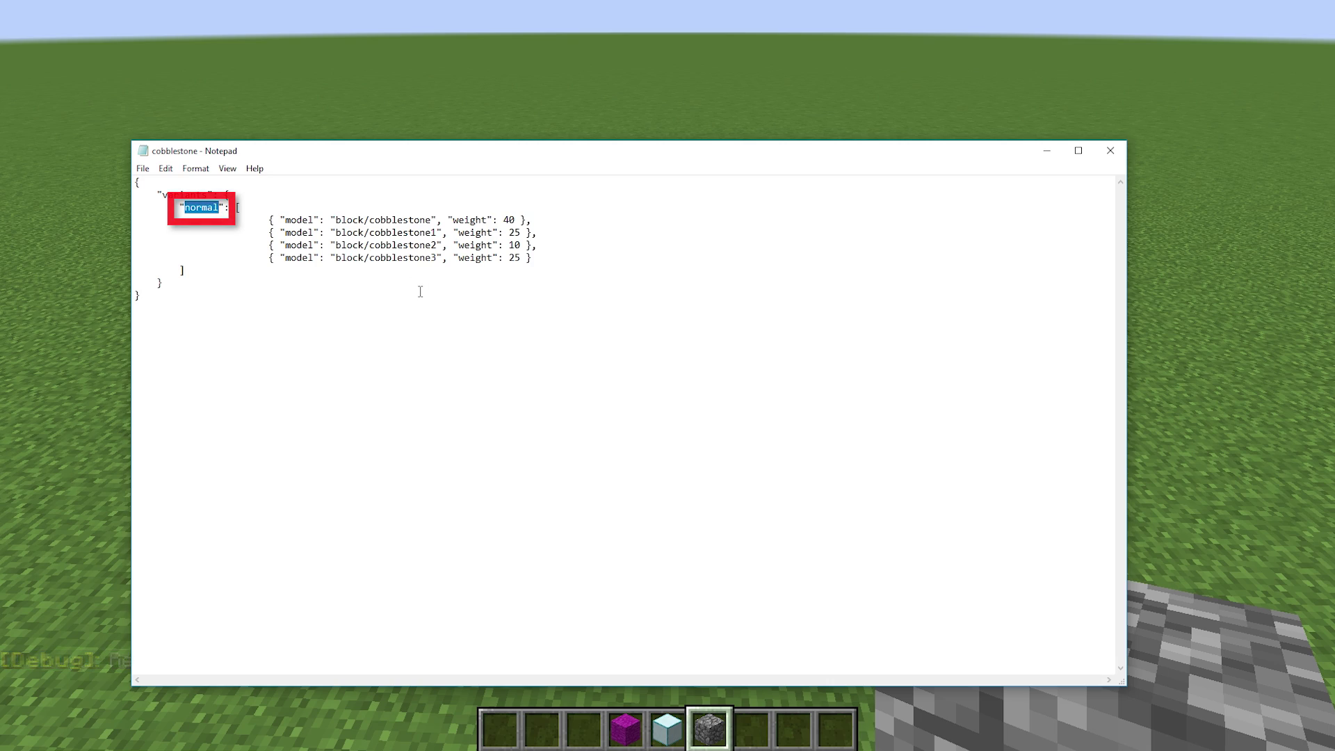
{"action": "key", "text": "BackSpace"}
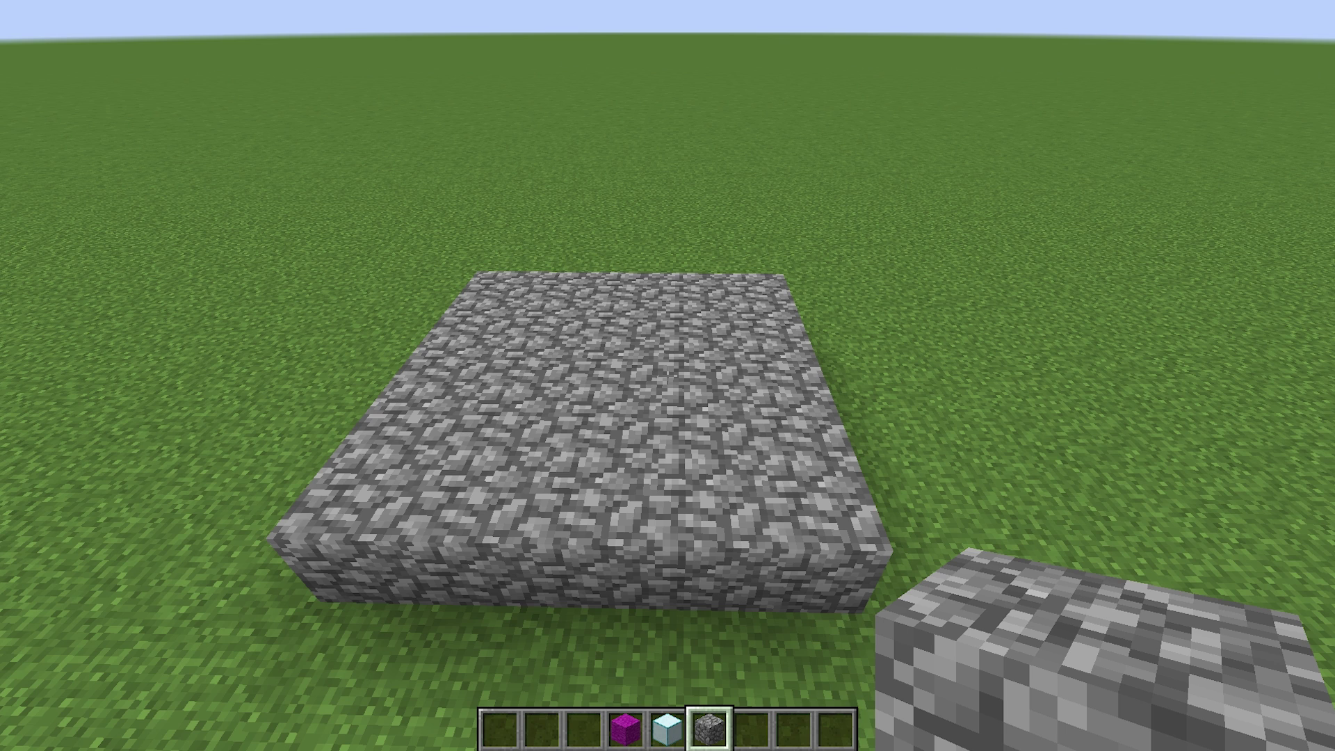
{"action": "key", "text": "F3+t"}
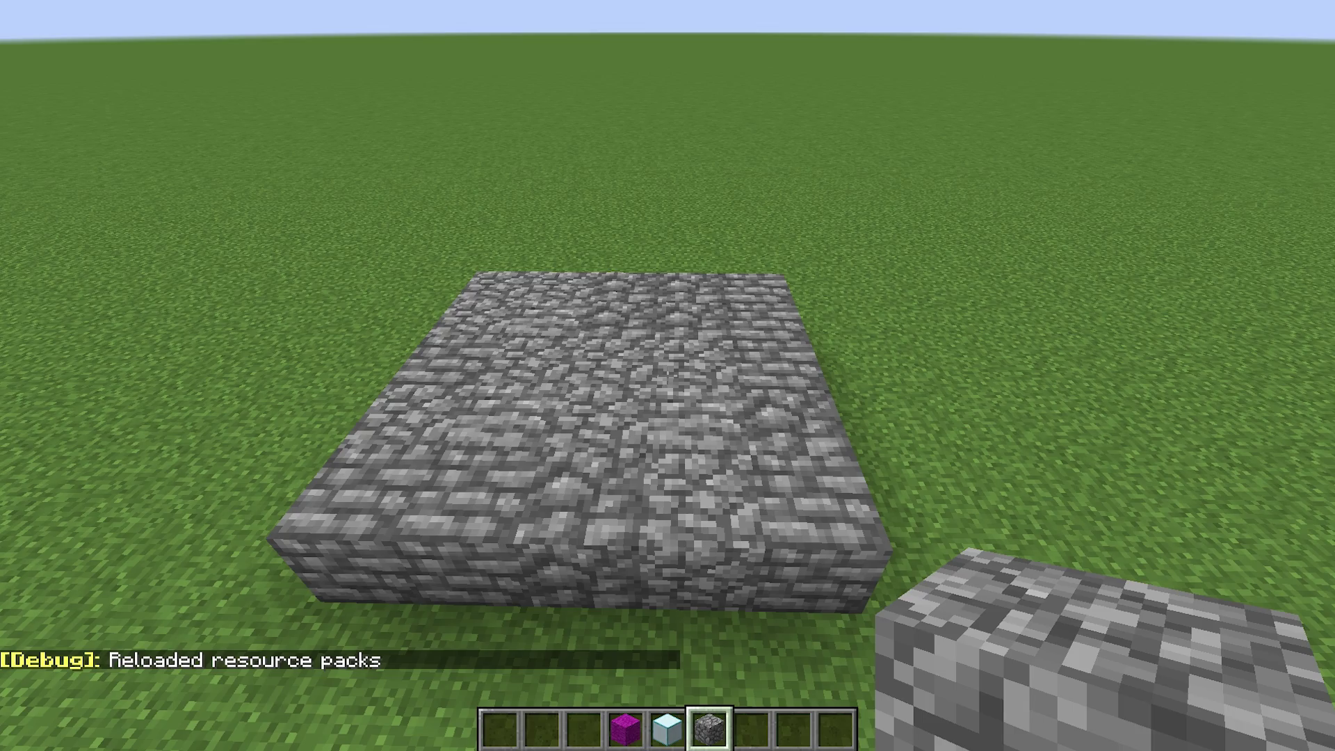
Step: Fly over the block display to inspect the reloaded textures on the blocks, plants, doors, minecarts, beds and banners
{"action": "key", "text": "s"}
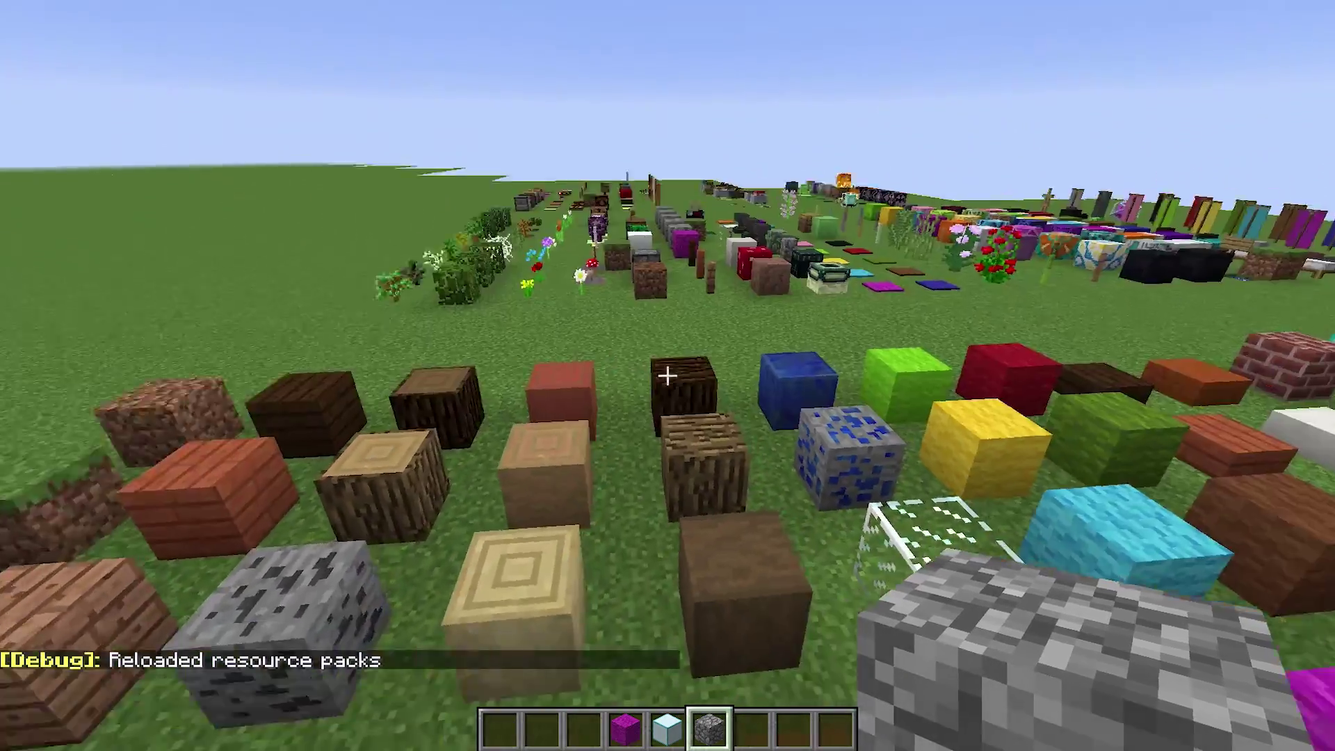
{"action": "key", "text": "w"}
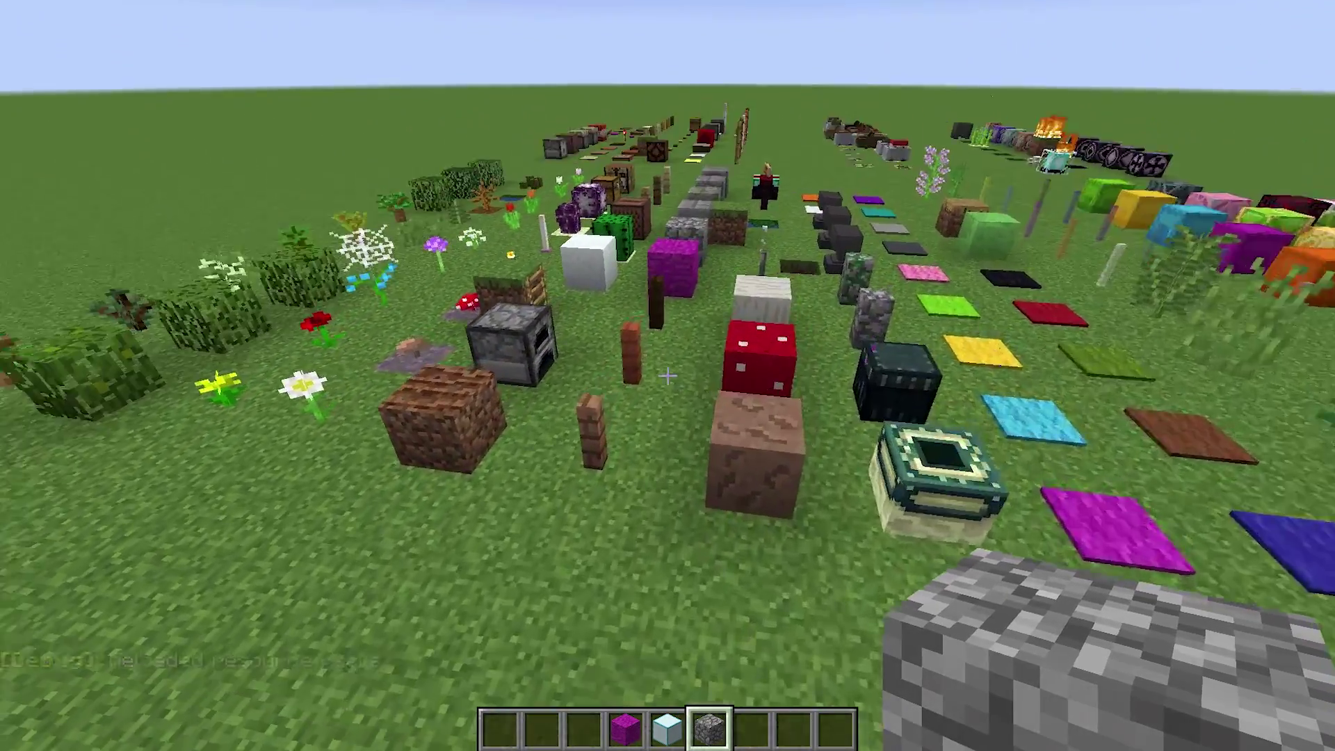
{"action": "key", "text": "w"}
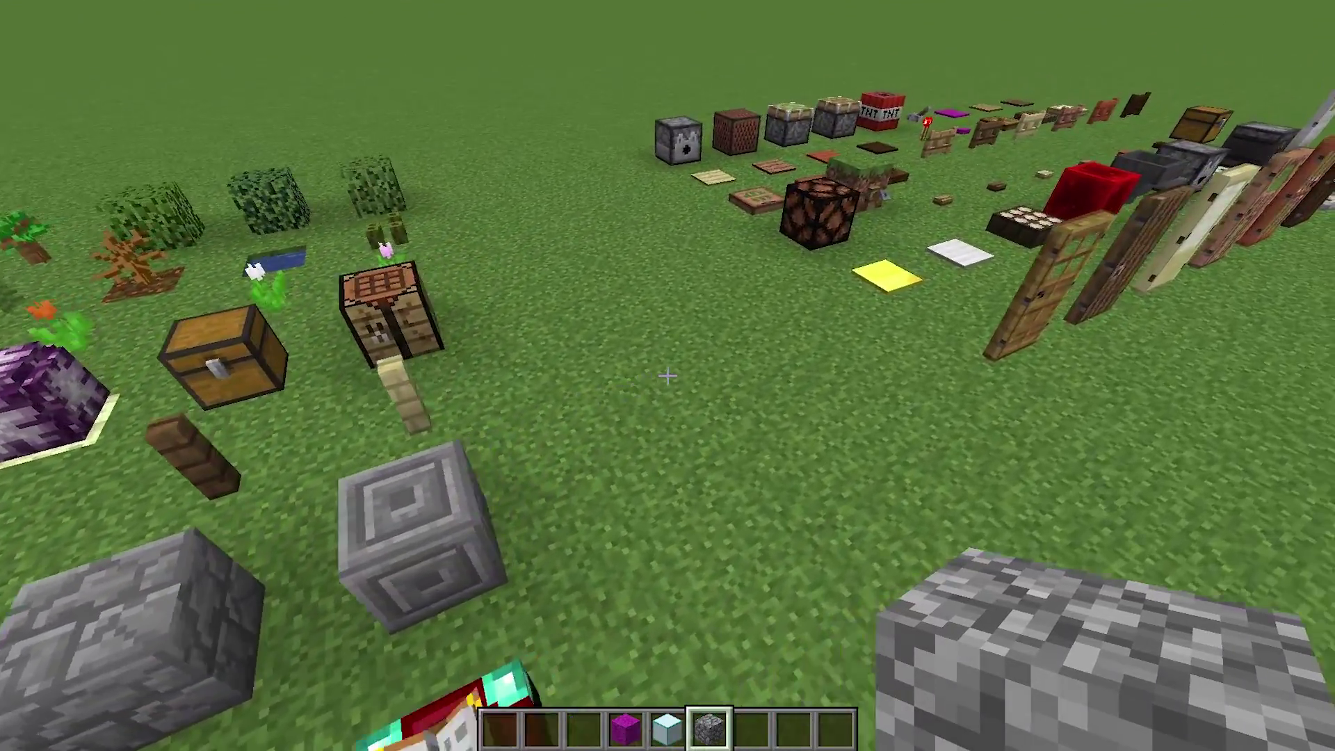
{"action": "key", "text": "s"}
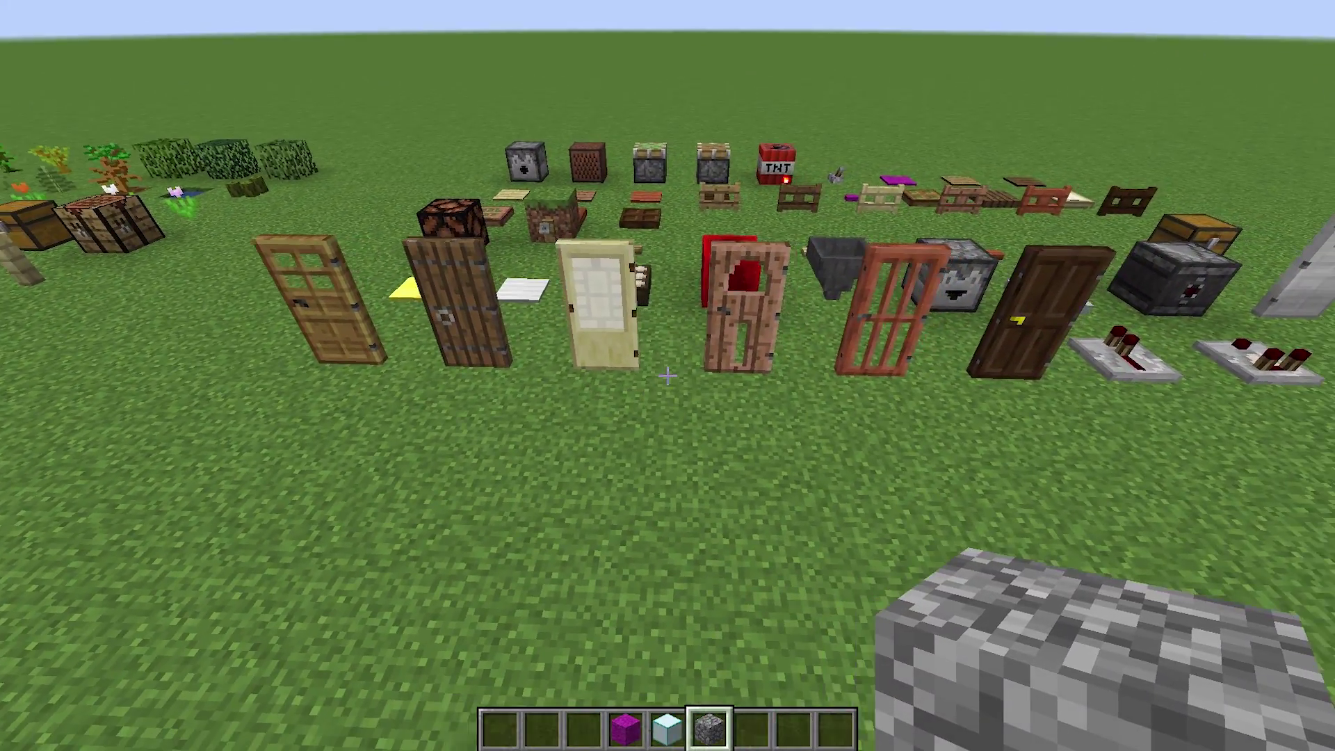
{"action": "key", "text": "d"}
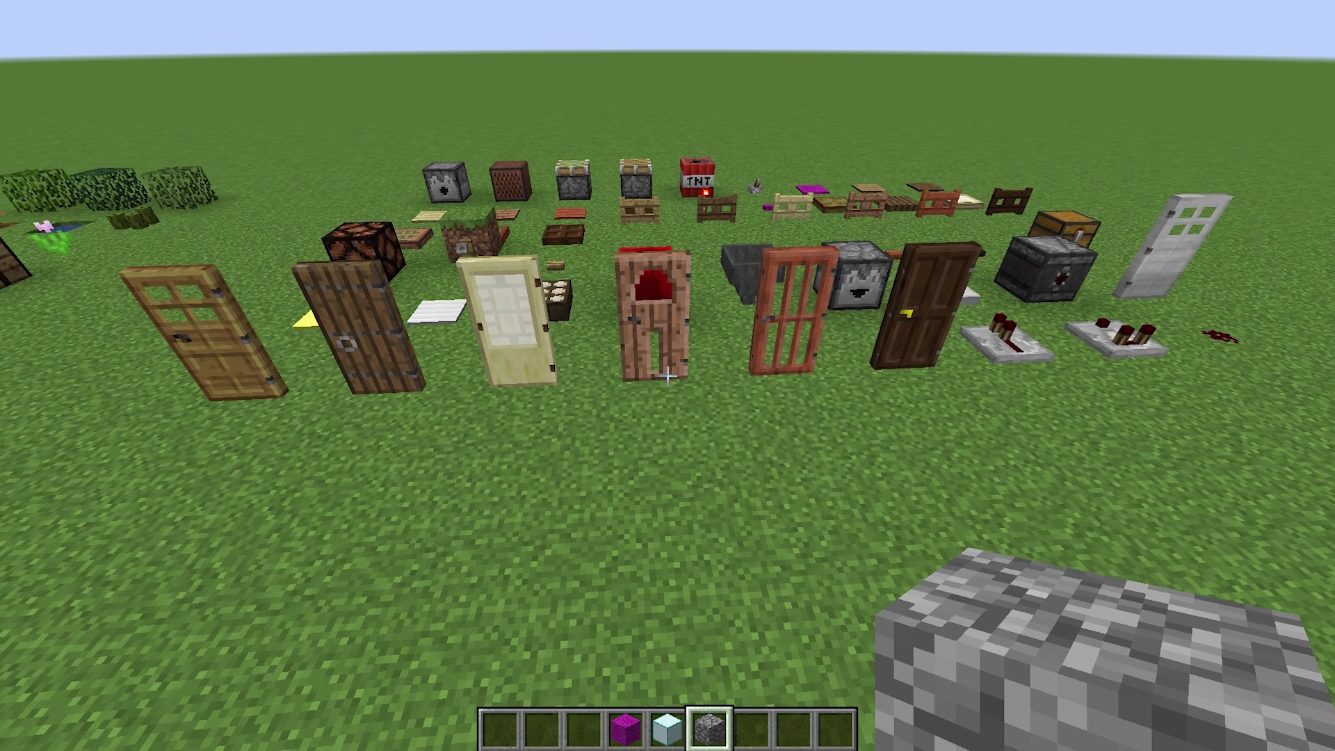
{"action": "key", "text": "s"}
{"action": "key", "text": "s"}
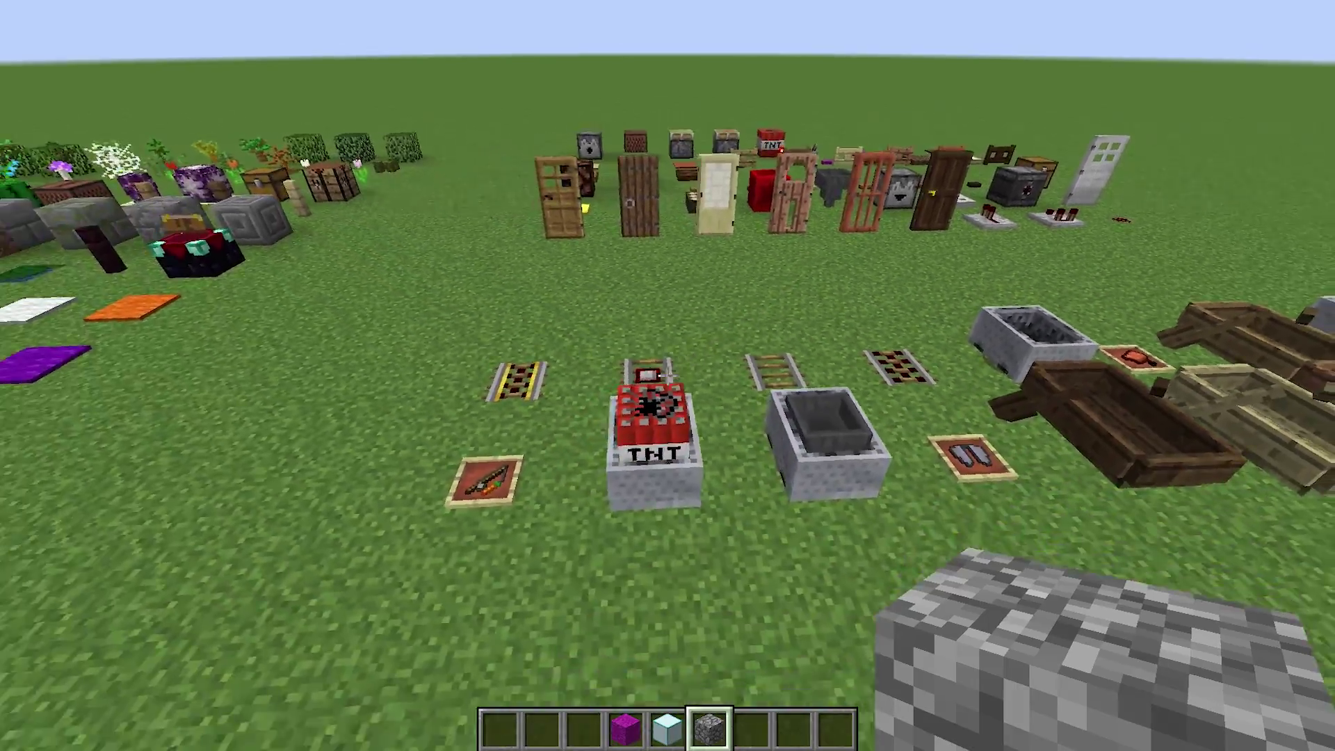
{"action": "key", "text": "s"}
{"action": "key", "text": "space"}
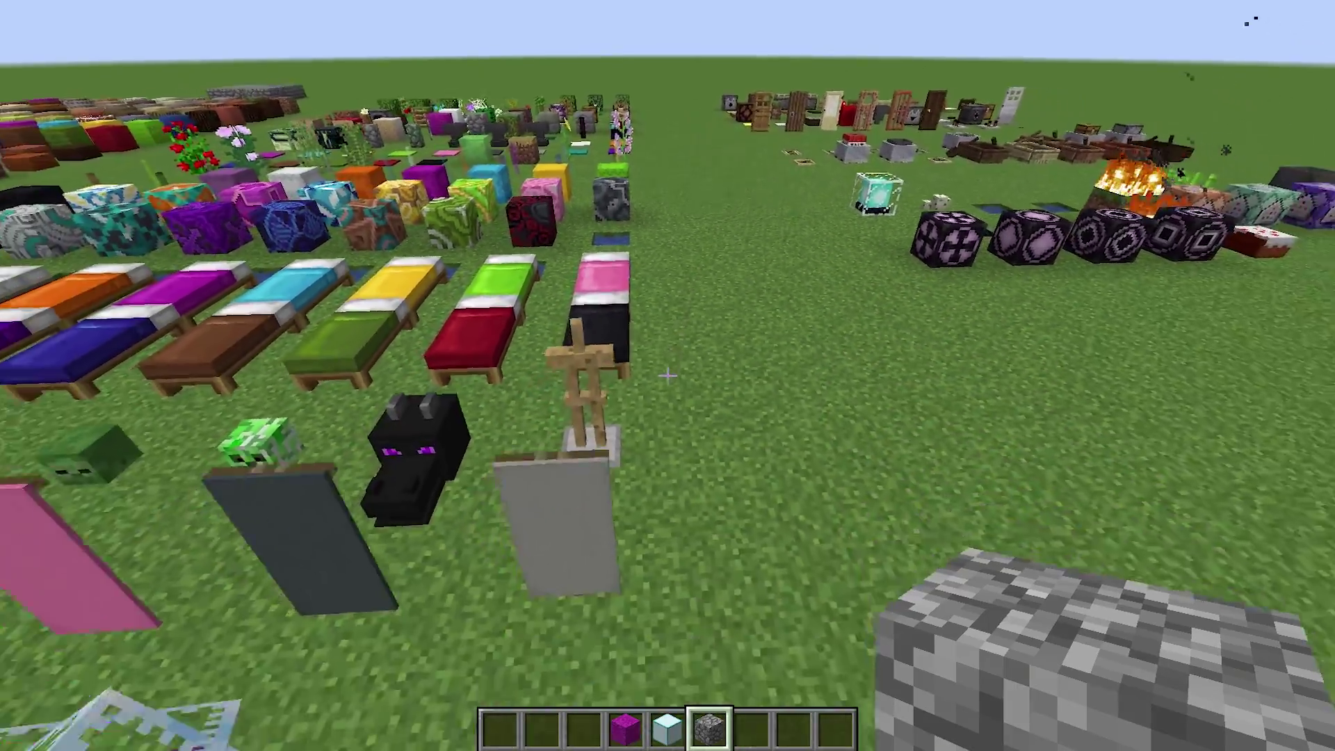
{"action": "key", "text": "a"}
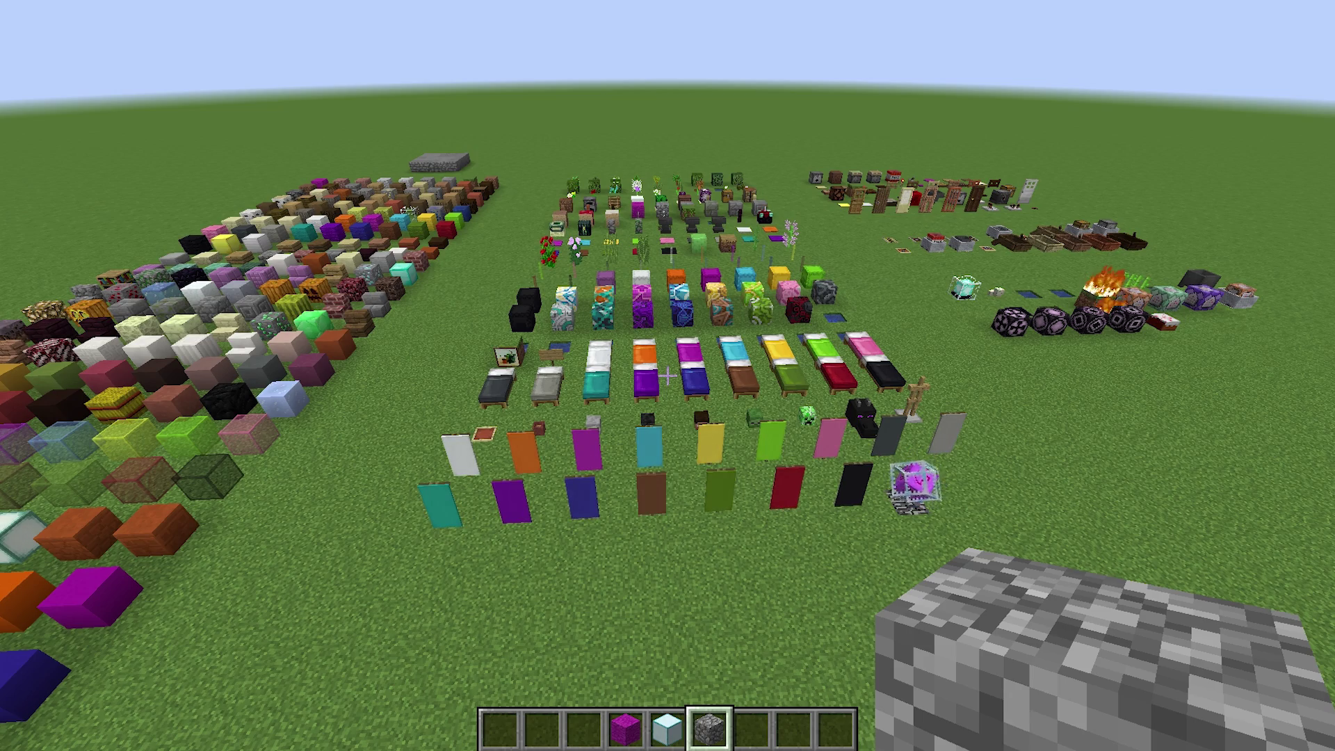
{"action": "key", "text": "a"}
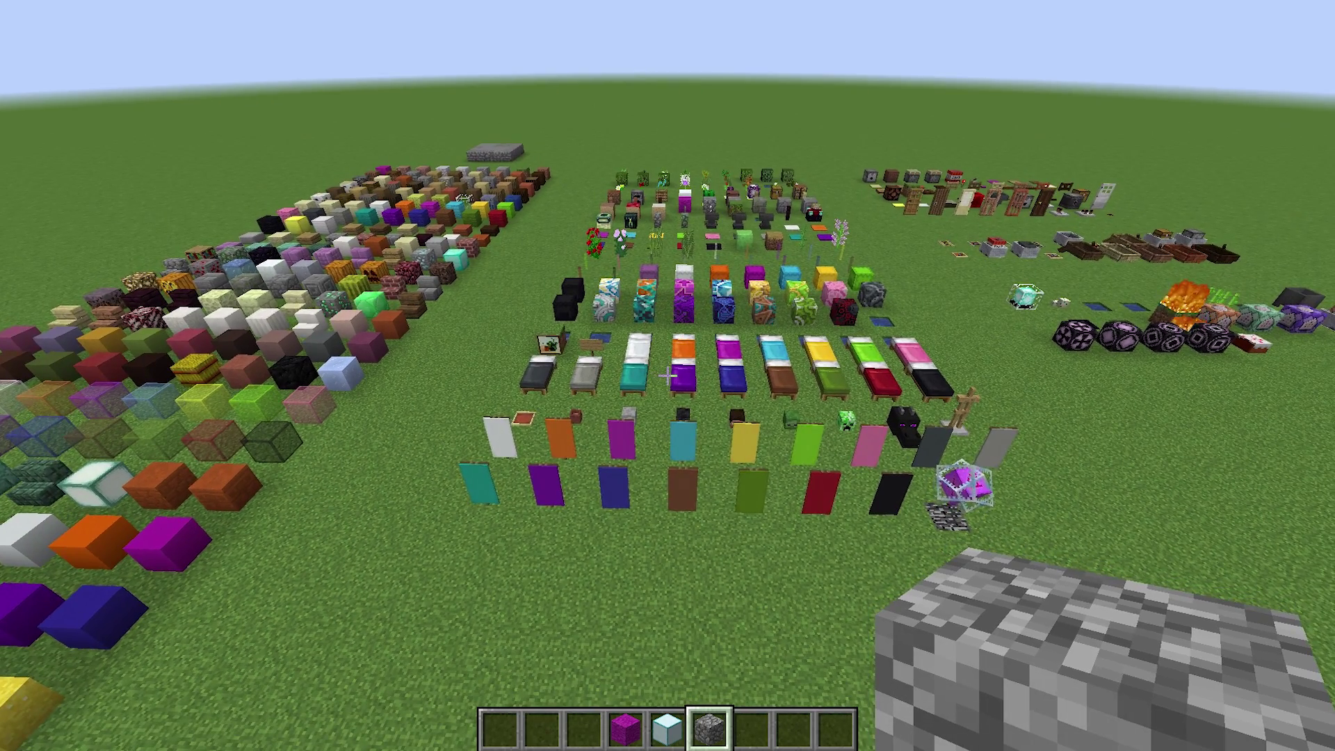
{"action": "key", "text": "d"}
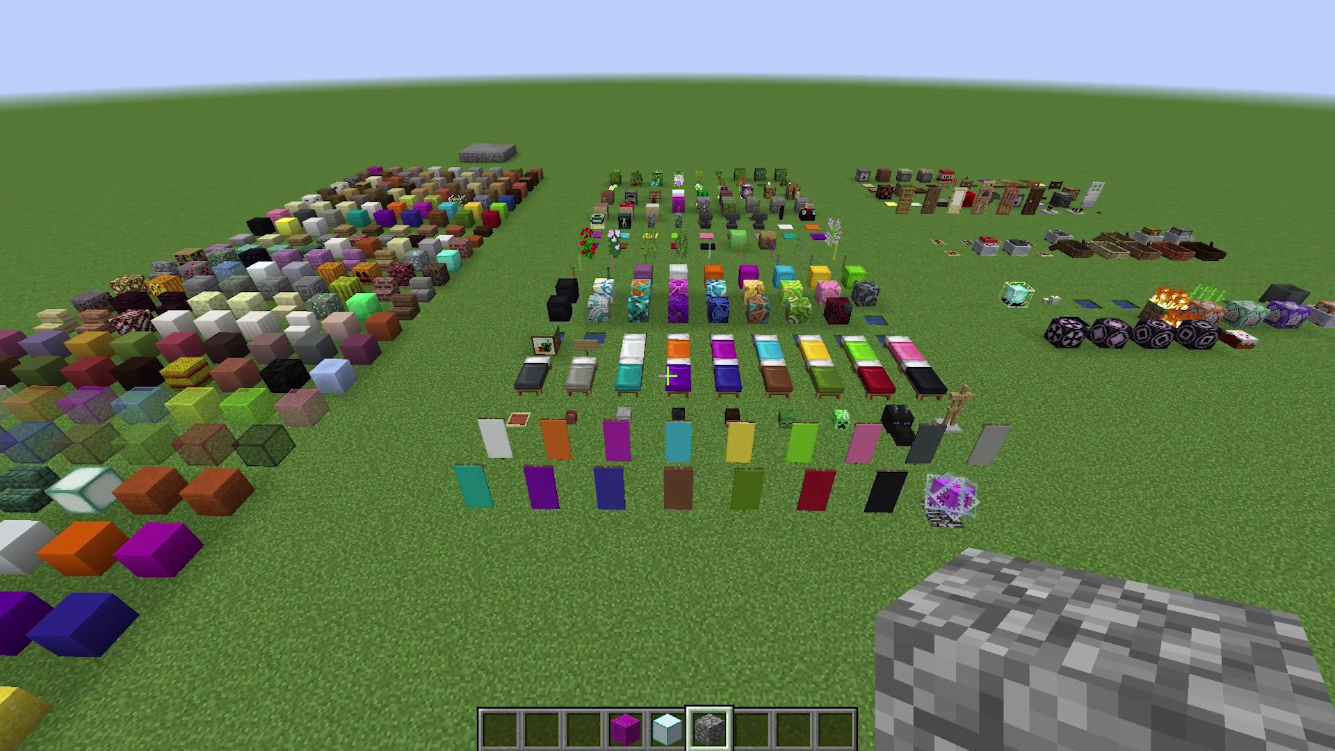
{"action": "key", "text": "d"}
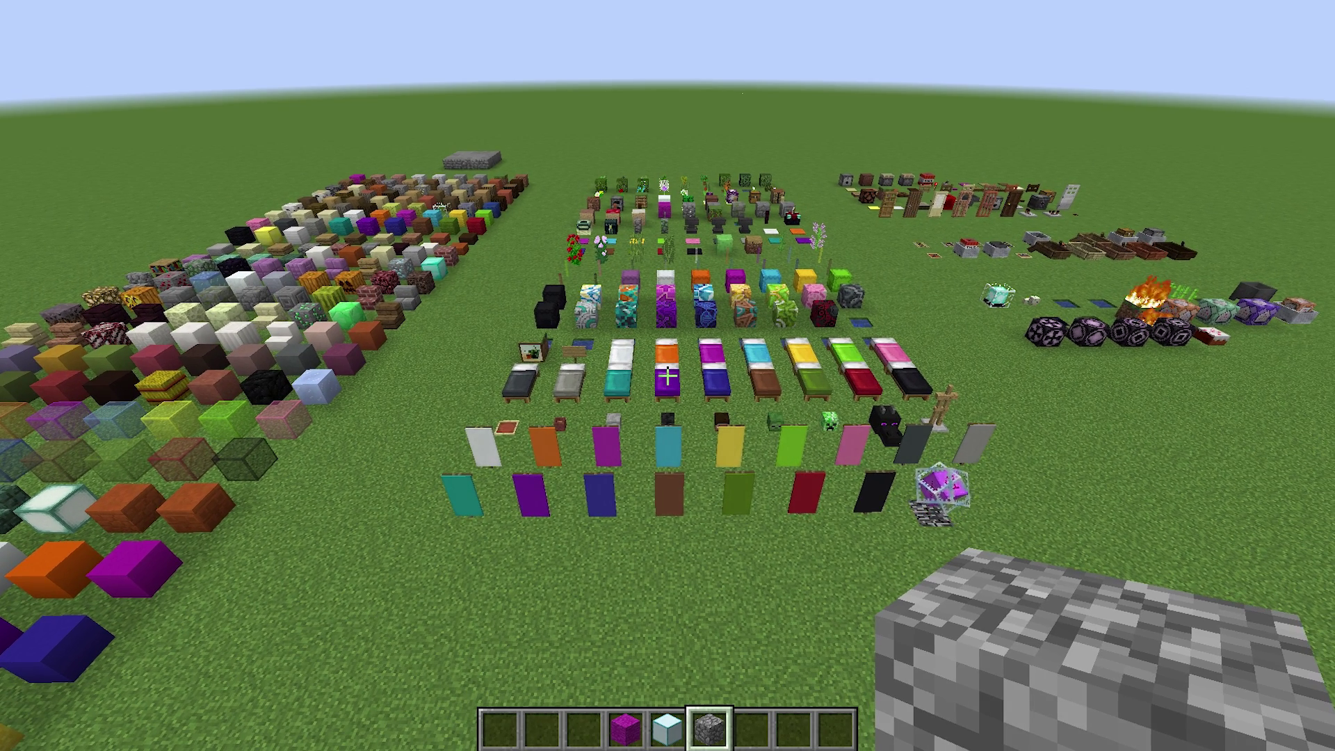
{"action": "key", "text": "d"}
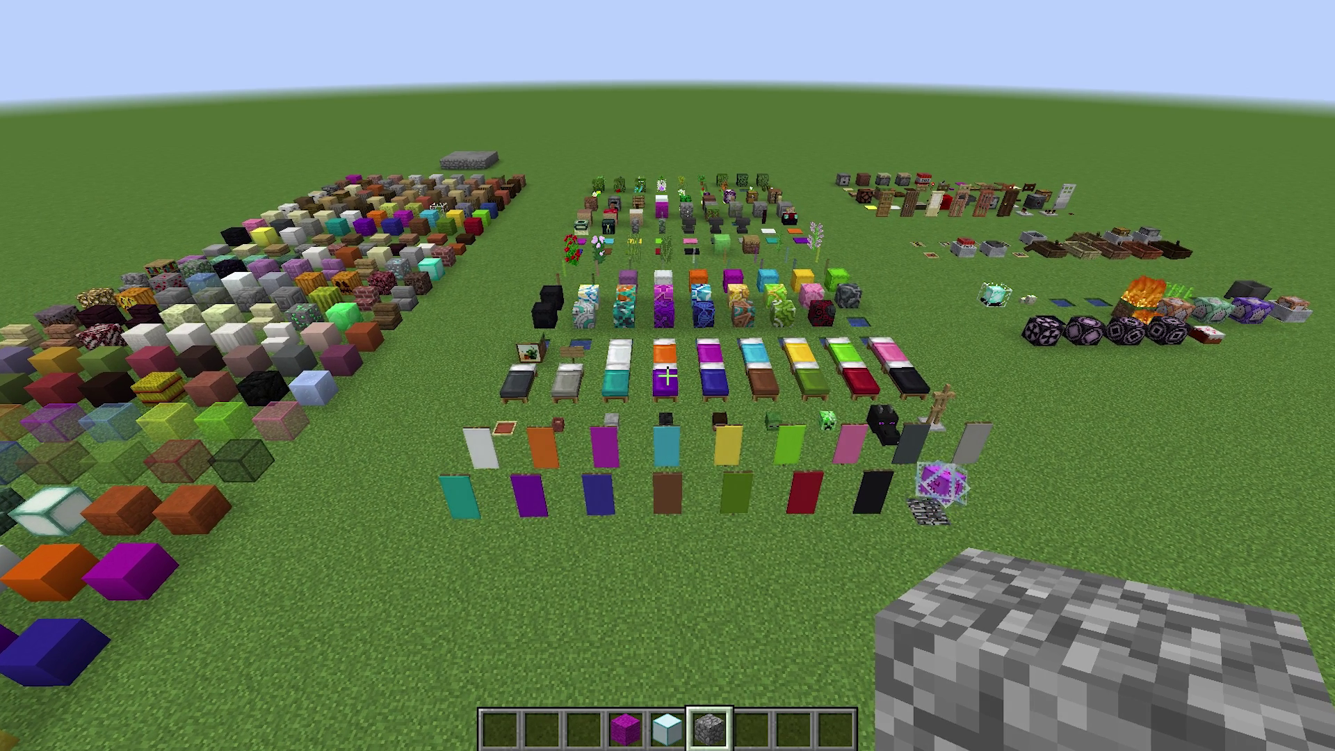
{"action": "key", "text": "d"}
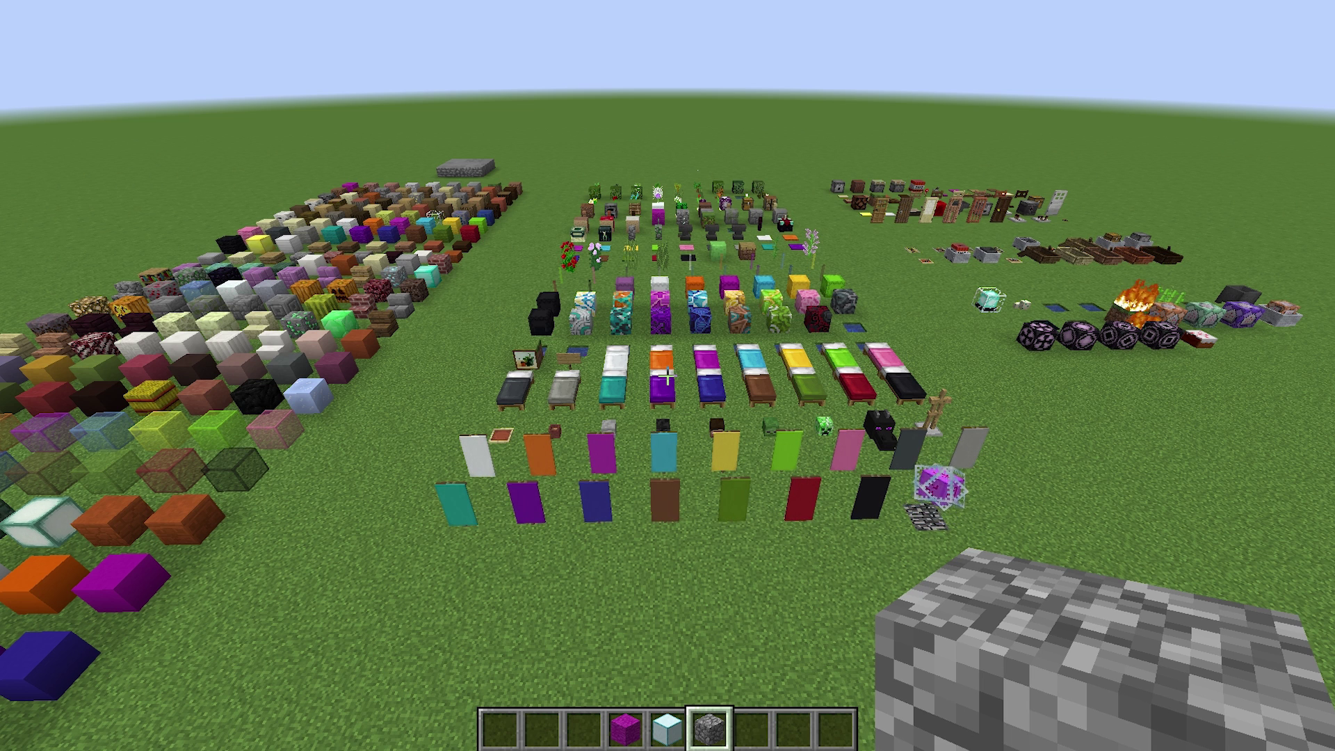
{"action": "key", "text": "a"}
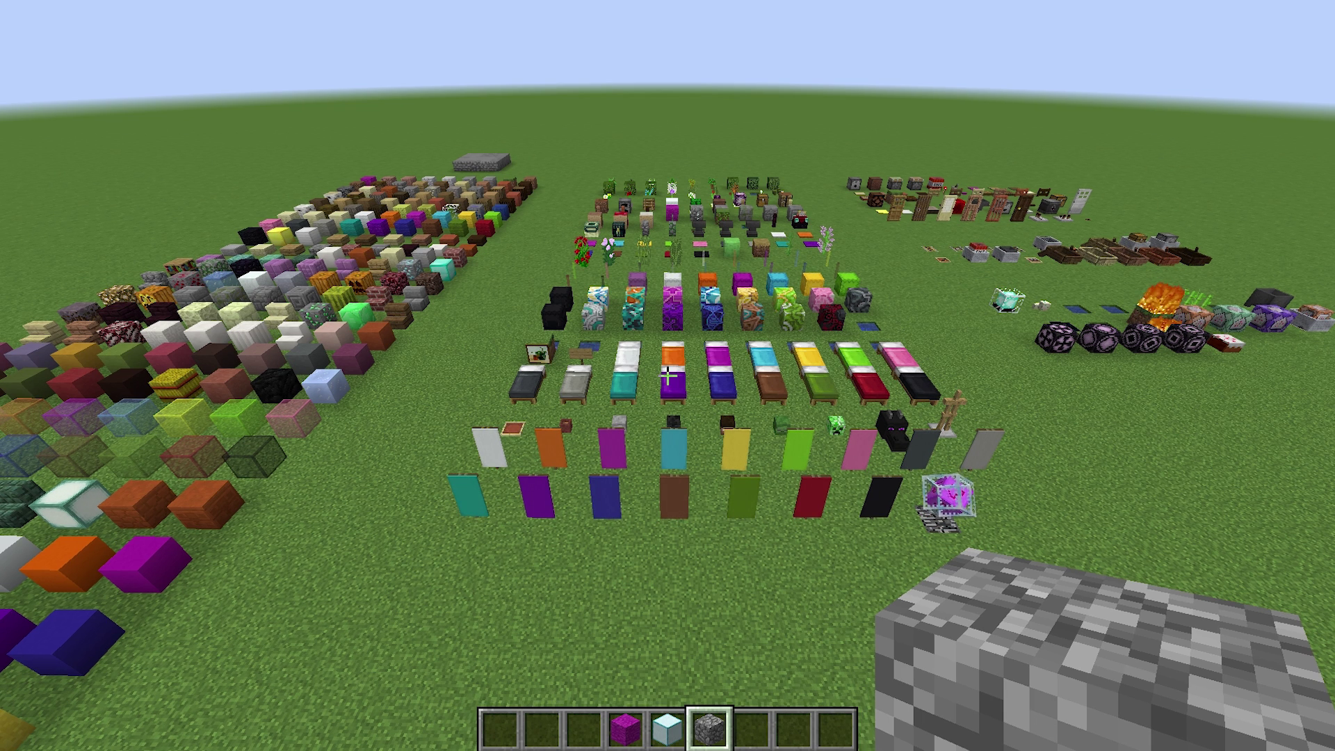